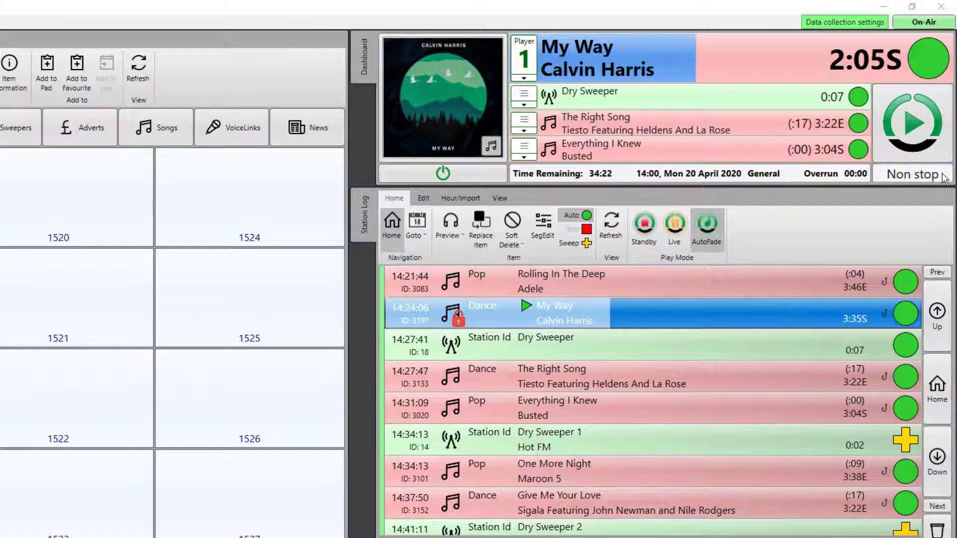
- Start the next item in the log and dump The Right Song from its player while it is playing
left_click(905, 124)
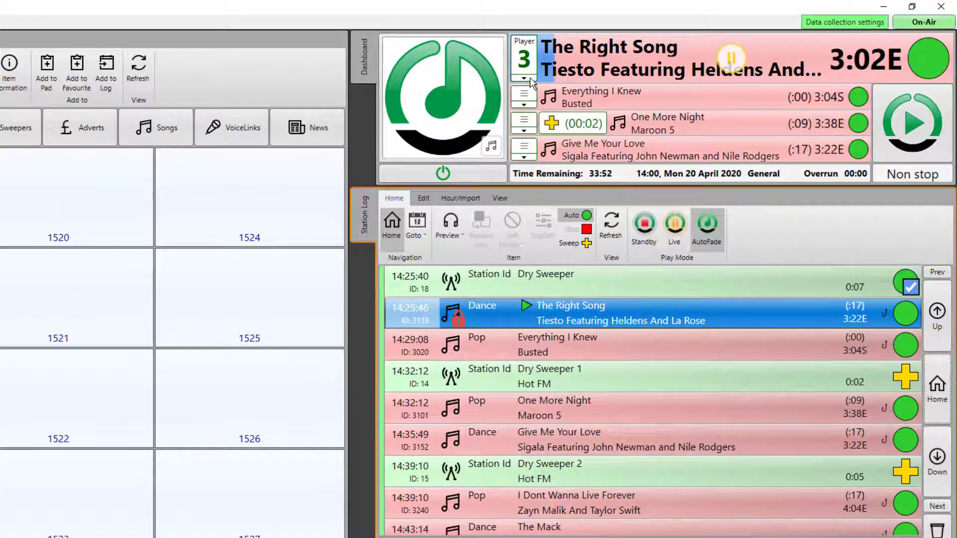
left_click(528, 78)
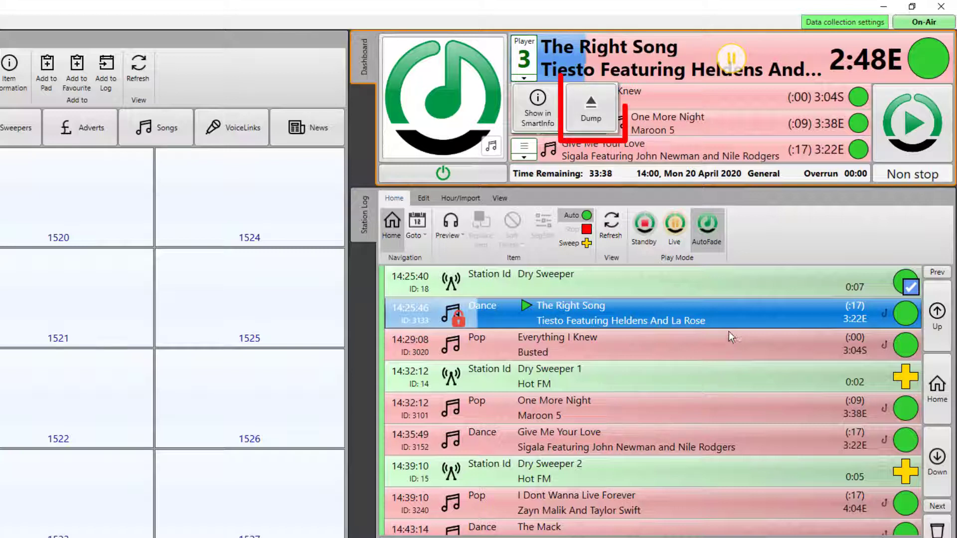
left_click(593, 112)
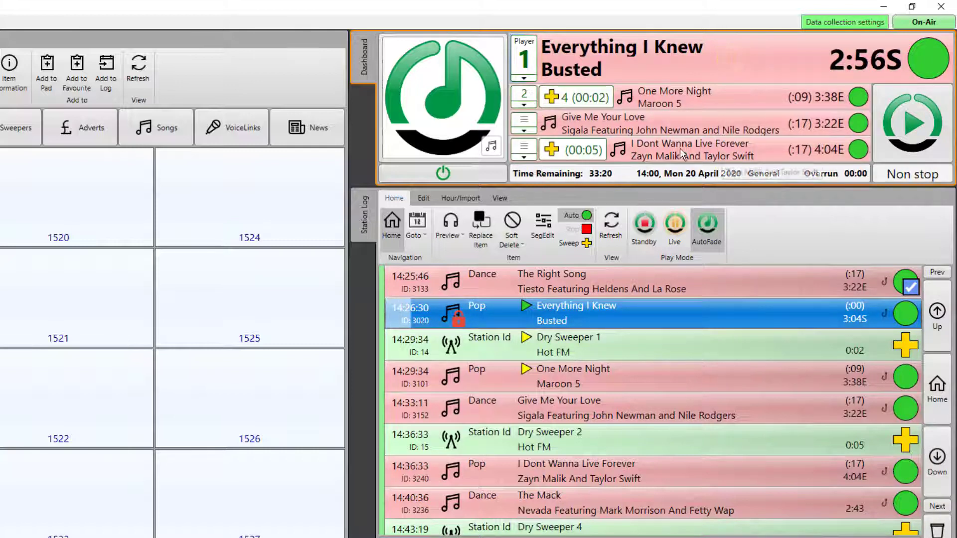
- Dump the cued song One More Night from Player 2 and start Give Me Your Love
left_click(525, 105)
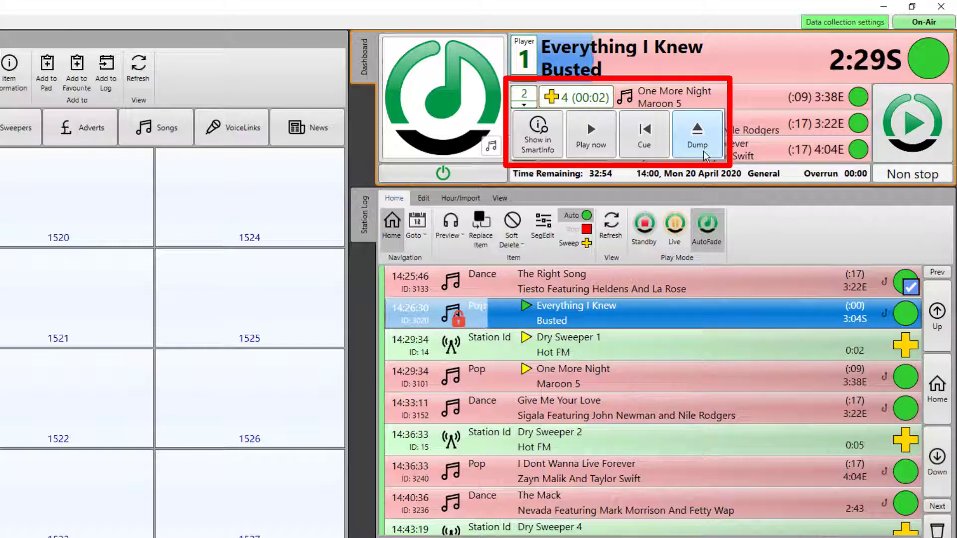
left_click(698, 139)
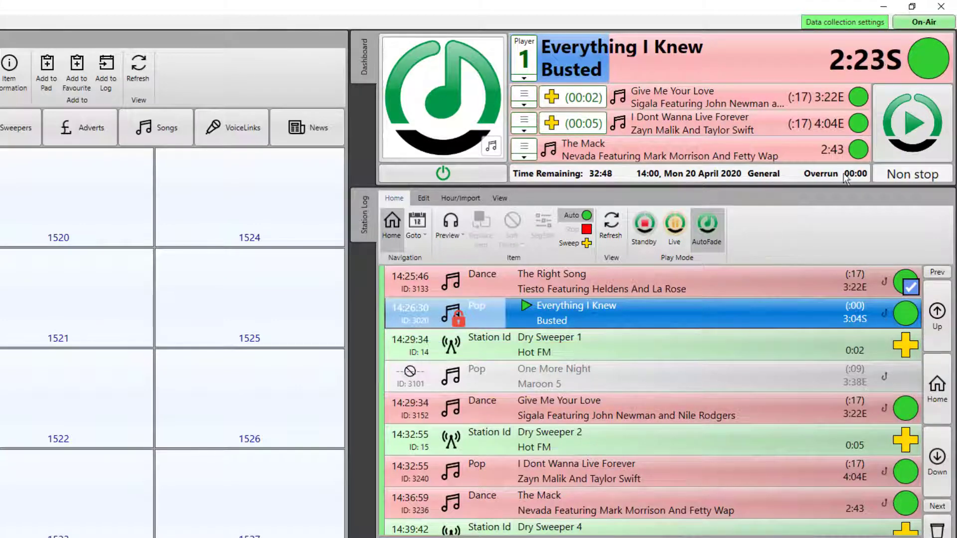
left_click(906, 115)
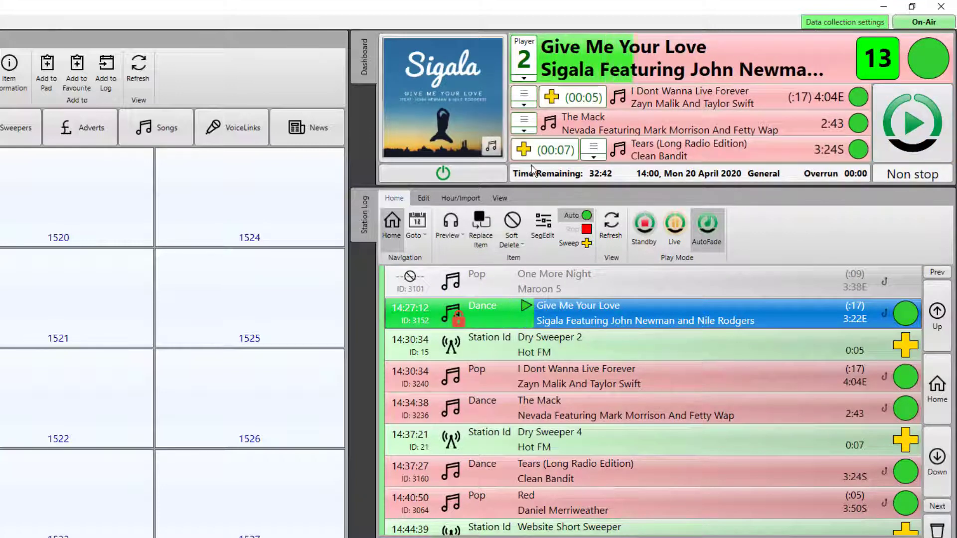
- Cue the upcoming songs I Dont Wanna Live Forever and The Mack into players from the Dashboard
left_click(527, 105)
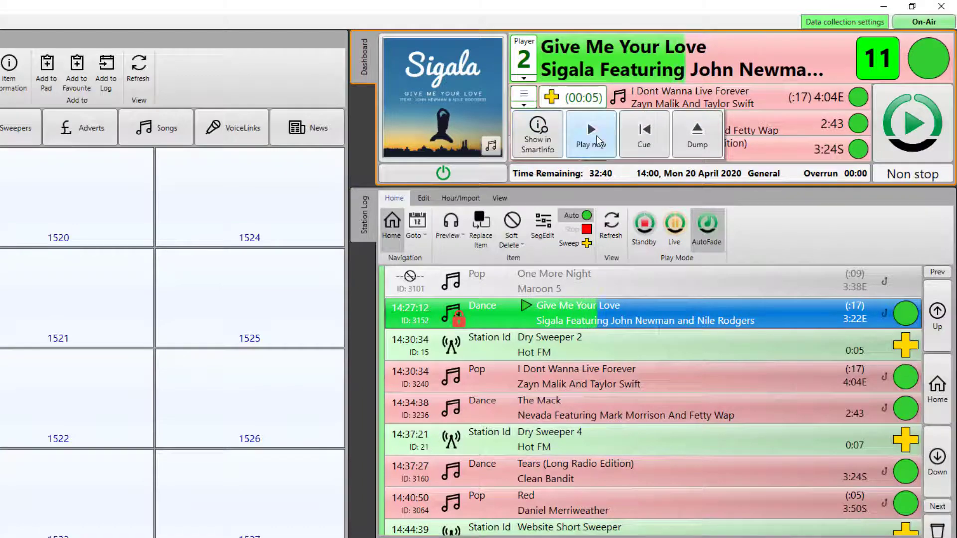
left_click(643, 140)
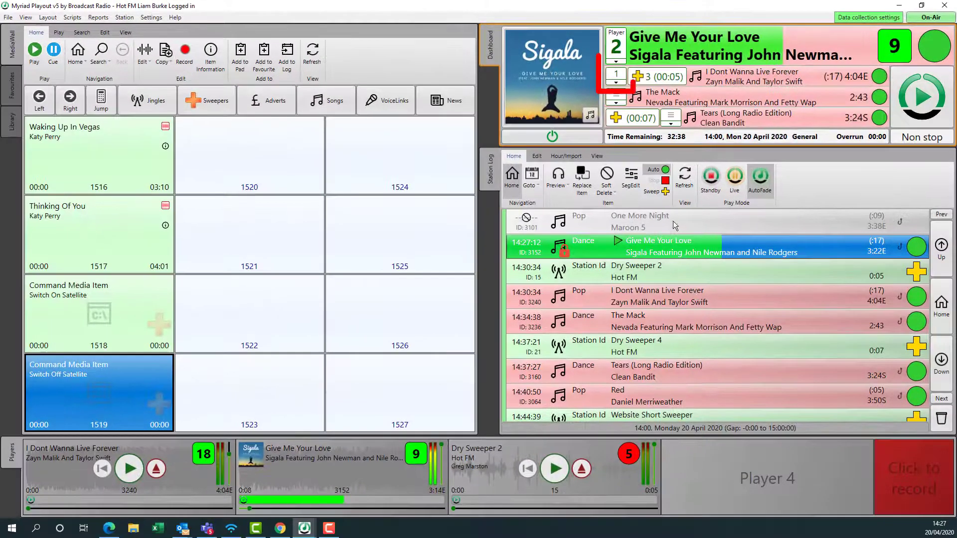
left_click(616, 101)
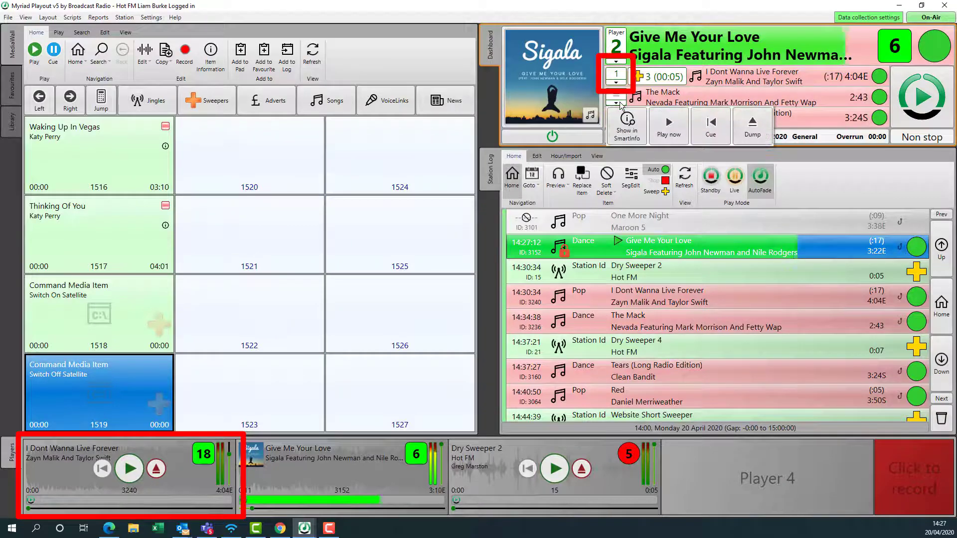
left_click(710, 127)
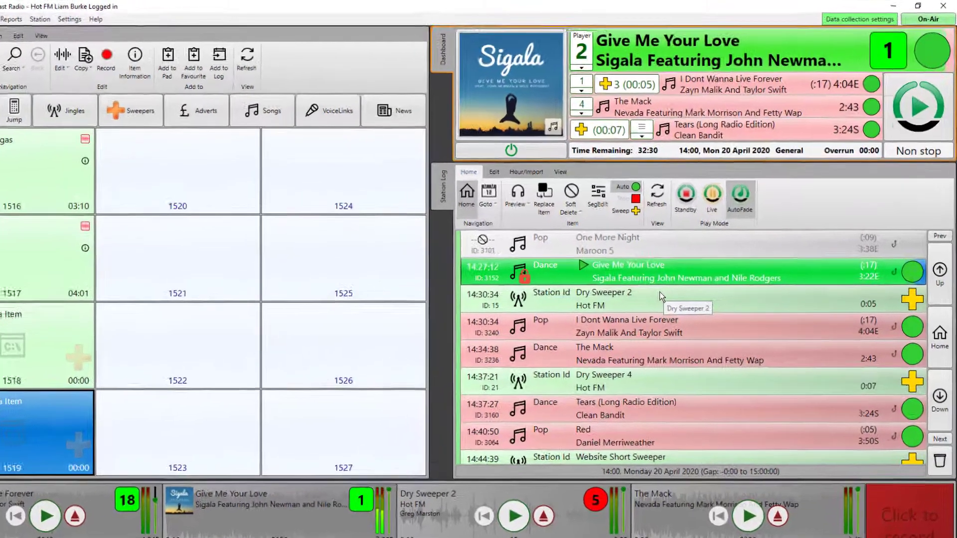
left_click(684, 253)
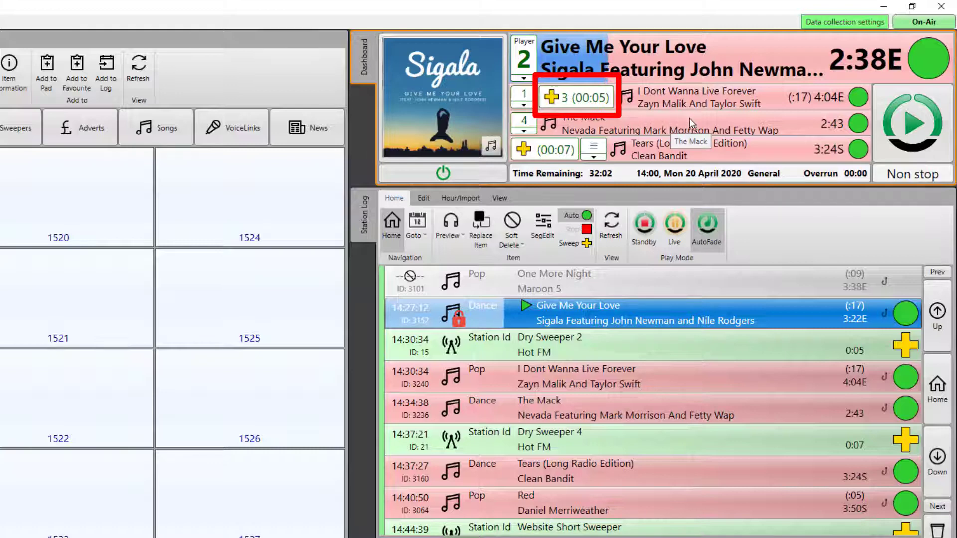
- Start I Dont Wanna Live Forever, pausing and resuming its playback on the Dashboard
left_click(903, 110)
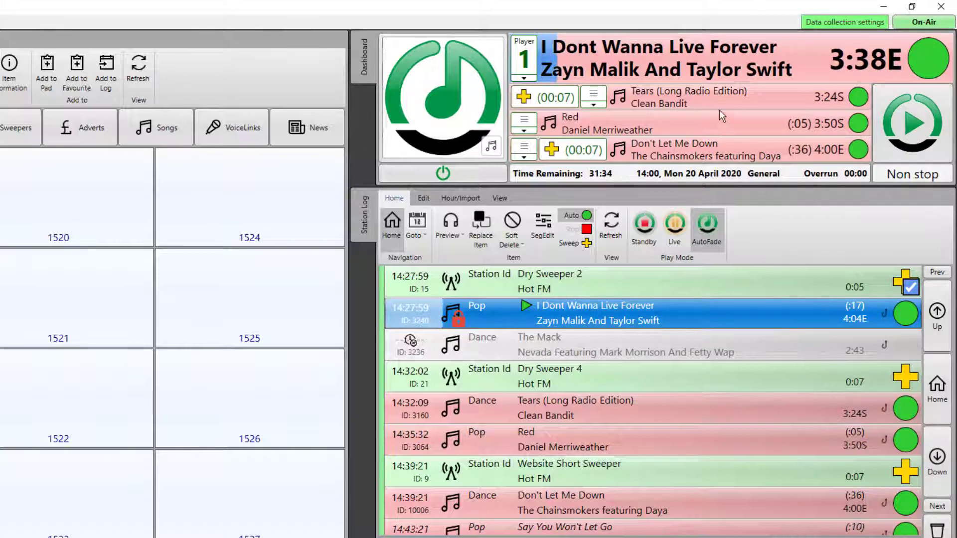
mouse_move(701, 60)
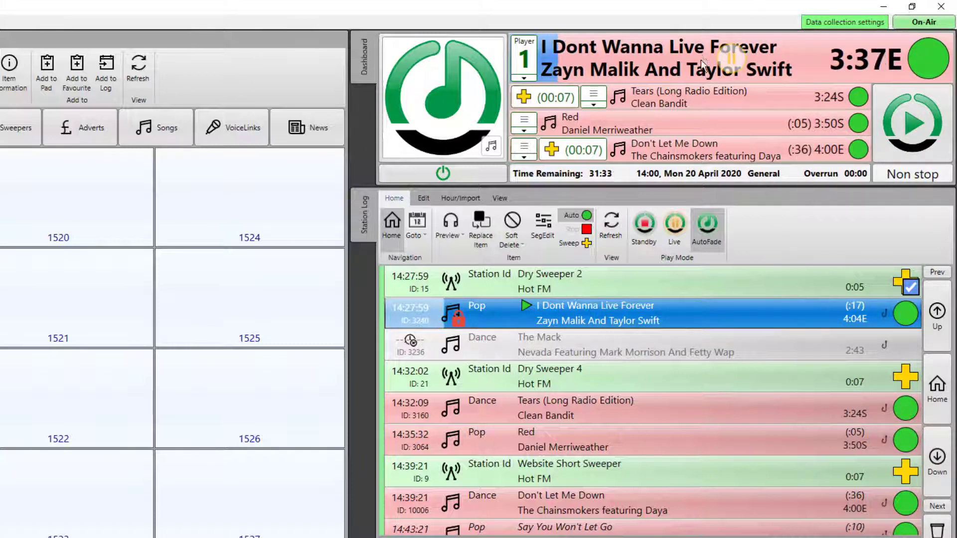
left_click(736, 56)
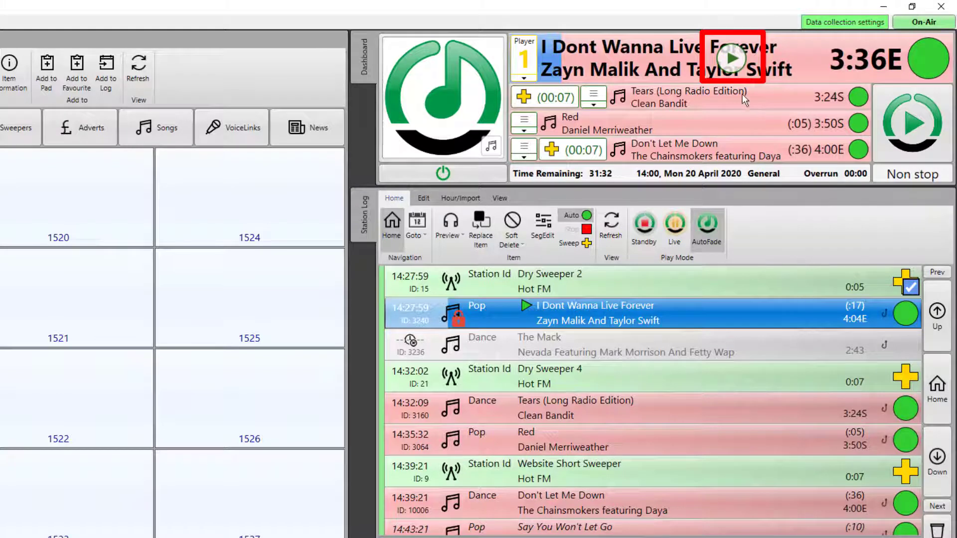
left_click(731, 58)
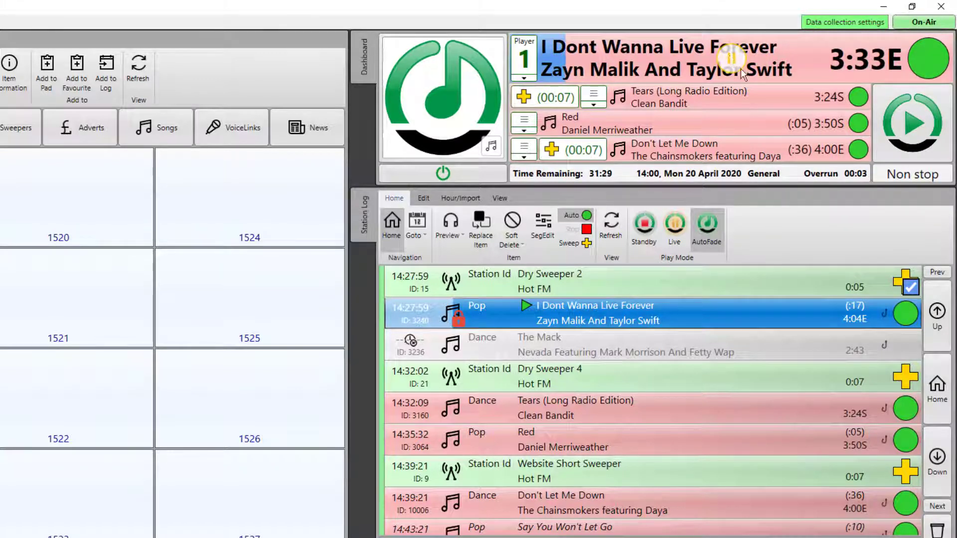
- Switch the log to Live mode and set the ending of the playing song to Stop
left_click(678, 219)
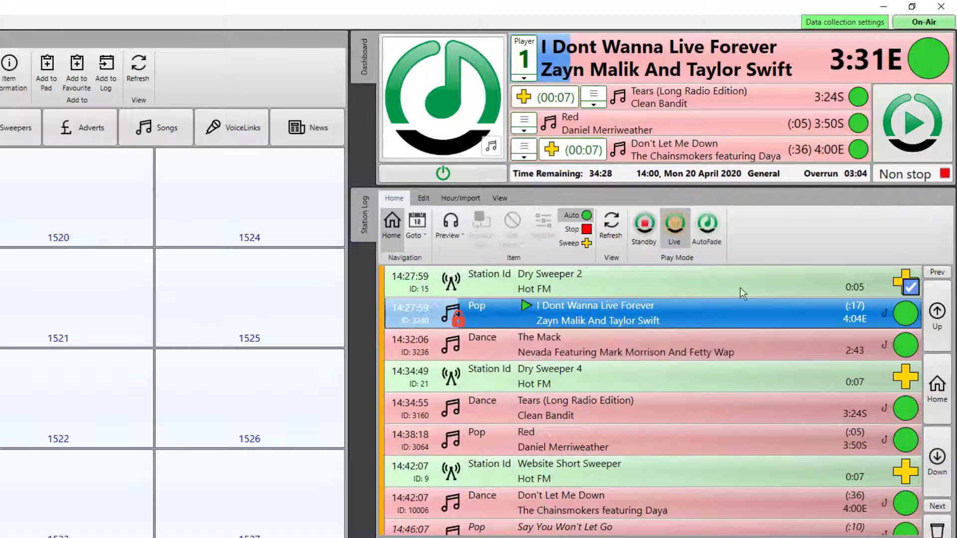
left_click(928, 68)
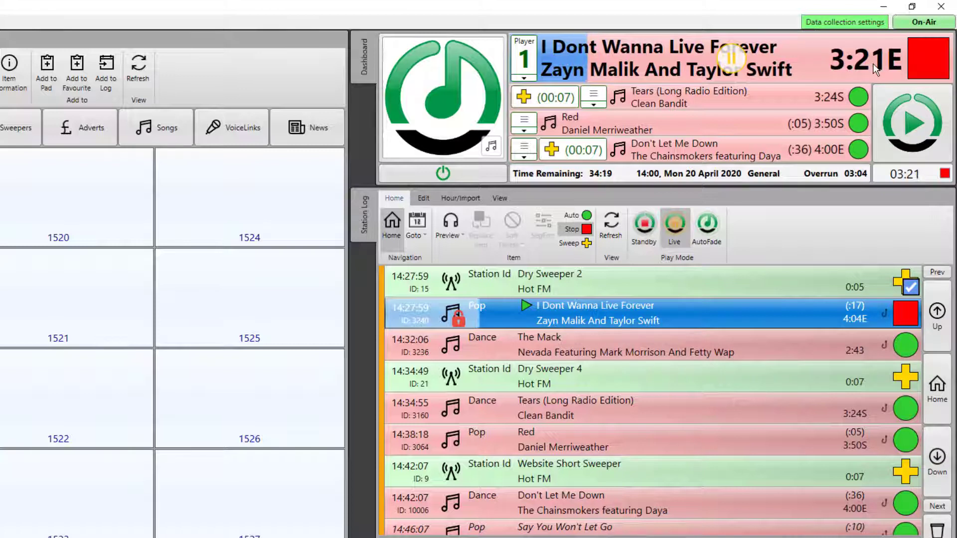
- Set the endings of the upcoming songs Red and Don't Let Me Down to Stop and return both to Auto
left_click(858, 150)
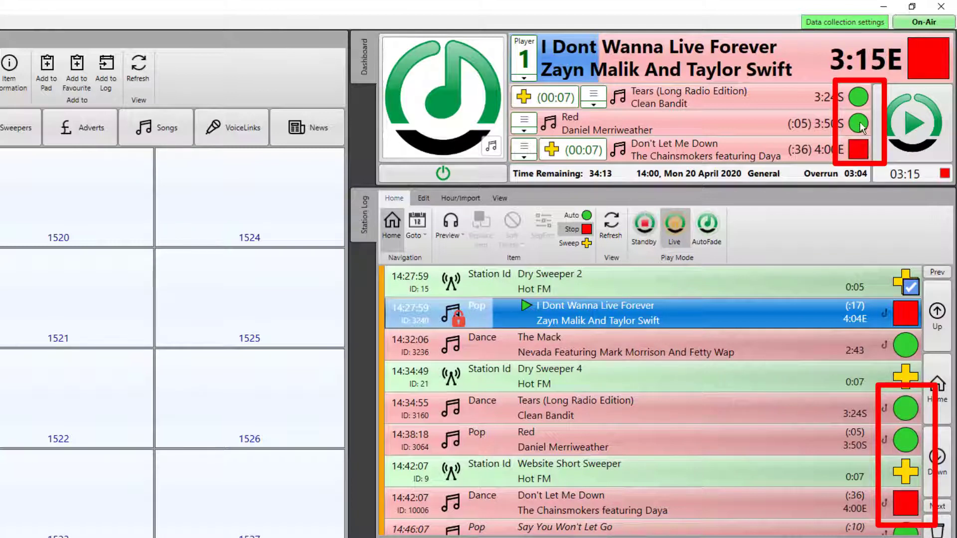
left_click(859, 124)
left_click(857, 126)
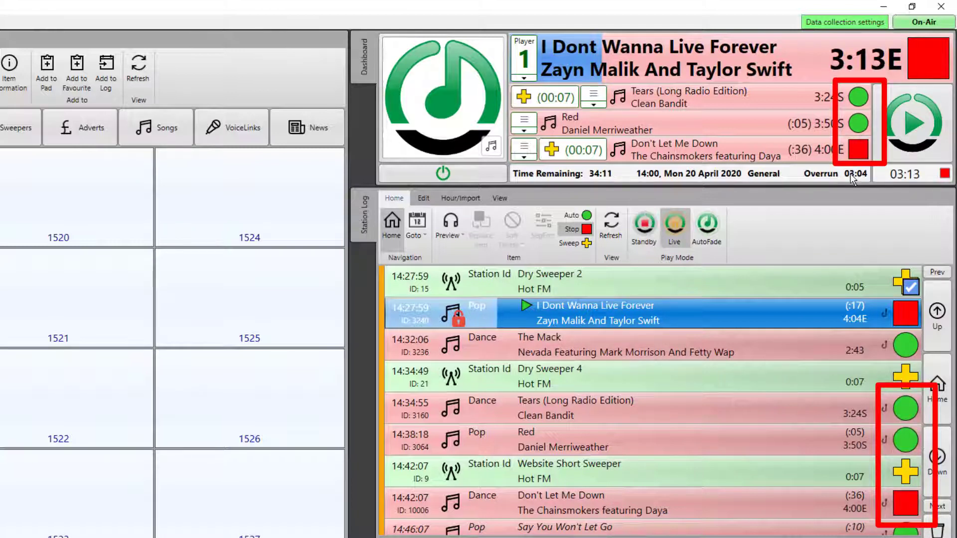
left_click(859, 151)
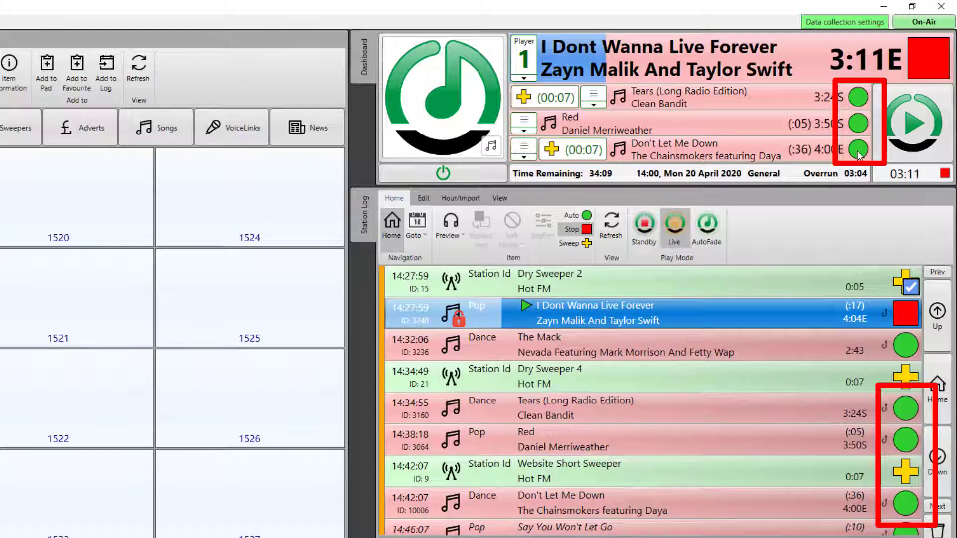
- Advance log playback to Red by Daniel Merriweather
left_click(904, 145)
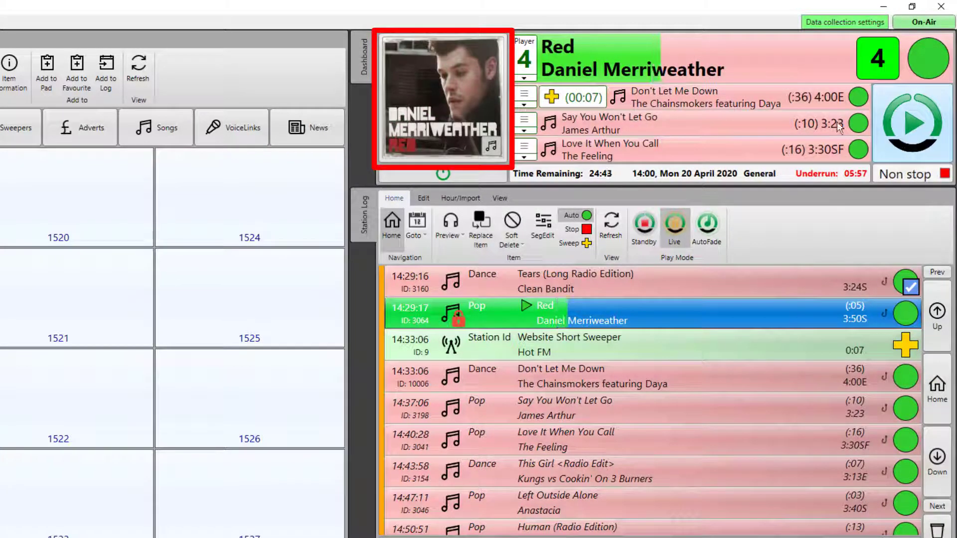
mouse_move(446, 102)
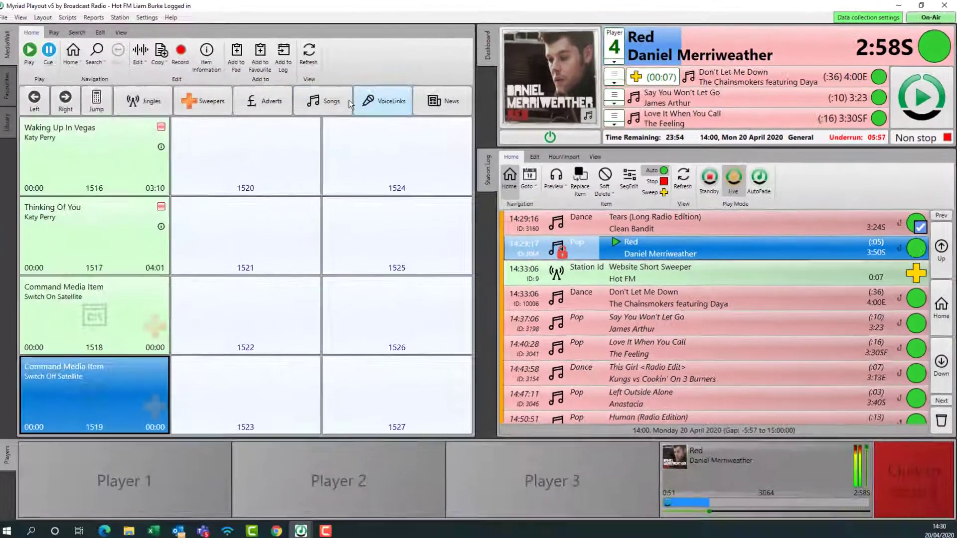
- Insert Back Here, It's Raining Men and Caught In The Middle from the MediaWall songs into the log after Say You Won't Let Go
left_click(211, 119)
left_click_drag(135, 257, 569, 379)
left_click_drag(626, 317, 663, 345)
left_click_drag(139, 288, 644, 341)
left_click_drag(139, 237, 703, 337)
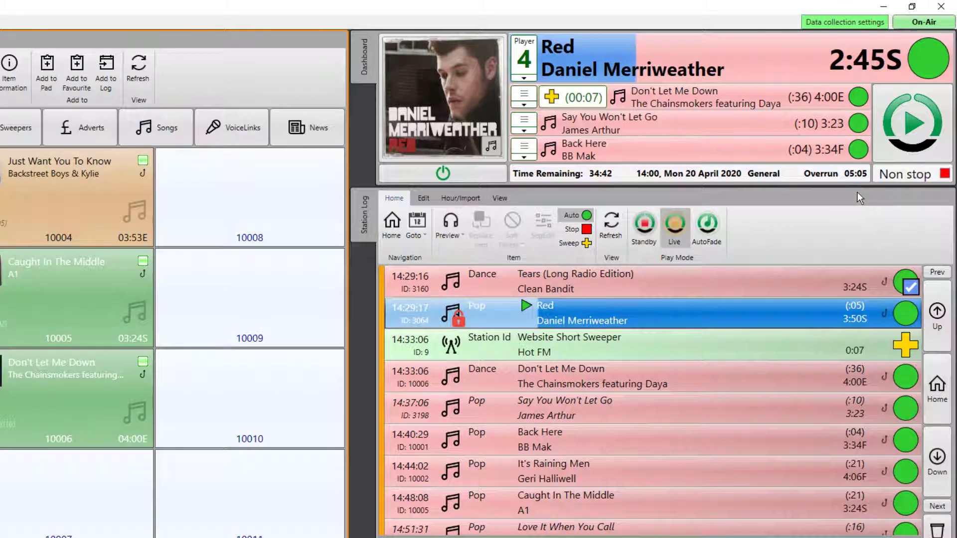
- Switch the log to AutoFade mode and return it to Live mode
left_click(714, 227)
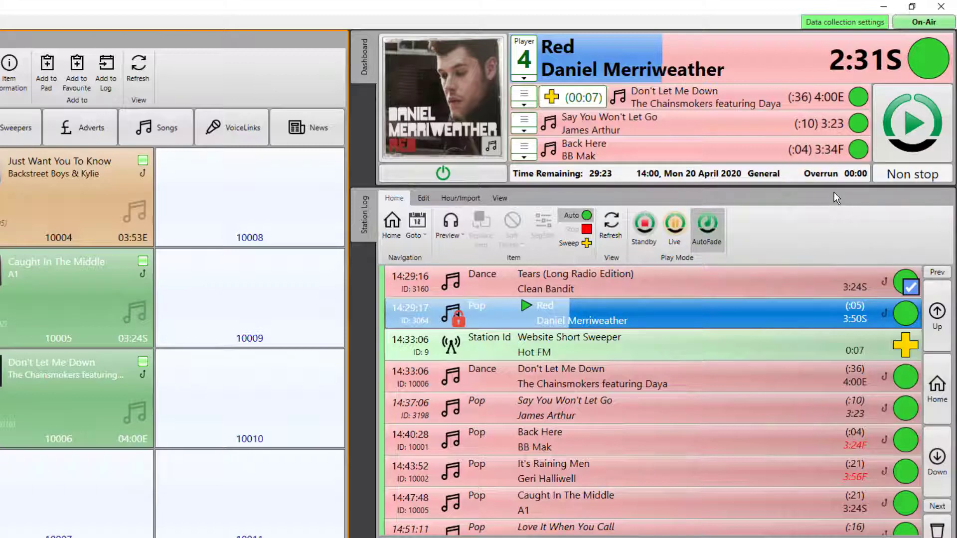
left_click(671, 226)
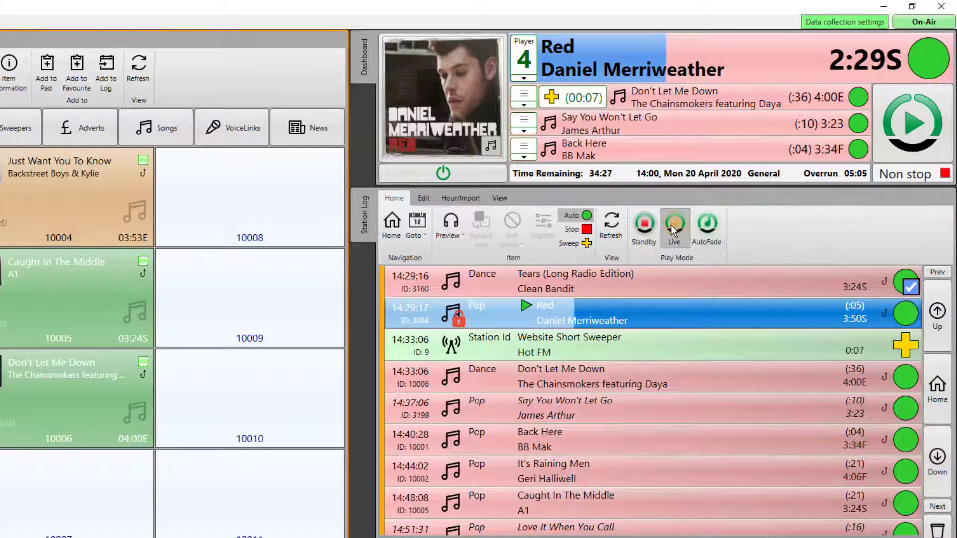
- Set the log endings of Back Here and Don't Let Me Down to Stop
left_click(905, 441)
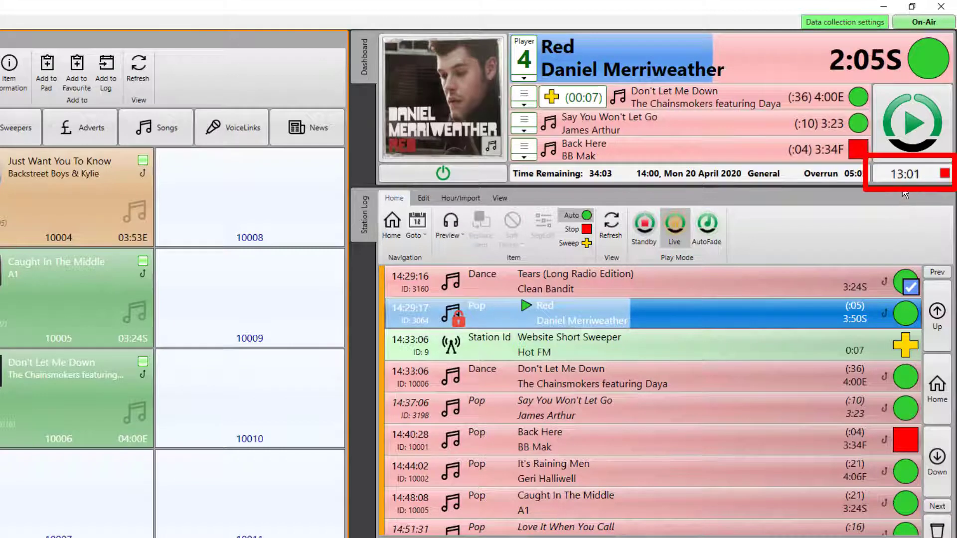
left_click(904, 378)
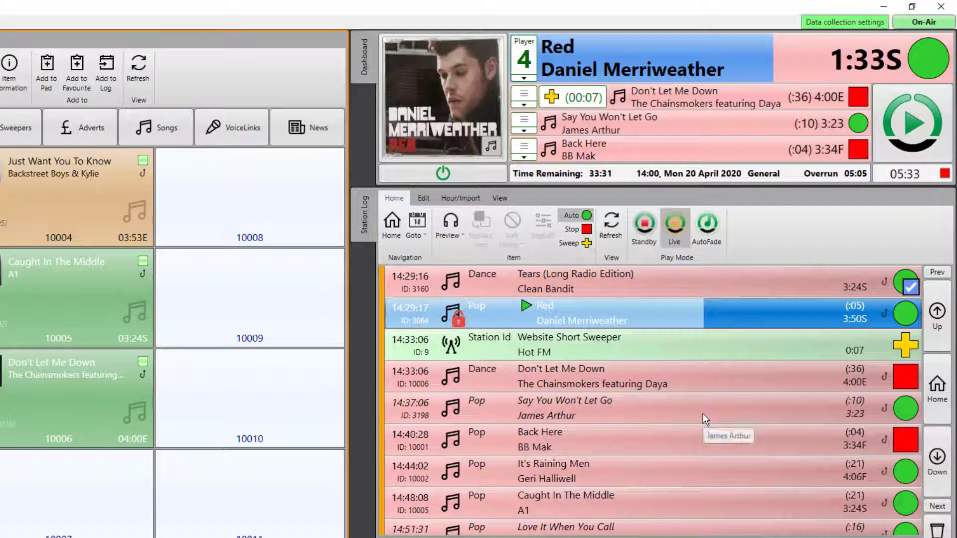
- Put log playback into Standby and bring it back out of Standby
left_click(475, 177)
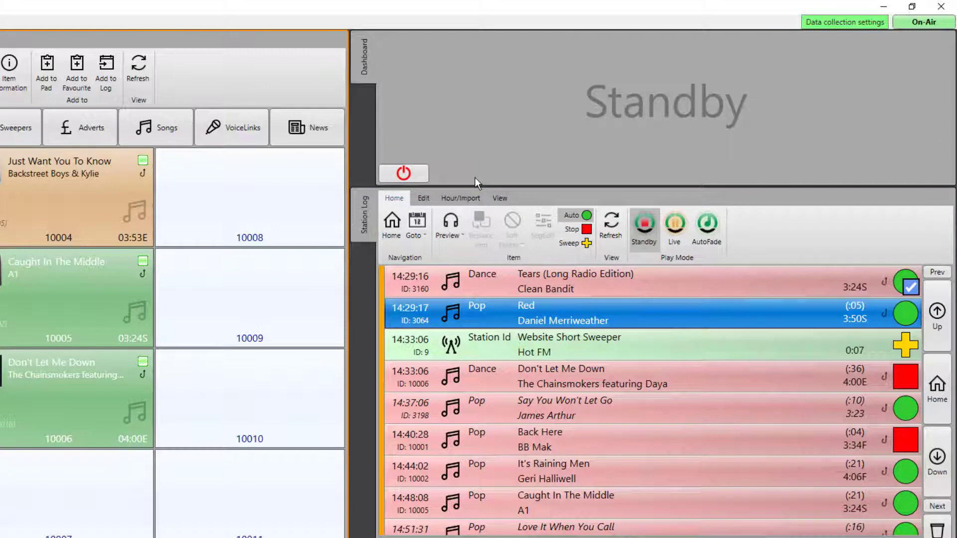
left_click(419, 175)
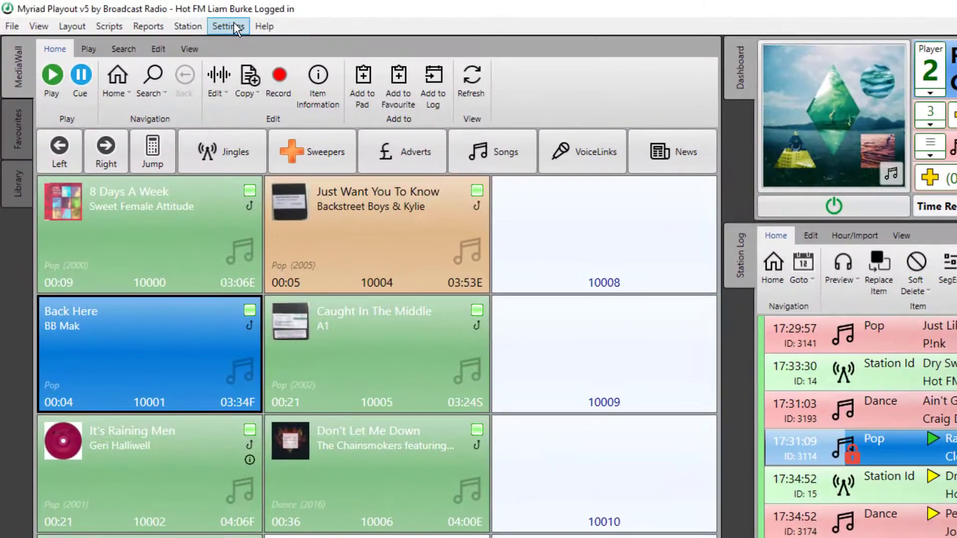
- Open the settings of the Hot FM station from the Database Settings
left_click(235, 22)
mouse_move(261, 108)
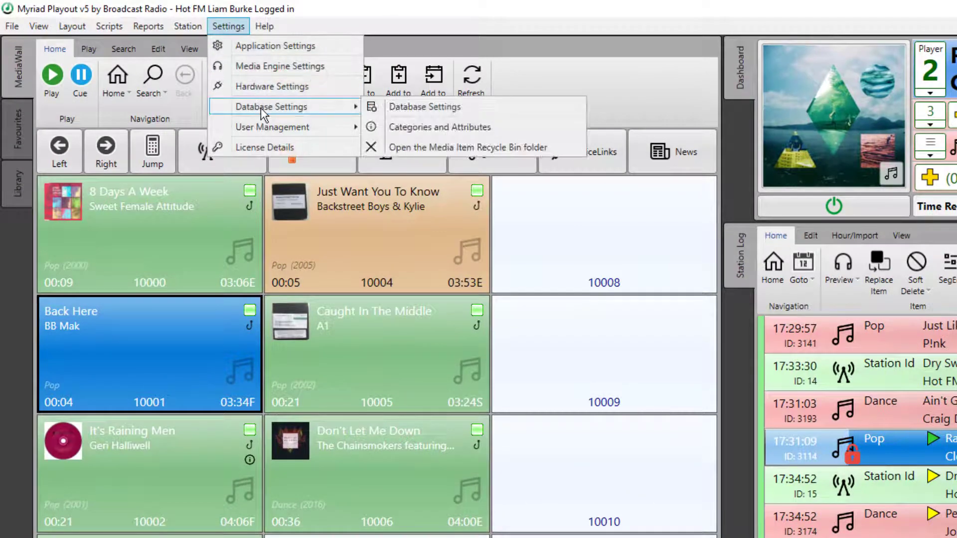
left_click(442, 108)
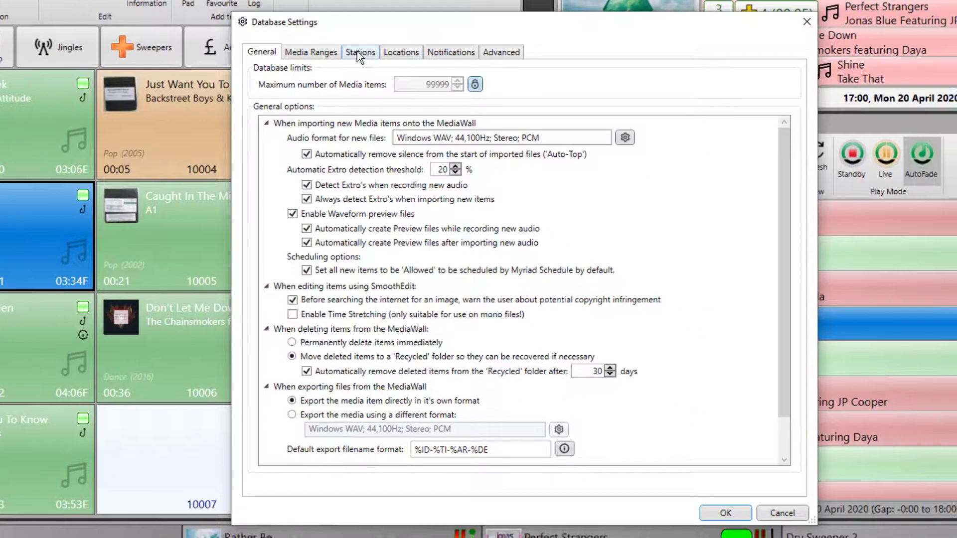
left_click(536, 151)
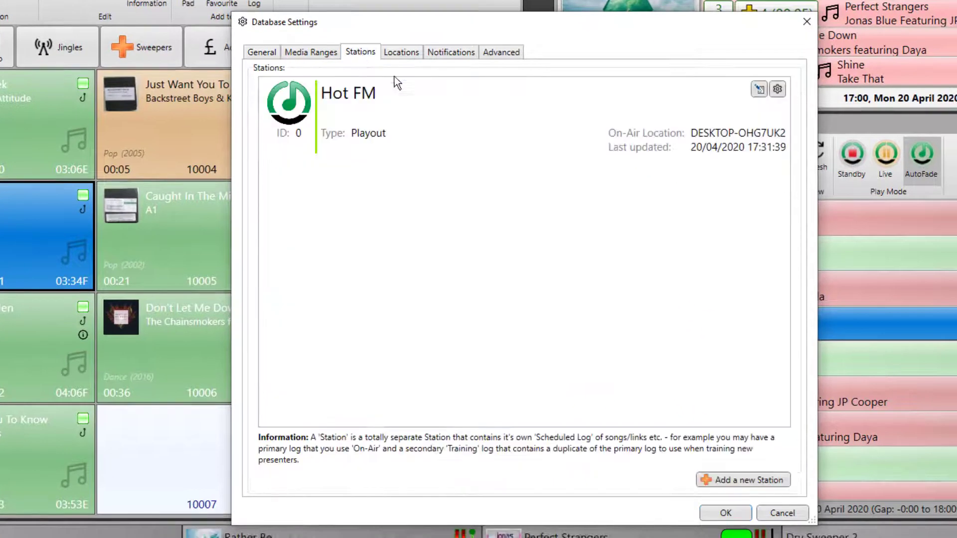
double_click(436, 118)
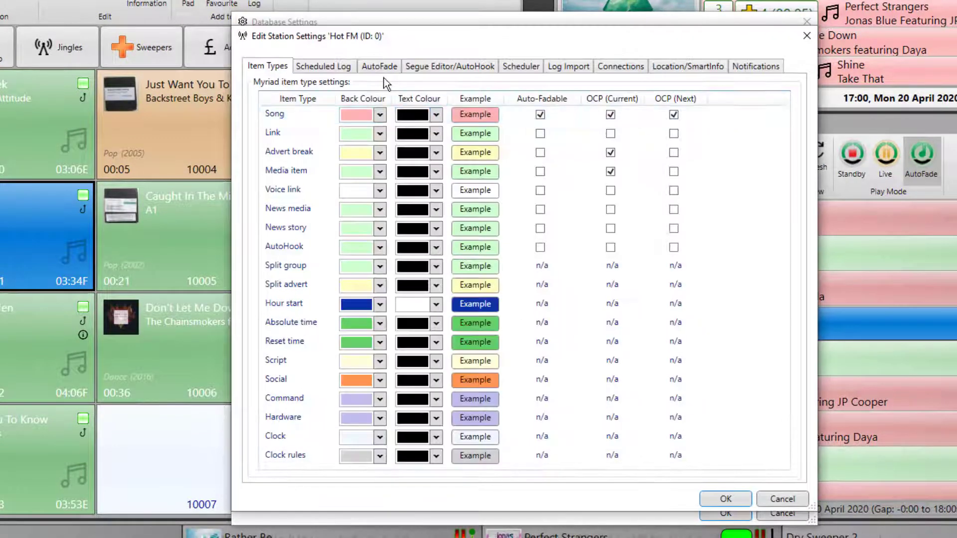
- Turn off the Scheduled Log option that delays cueing the next item until the current item nears its end
left_click(344, 69)
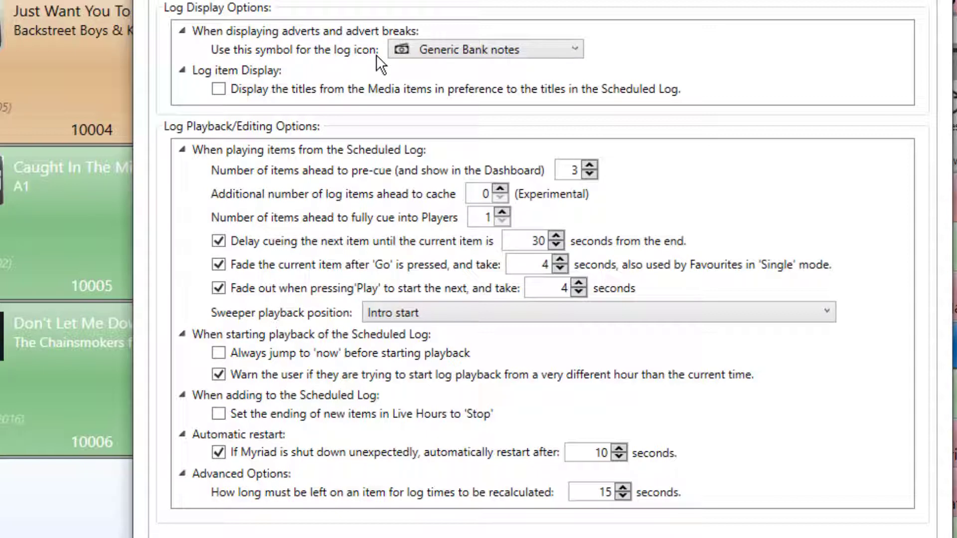
left_click(218, 241)
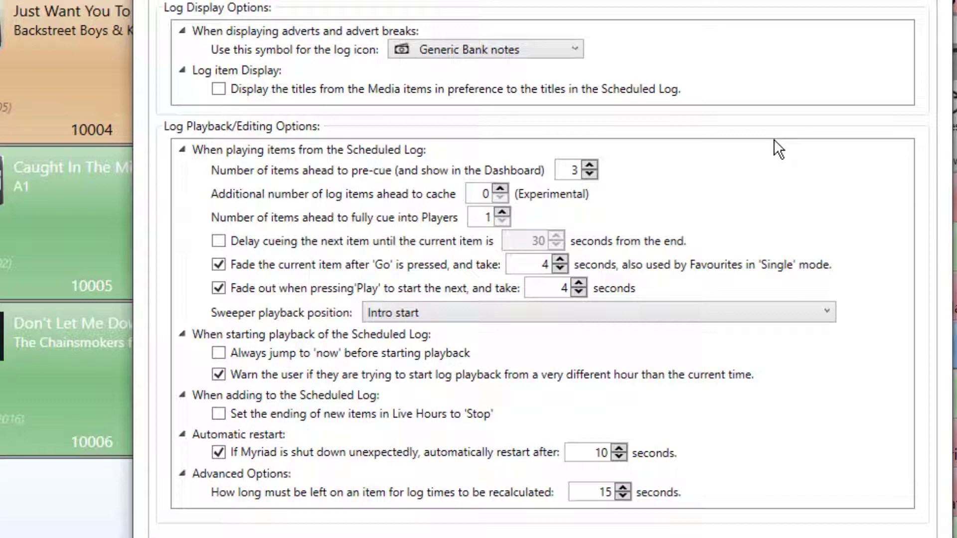
- Turn on the Scheduled Log option that delays cueing the next item until 30 seconds from the end of the current item
left_click(219, 242)
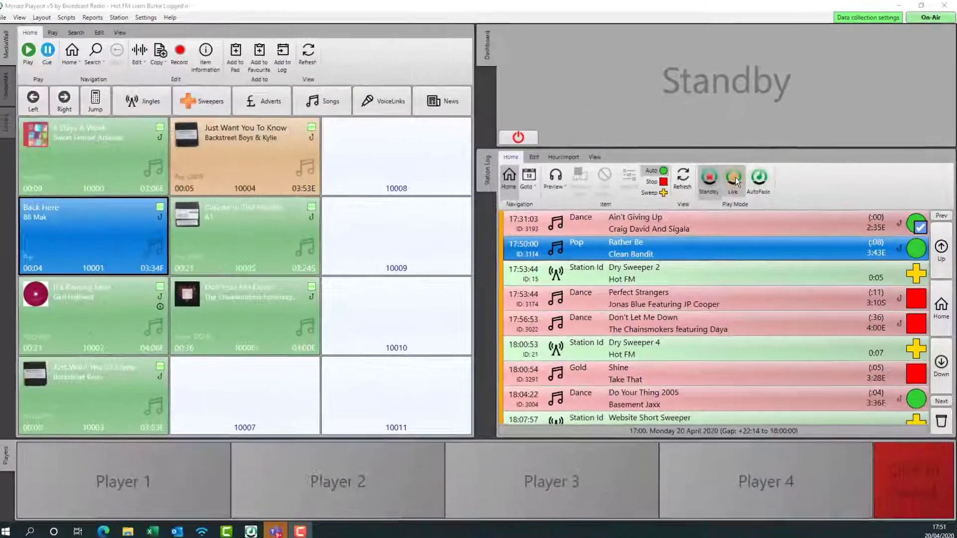
- Start the log in Live mode with Rather Be and switch its ending to Stop and back to Auto
left_click(568, 309)
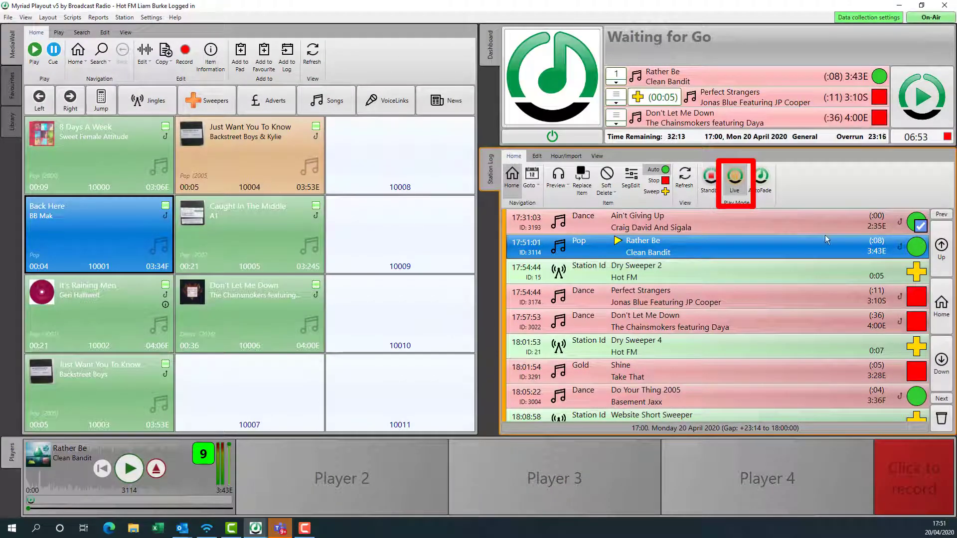
left_click(913, 93)
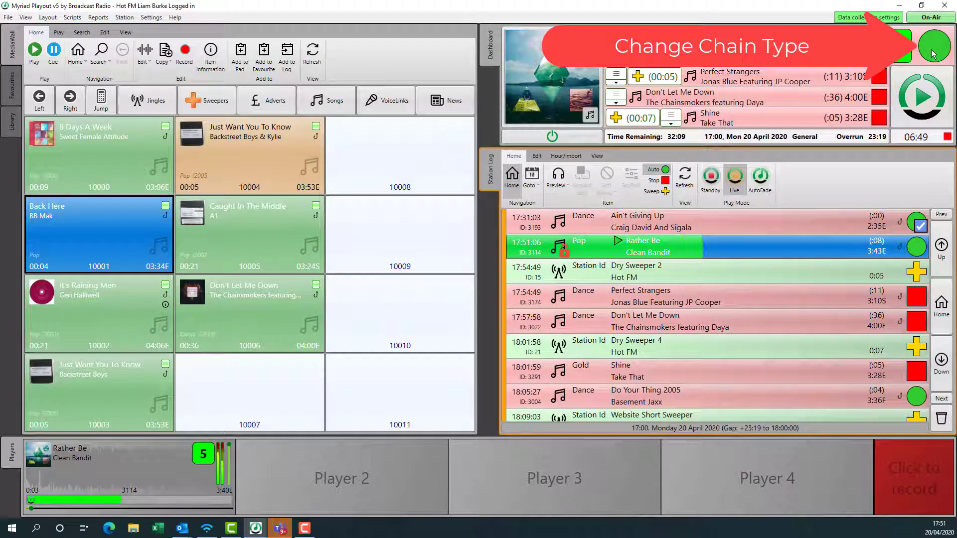
left_click(931, 54)
left_click(931, 53)
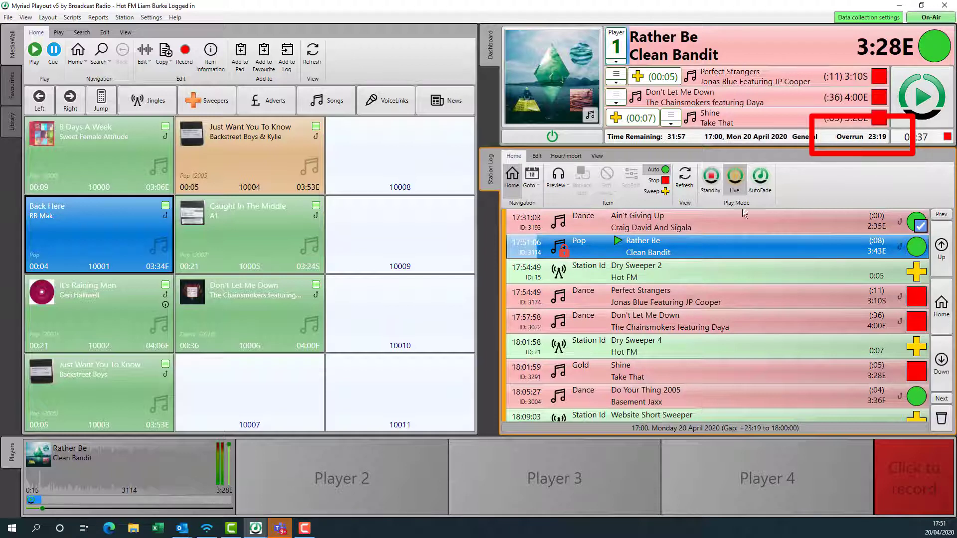
- Soft delete Don't Let Me Down, Perfect Strangers, Shine and Dry Sweeper 4 from the upcoming log items
left_click(526, 317)
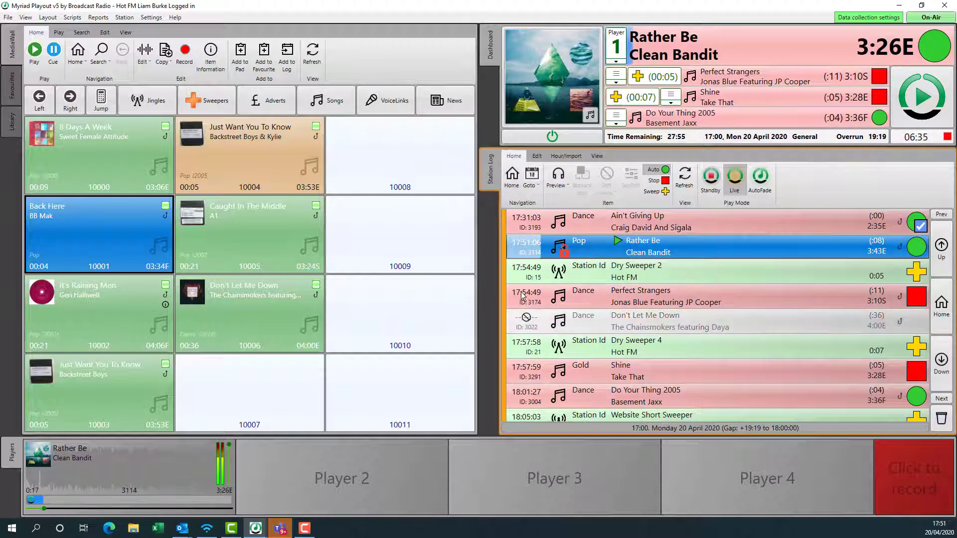
left_click(527, 292)
left_click(524, 372)
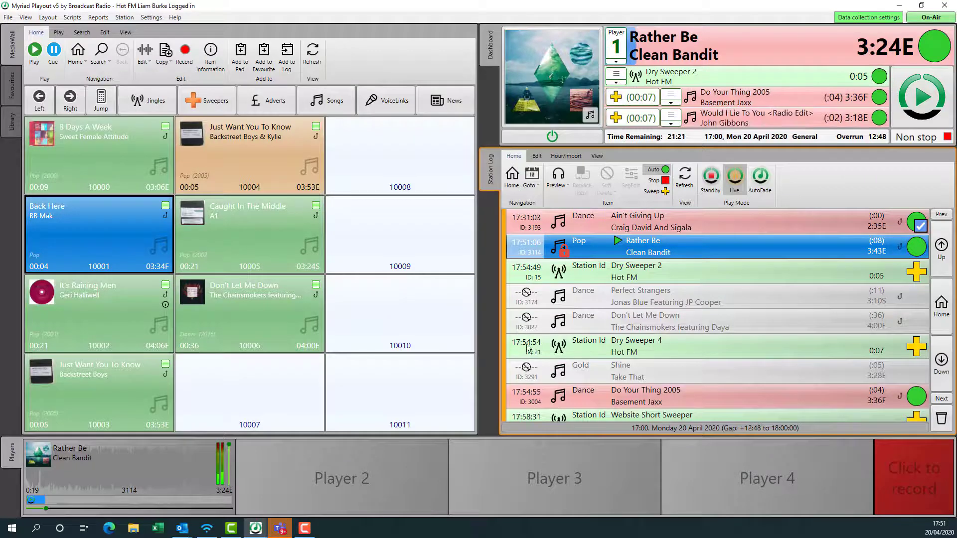
left_click(528, 343)
- Restore the soft-deleted Perfect Strangers, Don't Let Me Down, Dry Sweeper 4 and Shine in the log
left_click(527, 293)
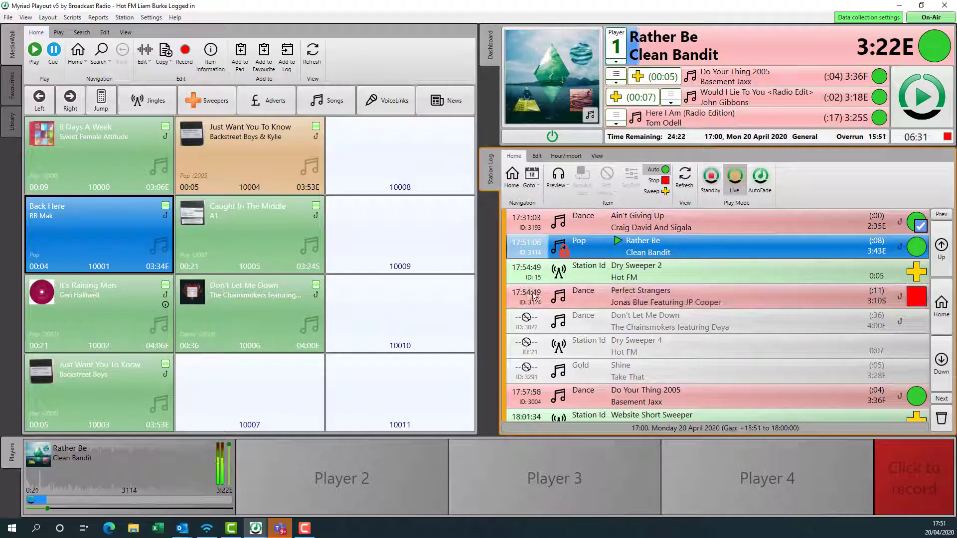
left_click(526, 319)
left_click(526, 344)
left_click(529, 374)
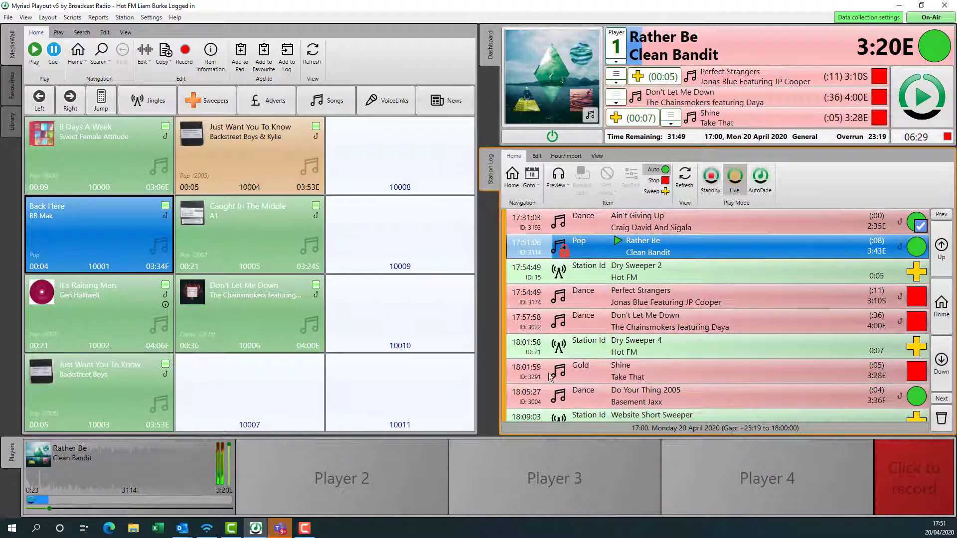
- Go on from Rather Be to the next log item in AutoFade mode and return the log to Live mode
left_click(760, 179)
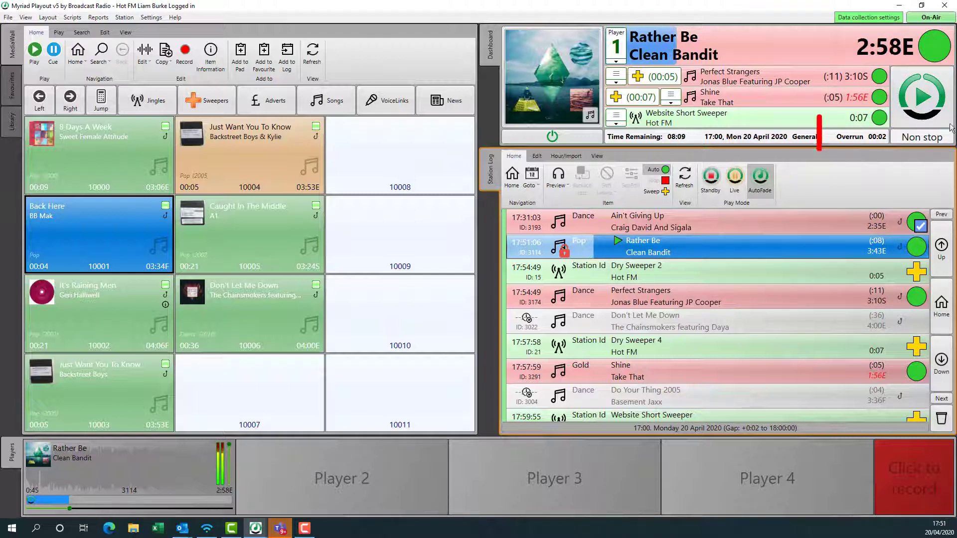
left_click(938, 110)
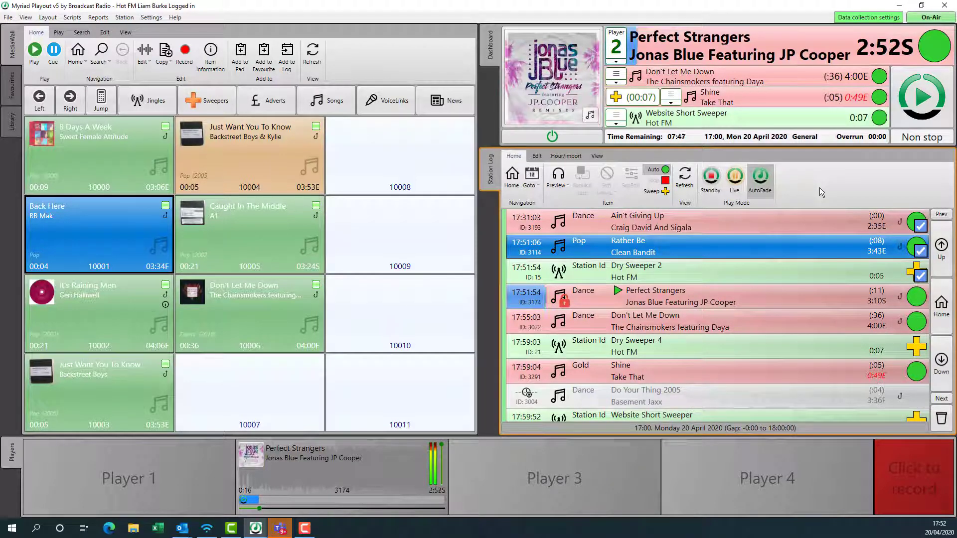
left_click(736, 180)
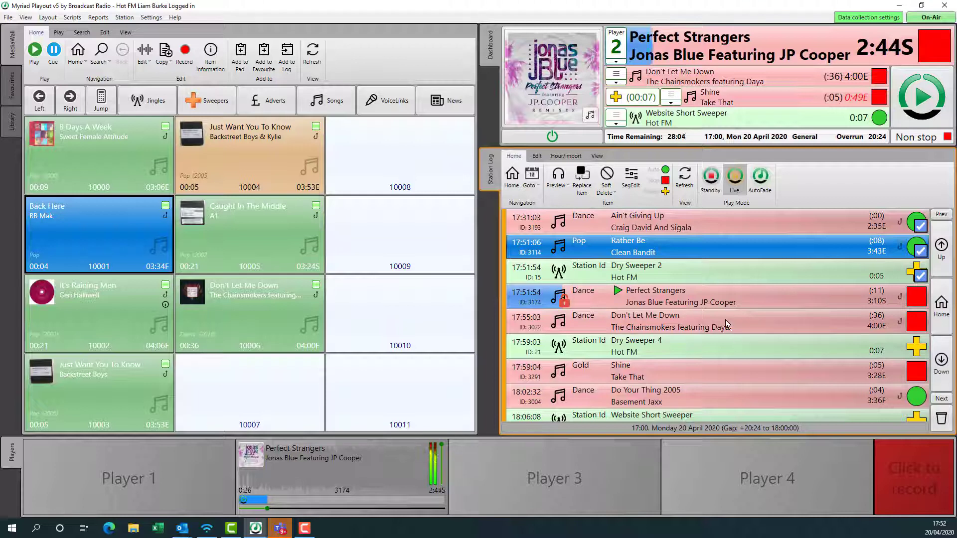
- Put the log into Standby, bring it back to Live mode and start it with Shine
left_click(711, 180)
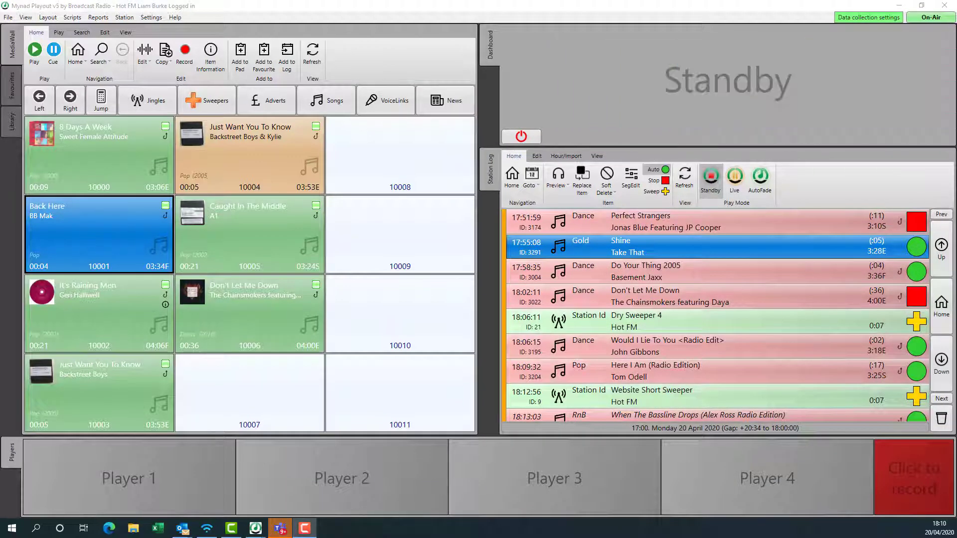
left_click(734, 179)
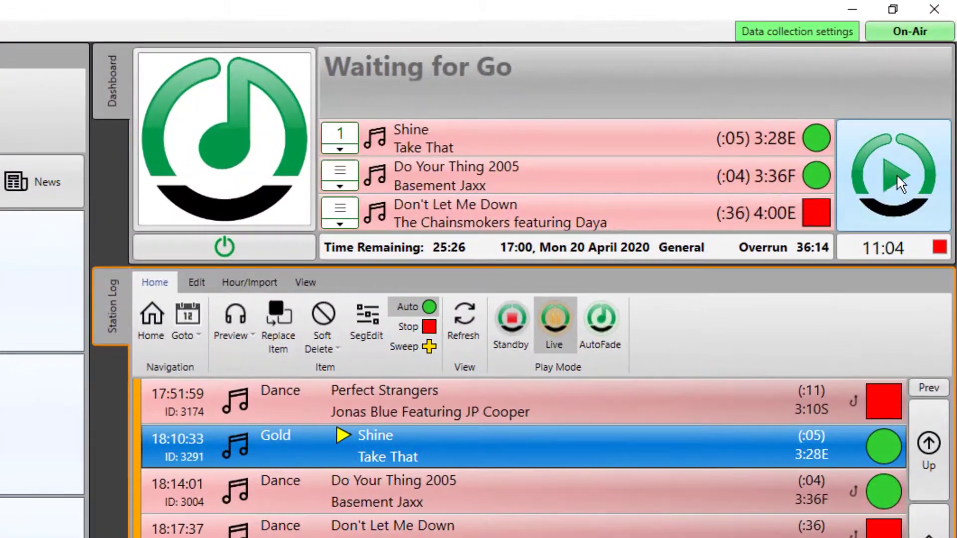
left_click(896, 174)
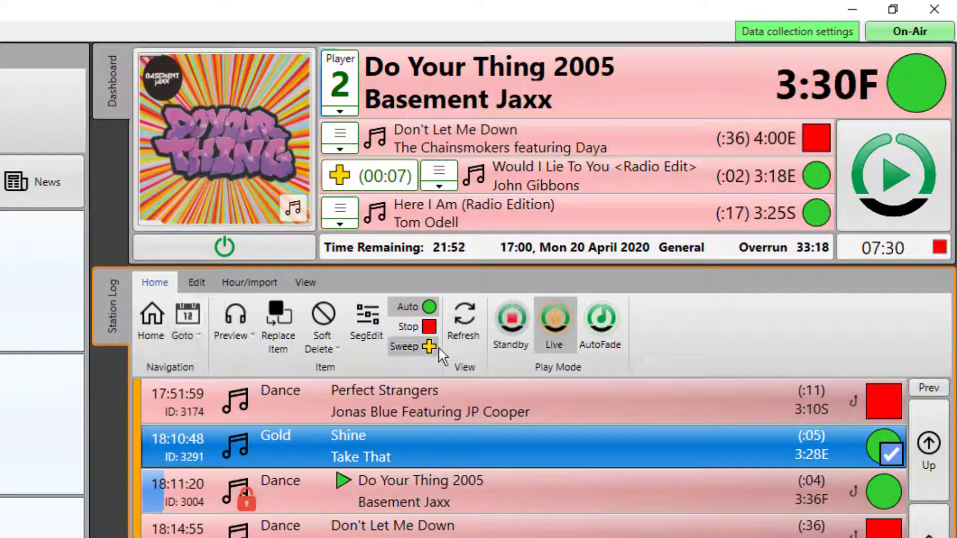
- Set the ending of Do Your Thing 2005 to Stop and bridge to Don't Let Me Down with the Seperator item from Favourites
left_click(921, 87)
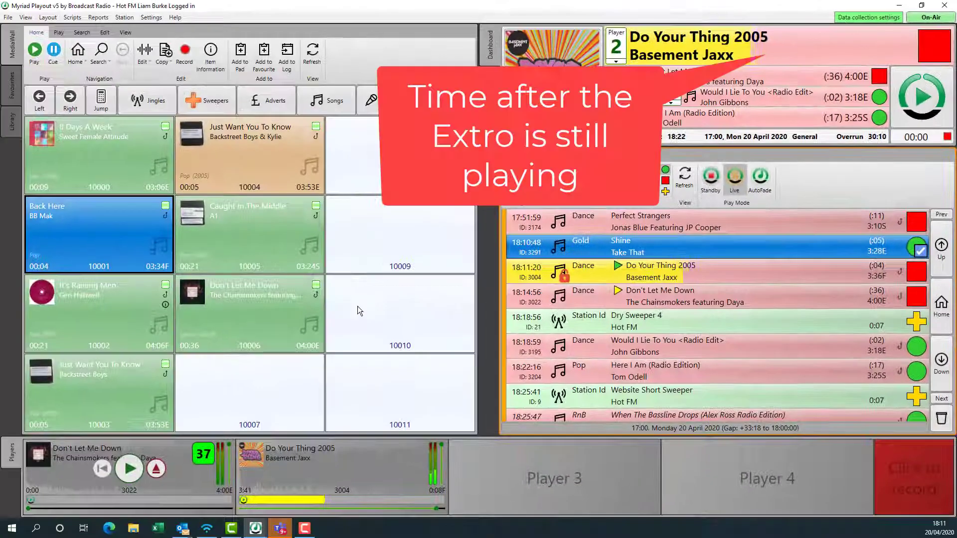
left_click(12, 85)
left_click(159, 114)
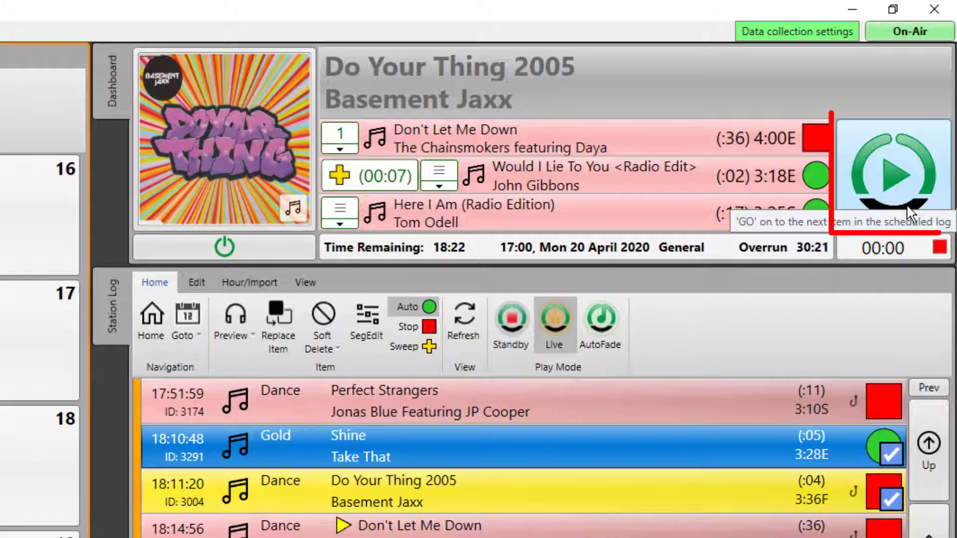
left_click(905, 199)
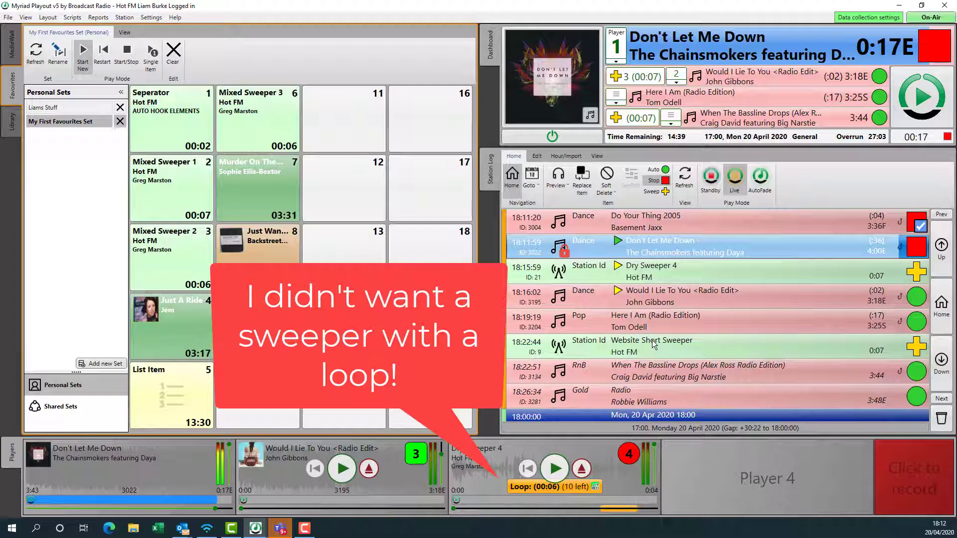
- Move Website Short Sweeper directly after Don't Let Me Down and move Dry Sweeper 4 down to When The Bassline Drops
left_click_drag(646, 353, 624, 273)
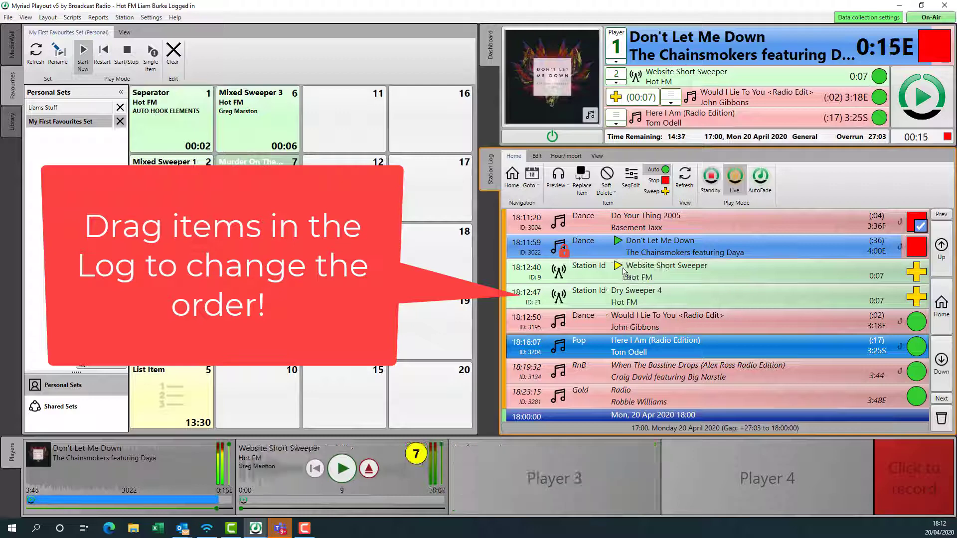
left_click_drag(620, 298, 608, 365)
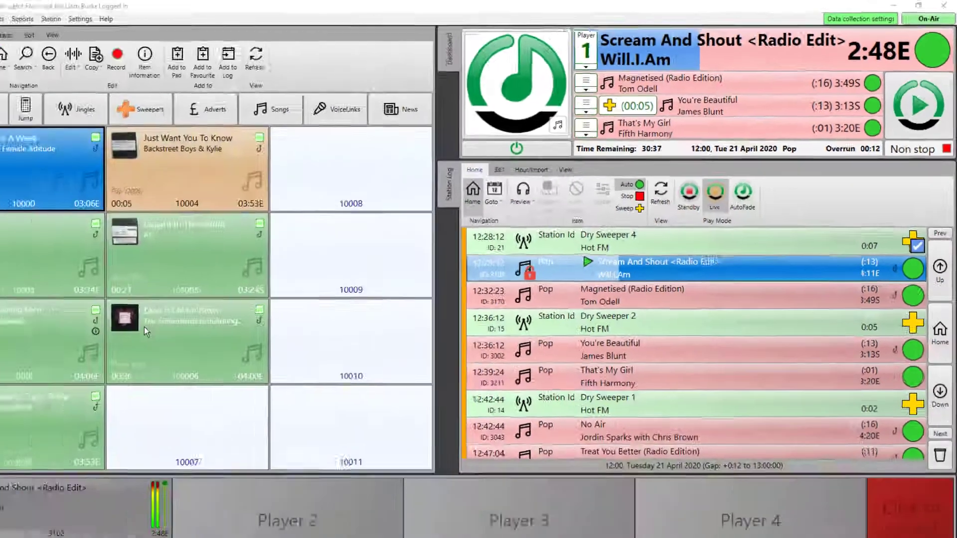
- Add Don't Let Me Down from the MediaWall to the log between You're Beautiful and That's My Girl
left_click_drag(224, 304, 587, 341)
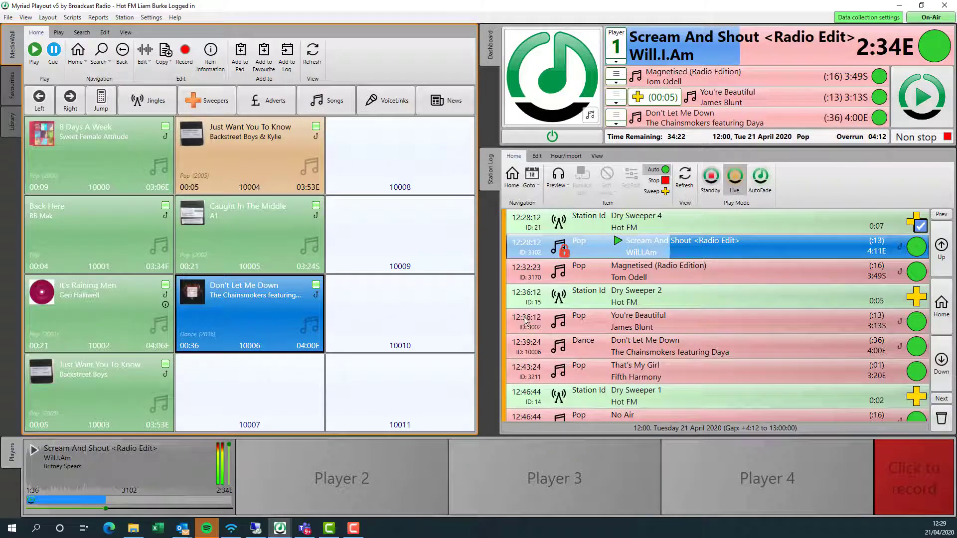
- Soft delete You're Beautiful and Don't Let Me Down in the log and restore both items
left_click(526, 319)
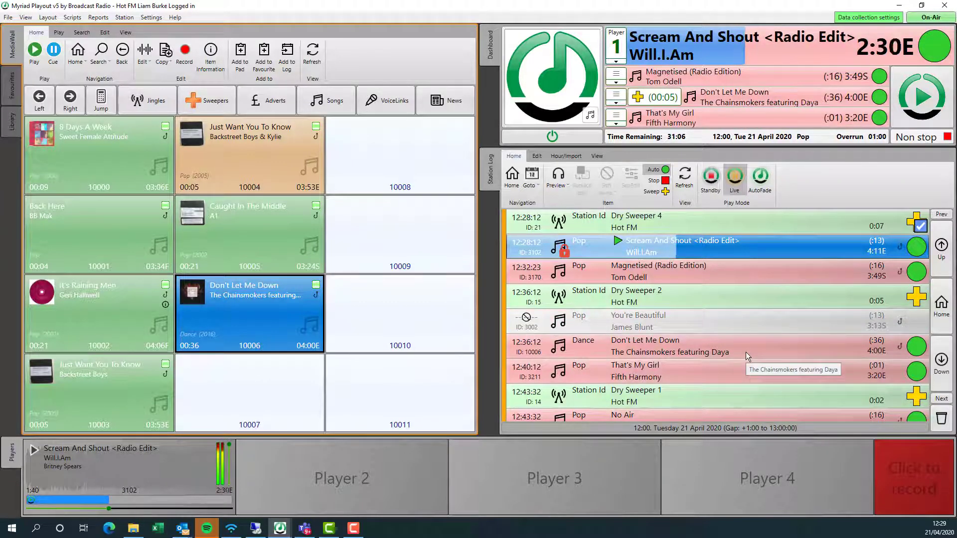
left_click(527, 344)
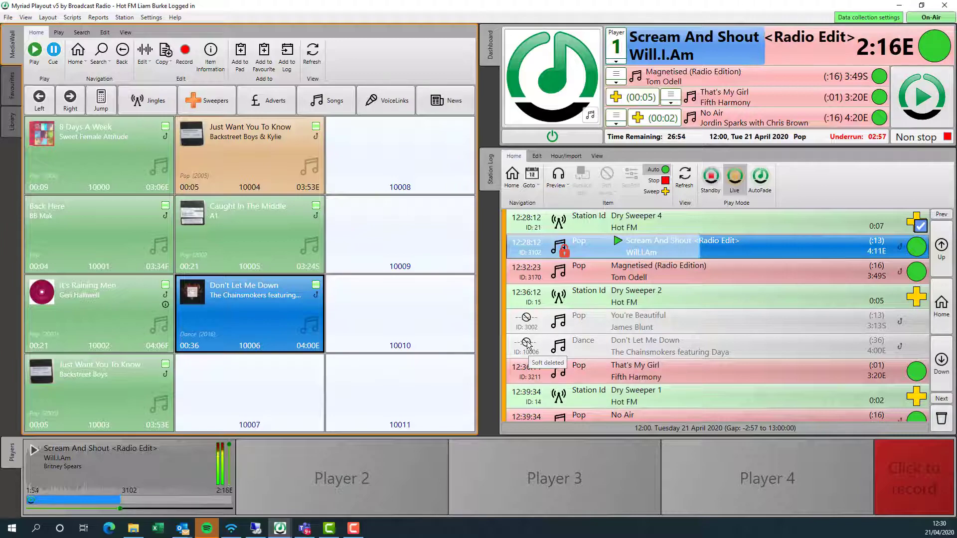
left_click(527, 344)
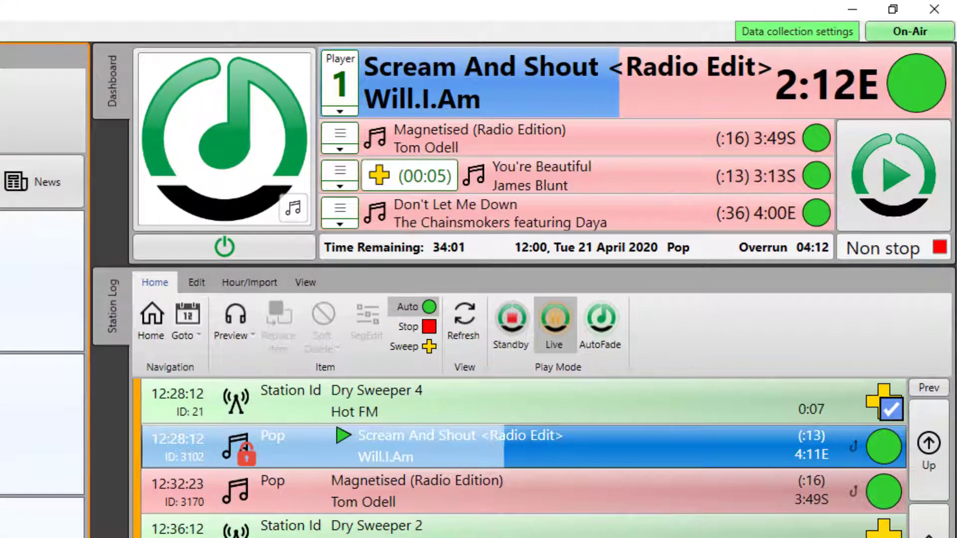
- Switch the log's play mode to AutoFade and back to Live
left_click(599, 322)
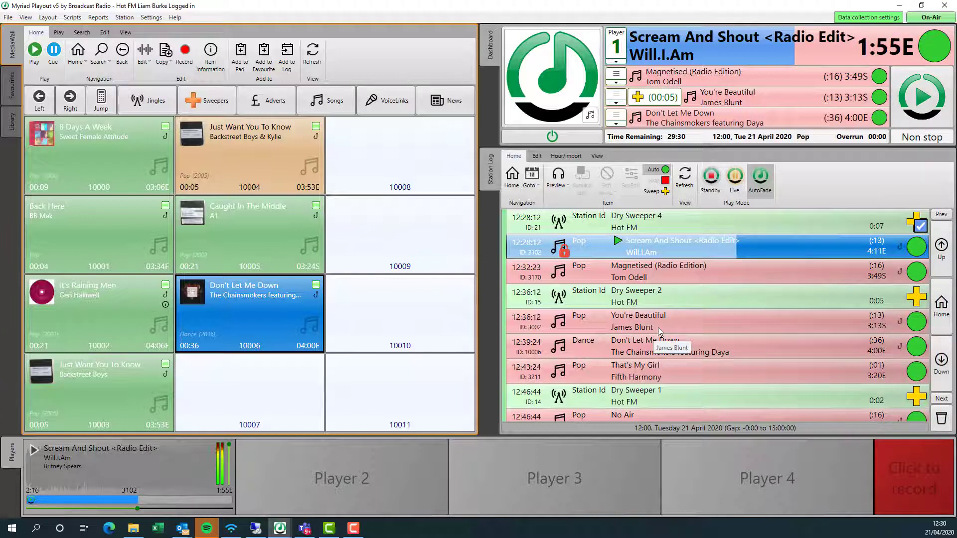
left_click(735, 179)
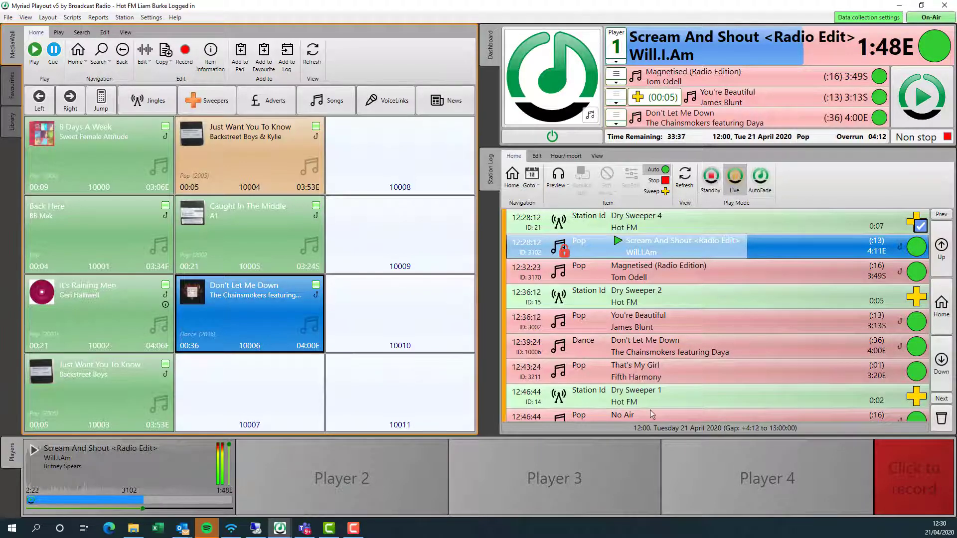
- Soft delete Don't Let Me Down and go on from Scream And Shout to Magnetised
left_click(529, 349)
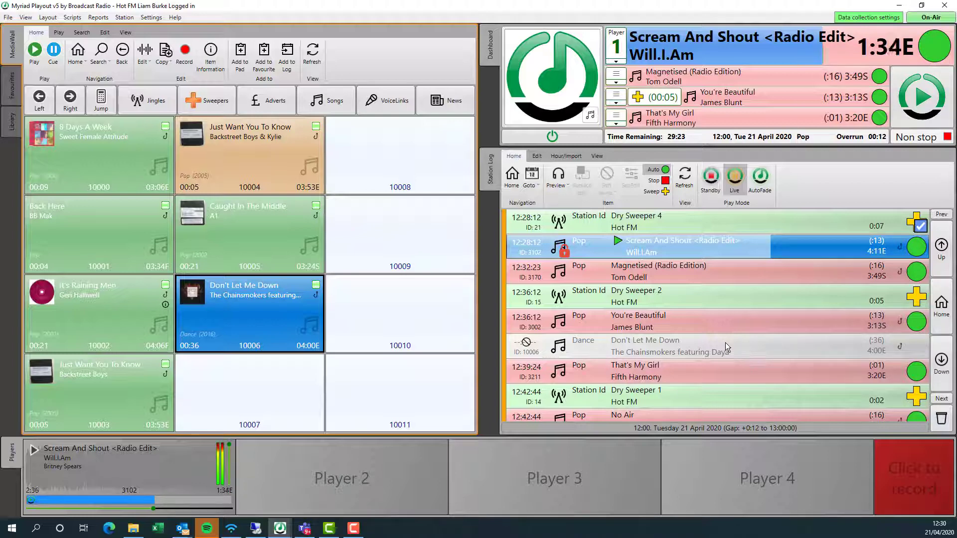
left_click(921, 104)
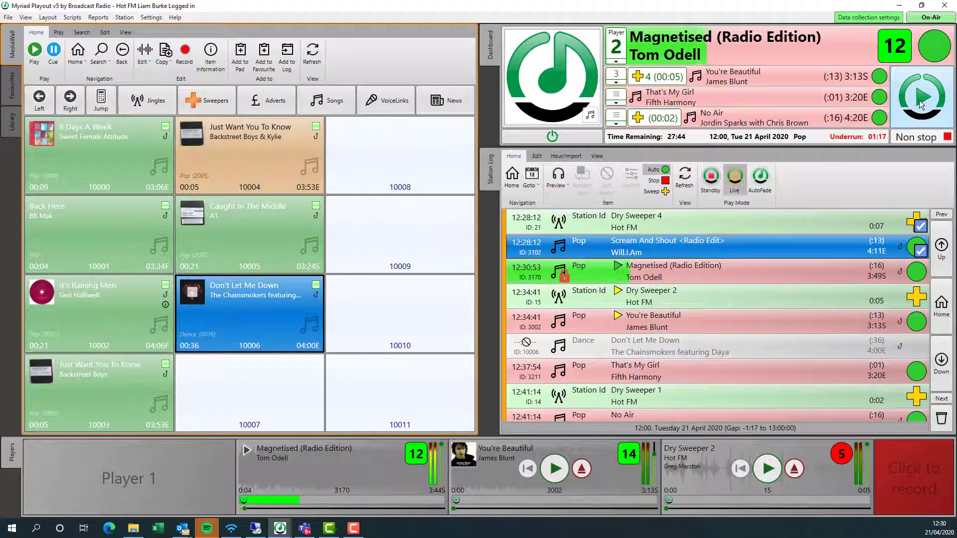
- Set the endings of Magnetised, That's My Girl and Treat You Better to Stop
left_click(934, 47)
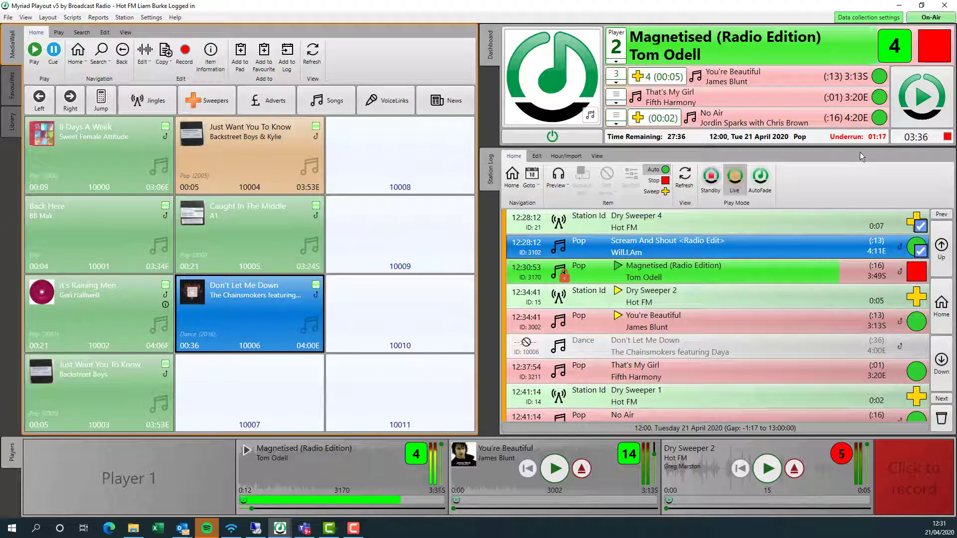
left_click(917, 372)
scroll(794, 337, "down", 8)
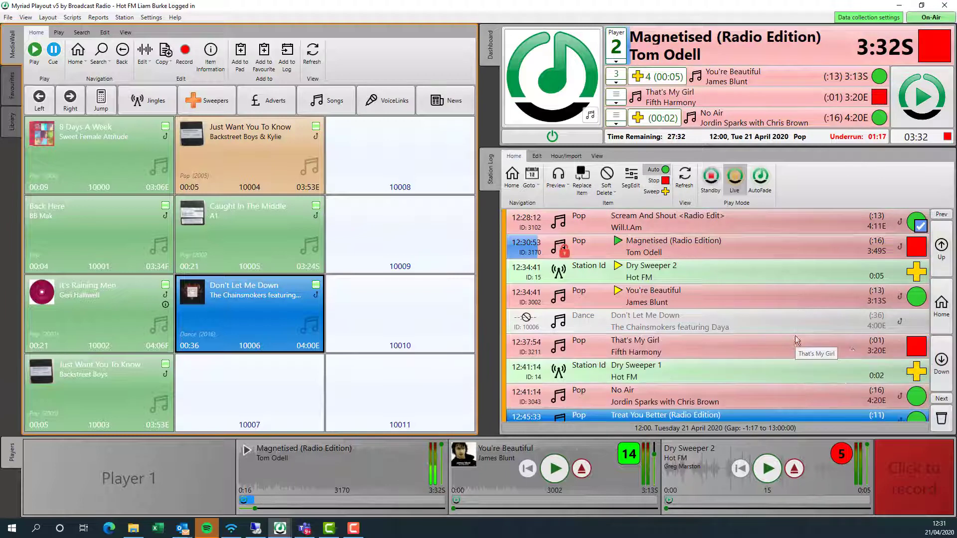
scroll(864, 371, "down", 2)
left_click(916, 378)
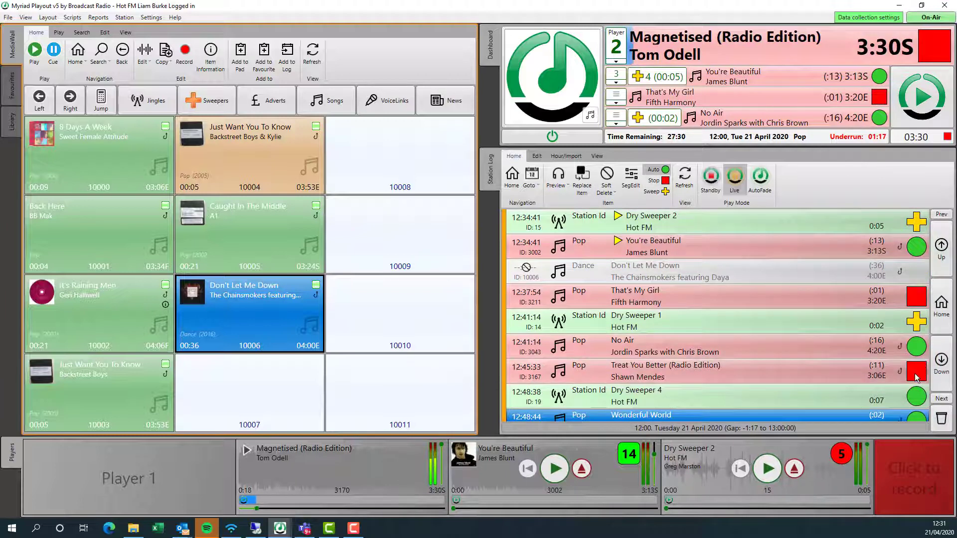
scroll(761, 334, "up", 12)
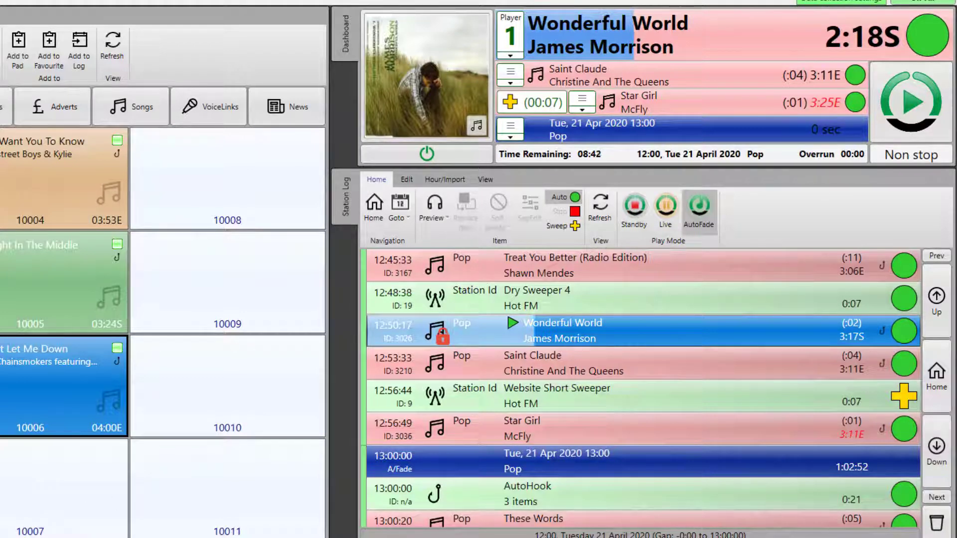
- Go on from Wonderful World to Saint Claude in AutoFade mode and try to change the ending of Star Girl
key("End")
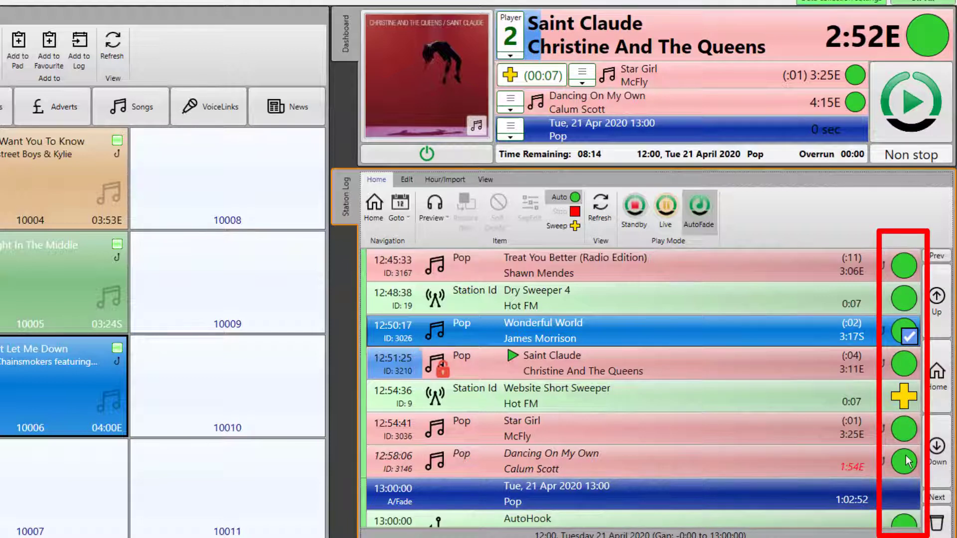
left_click(904, 429)
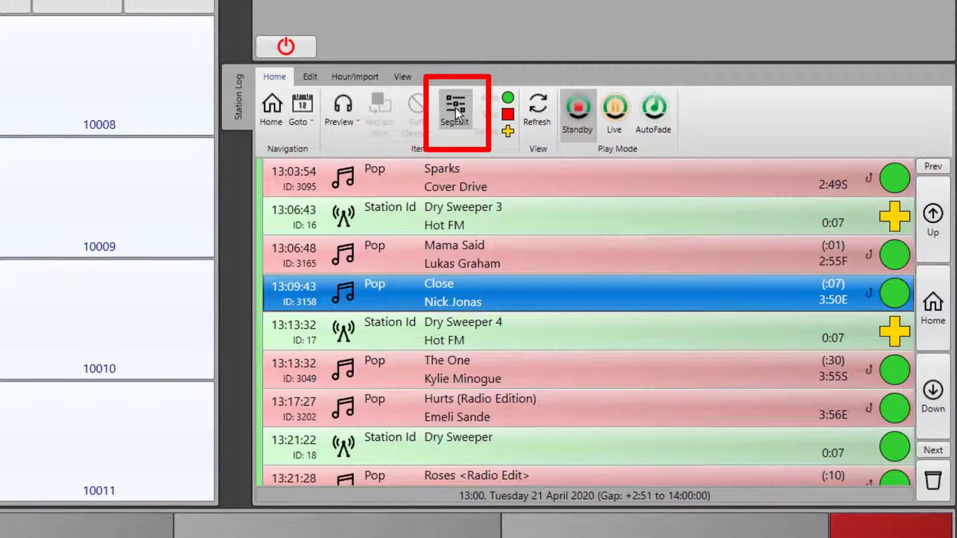
- View the transition from Mama Said to Close in the Segue Editor and close it
left_click(456, 107)
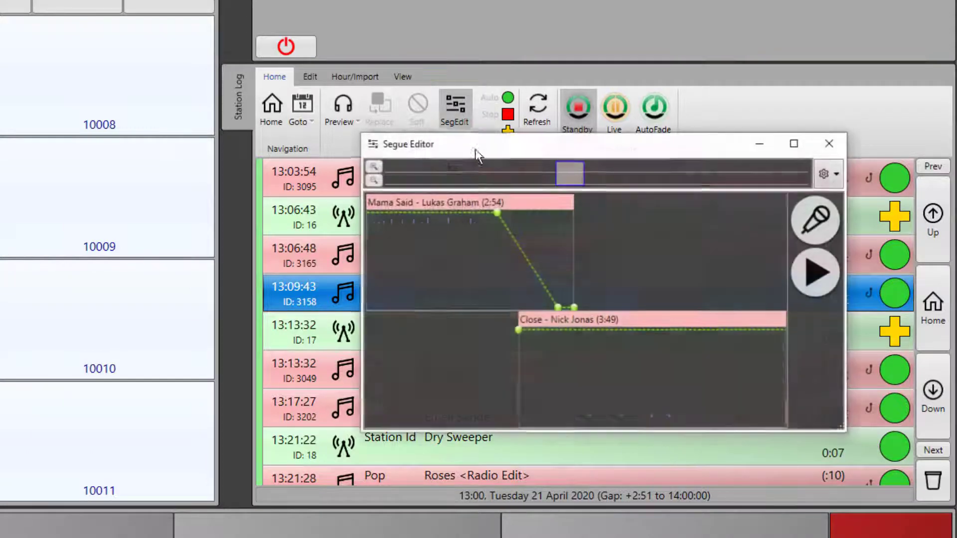
left_click(828, 143)
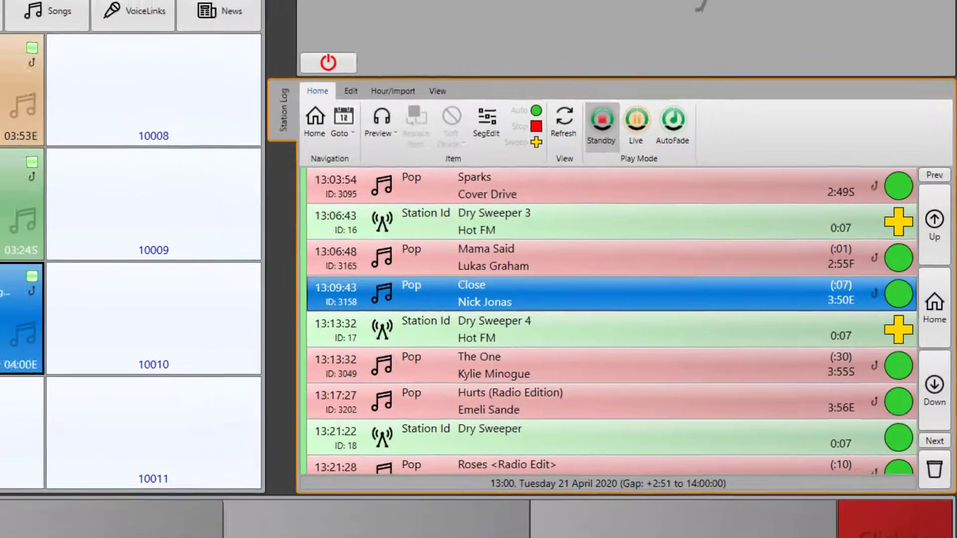
- Switch to the Default with Segue Editor Layout and display the segue from The One to Hurts (Radio Edition)
left_click(48, 17)
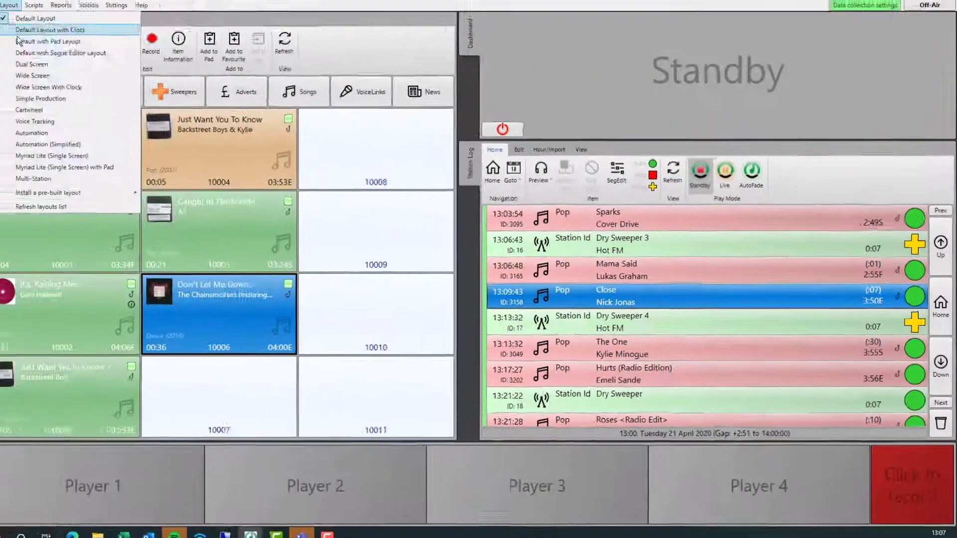
left_click(74, 63)
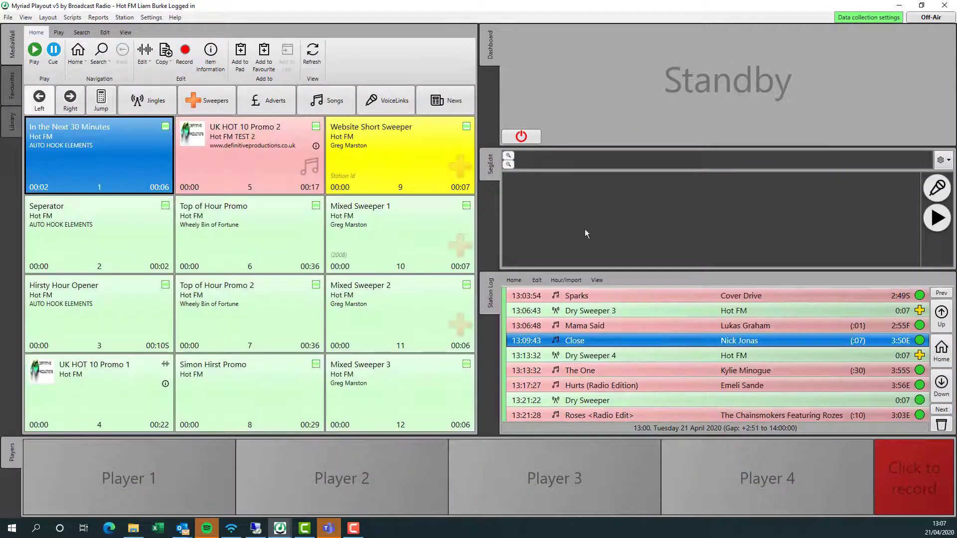
left_click(642, 386)
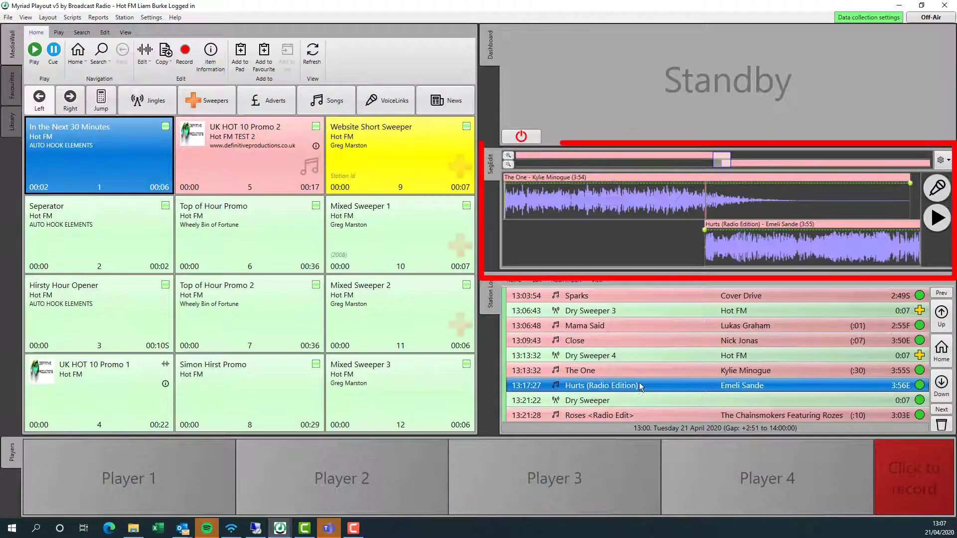
- Try the Voice Tracking layout and return to the Default Layout
left_click(48, 16)
left_click(83, 126)
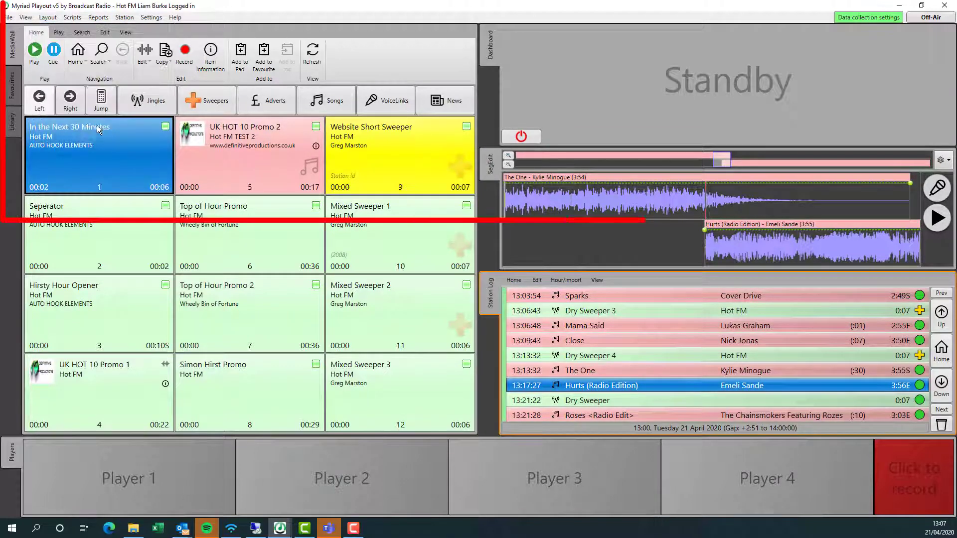
left_click(48, 17)
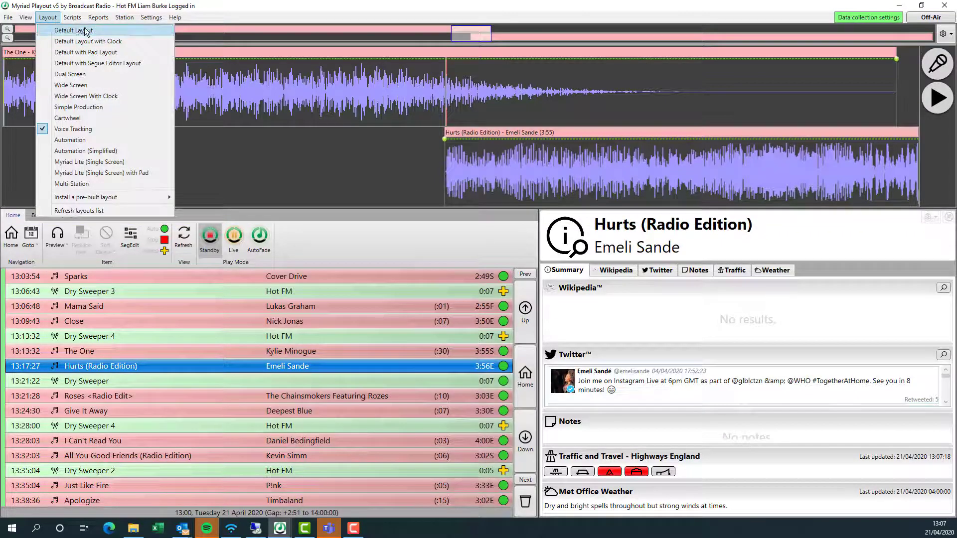
left_click(86, 31)
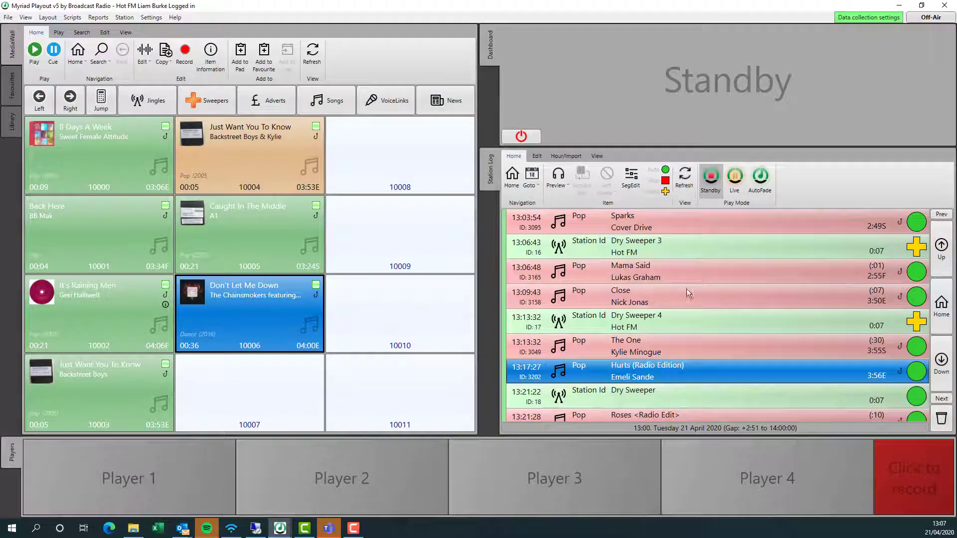
- Open the transition from The One to Hurts (Radio Edition) in the Segue Editor and preview it
left_click(663, 291)
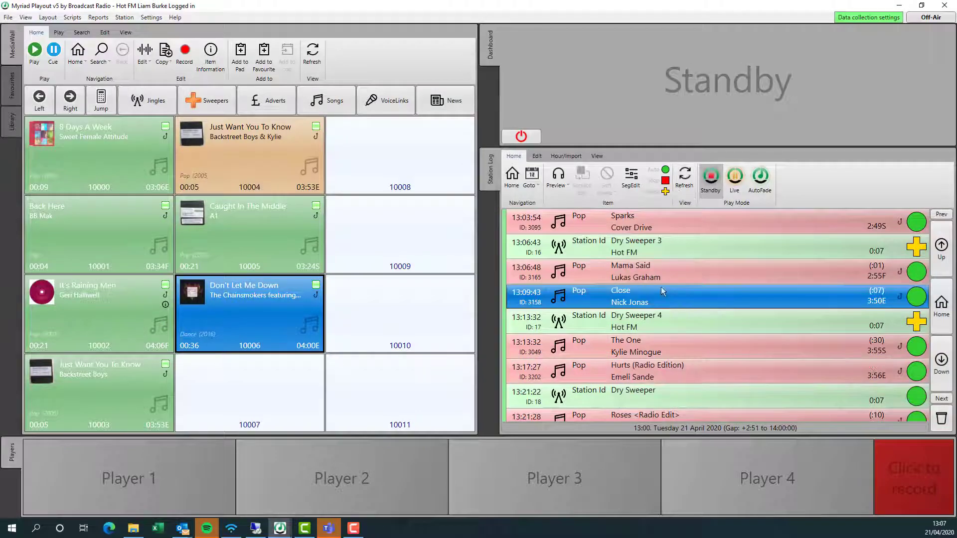
left_click(631, 177)
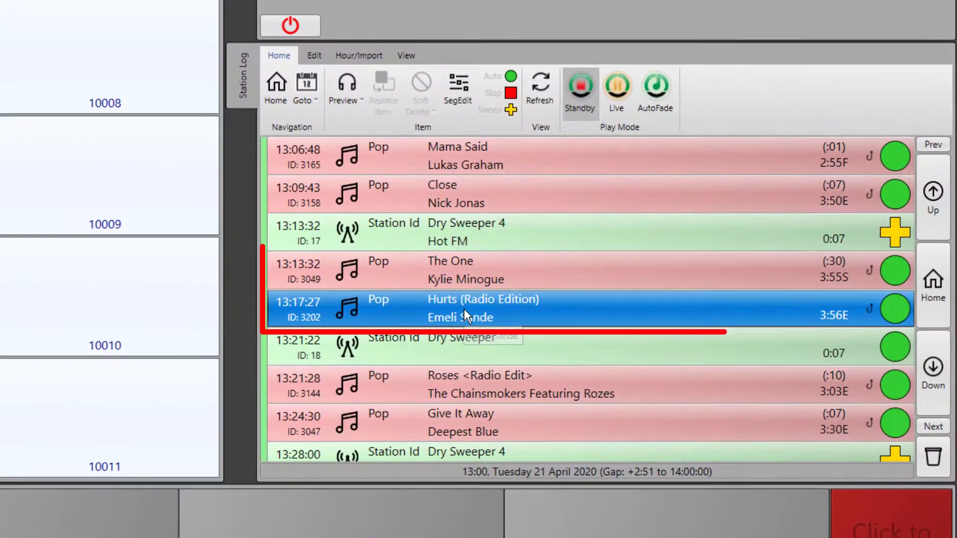
left_click(460, 86)
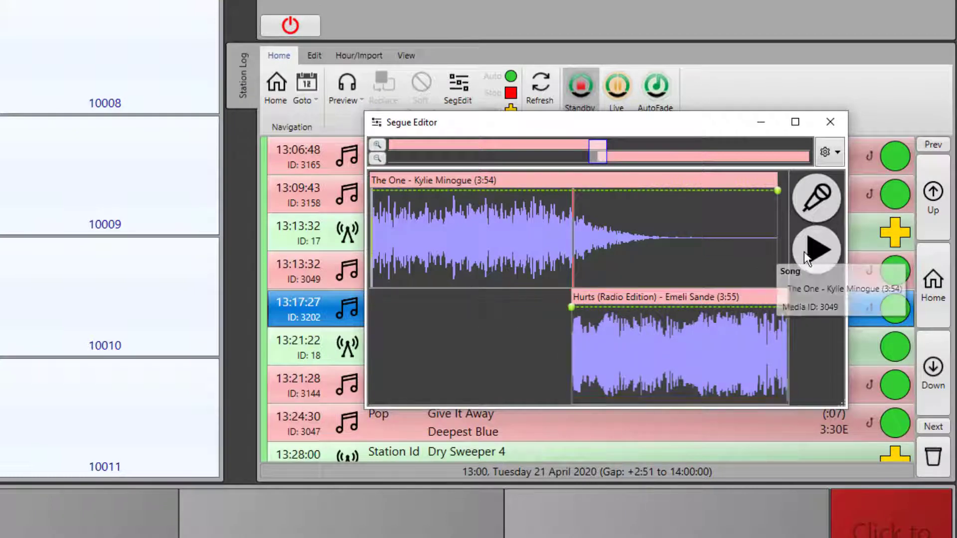
left_click(817, 247)
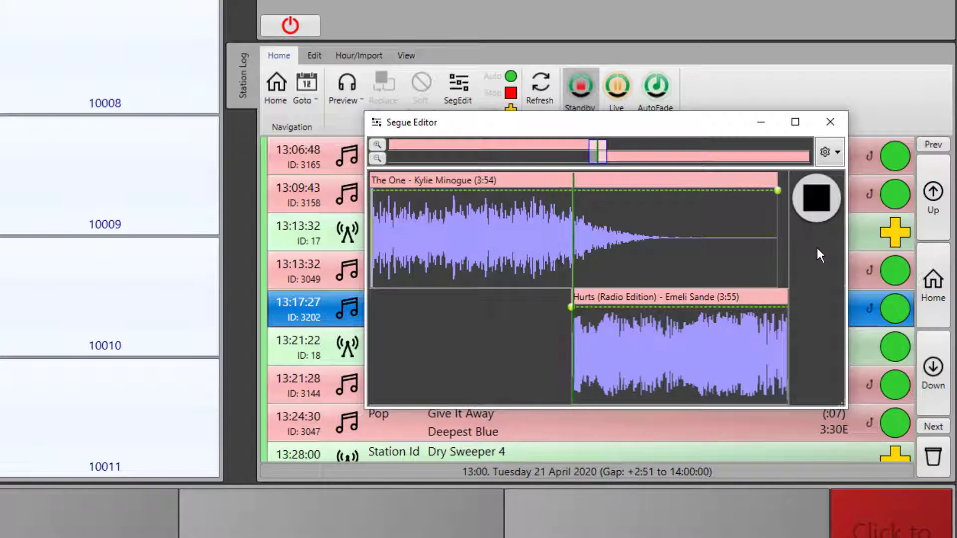
left_click(820, 201)
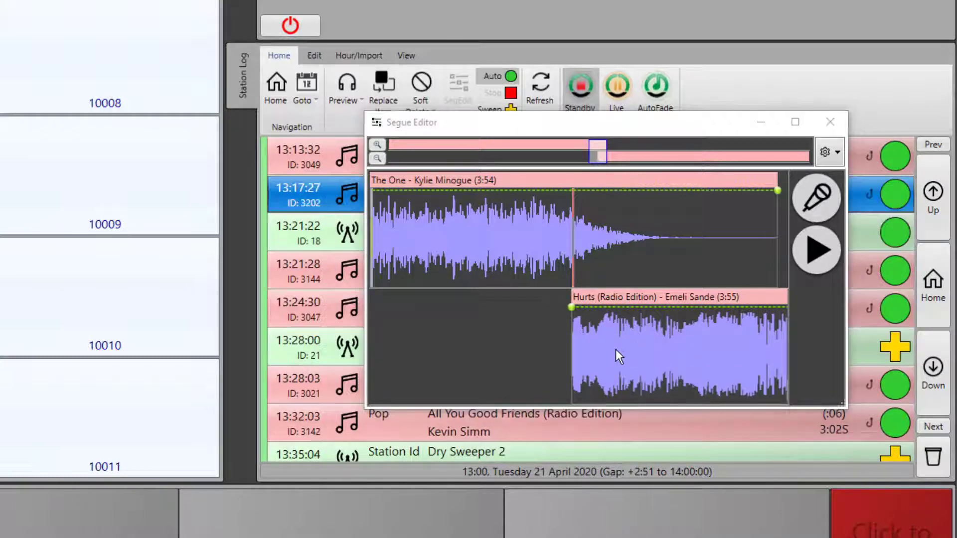
- Move the start of Hurts (Radio Edition) later against The One and save the adjusted segue
left_click(606, 348)
left_click_drag(606, 348, 675, 339)
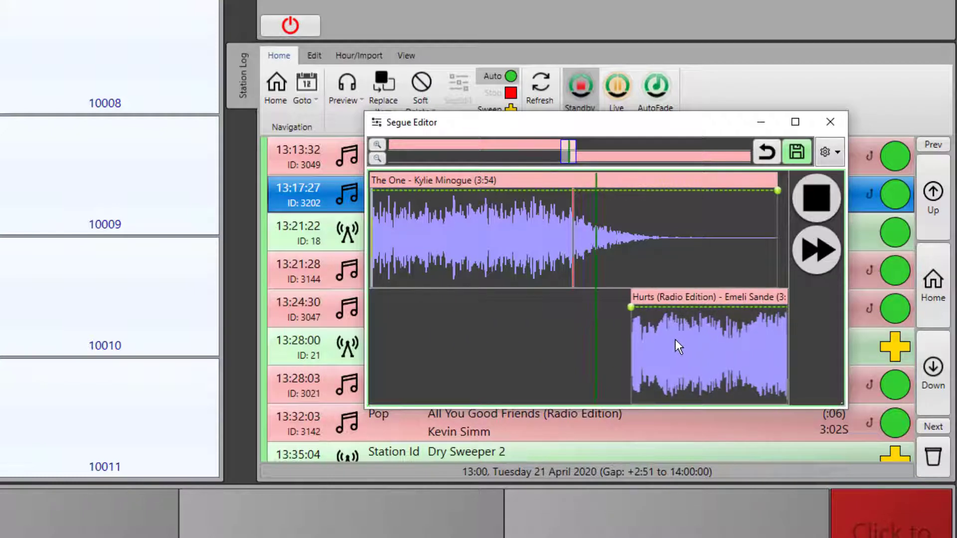
left_click(810, 191)
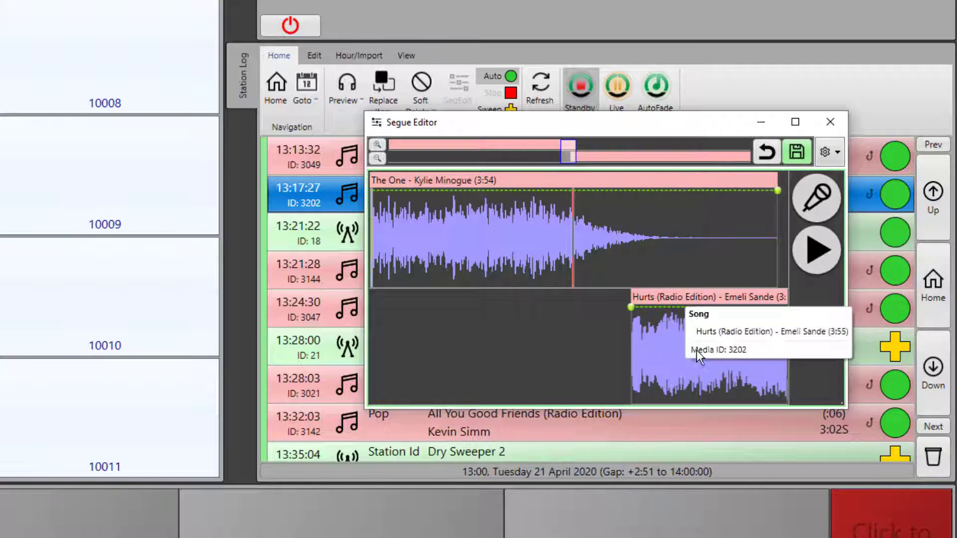
left_click(798, 151)
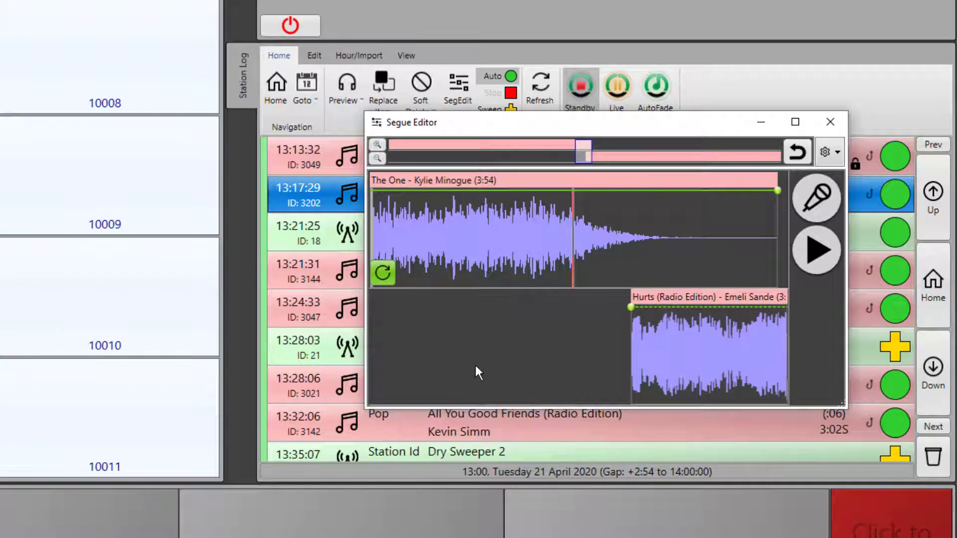
- Add volume points to The One and lower them progressively to shape a fade-out down to its end
left_click(466, 192)
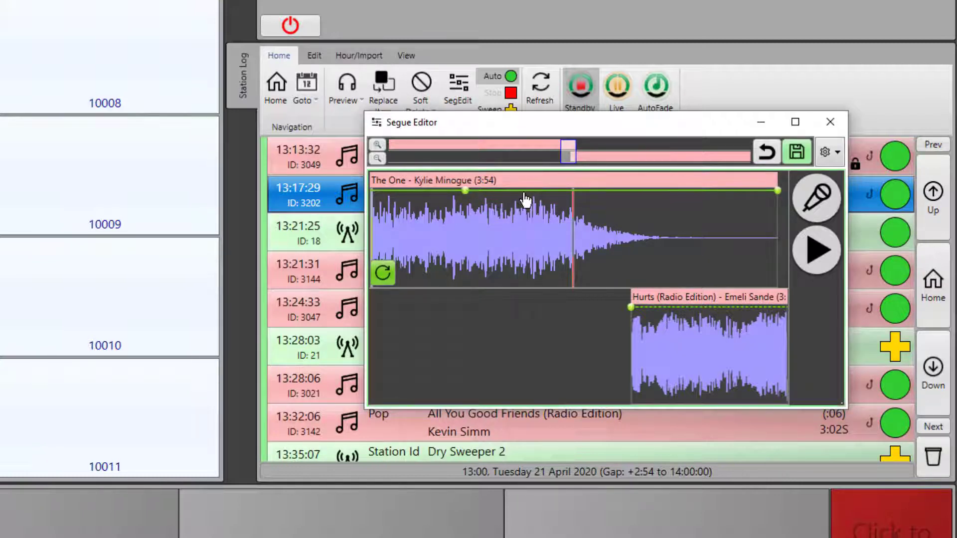
left_click_drag(523, 192, 524, 243)
left_click_drag(629, 222, 625, 272)
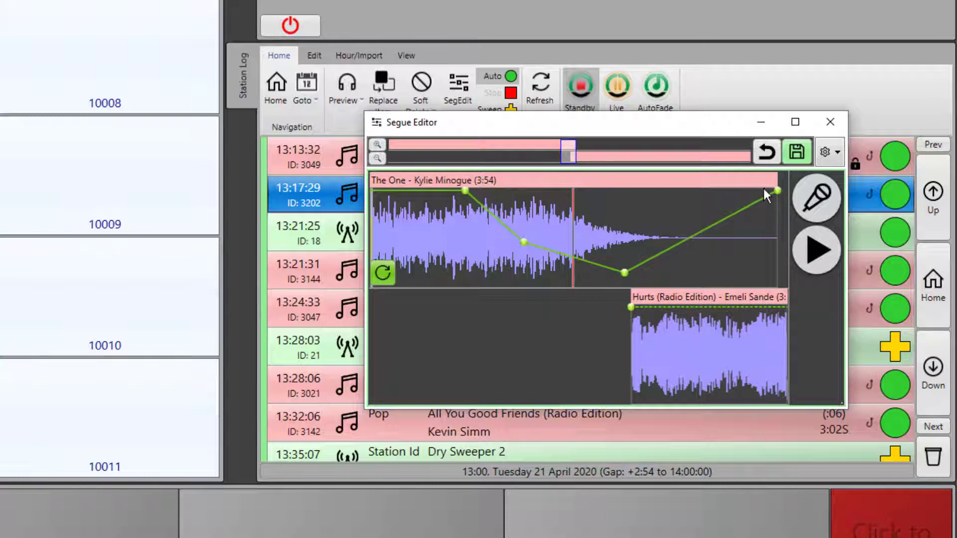
left_click_drag(778, 191, 778, 285)
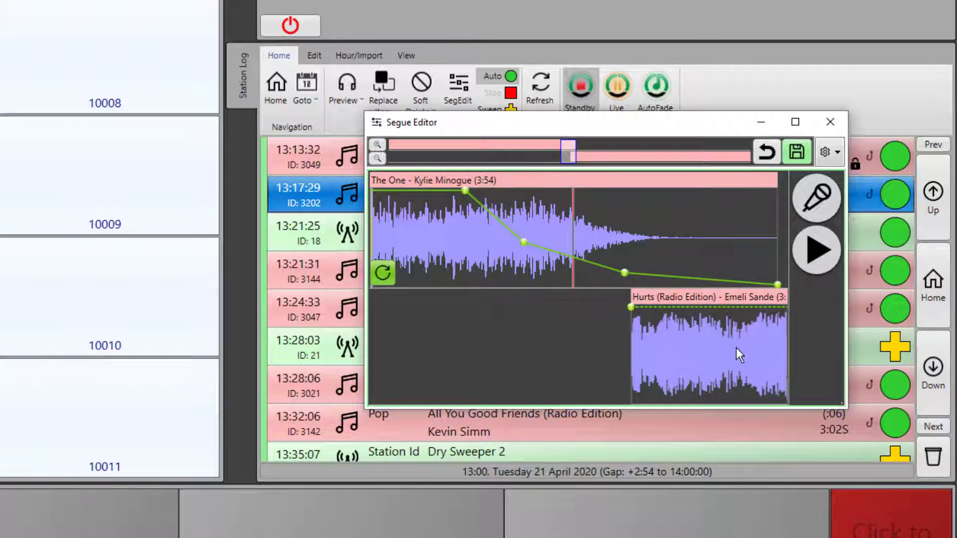
- Move Hurts (Radio Edition) to start earlier over The One and shape its opening volume into a fade-in
left_click_drag(737, 348, 593, 363)
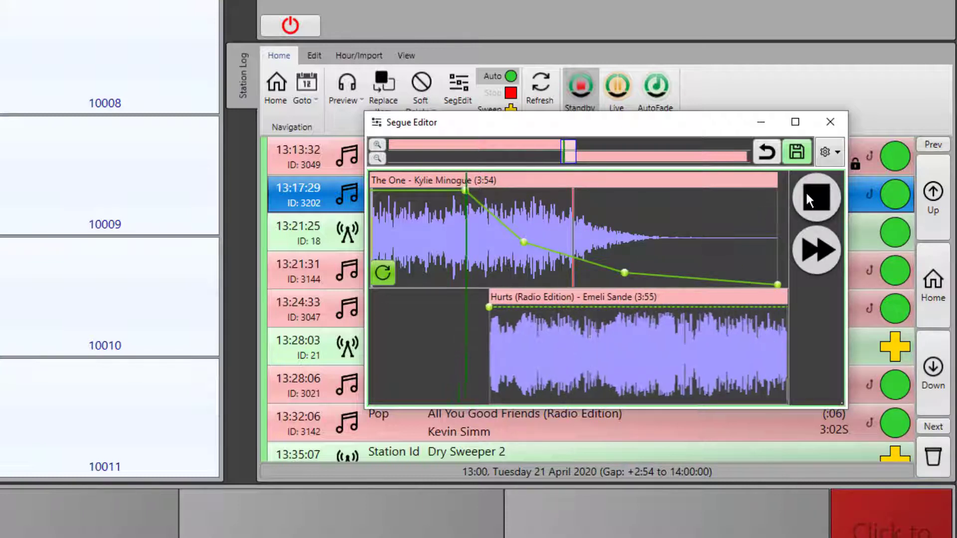
left_click(806, 190)
left_click_drag(489, 308, 558, 308)
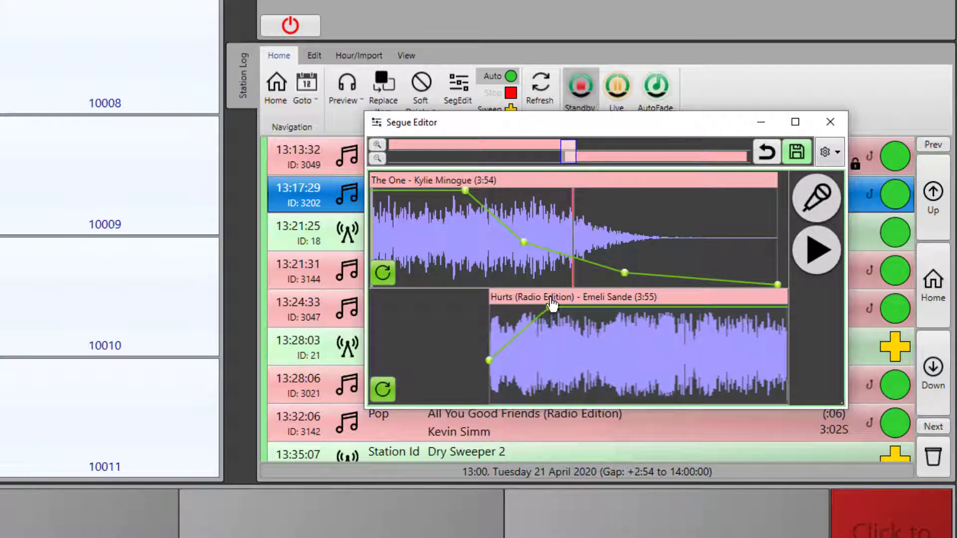
- Preview and save the adjusted segue, and reset it to its original timing and volume levels
left_click(811, 257)
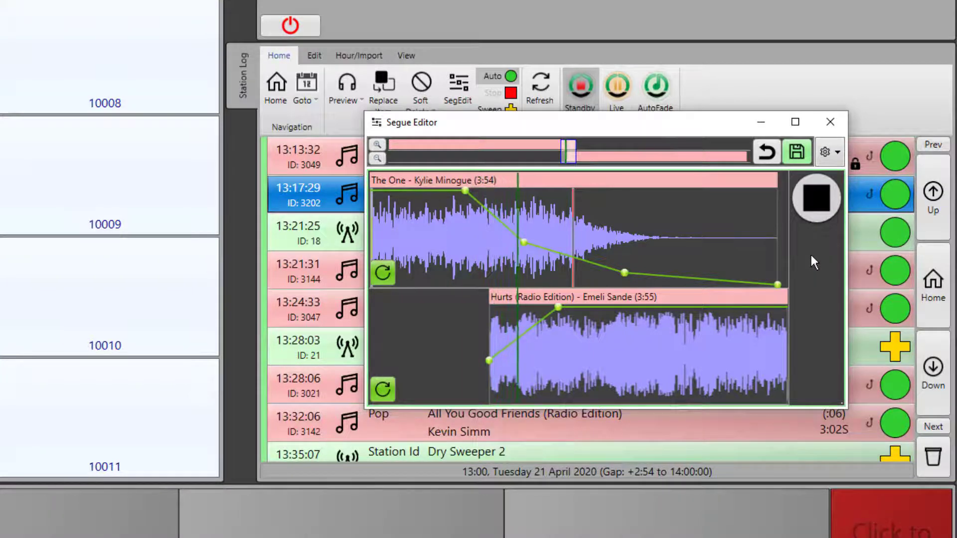
left_click(818, 190)
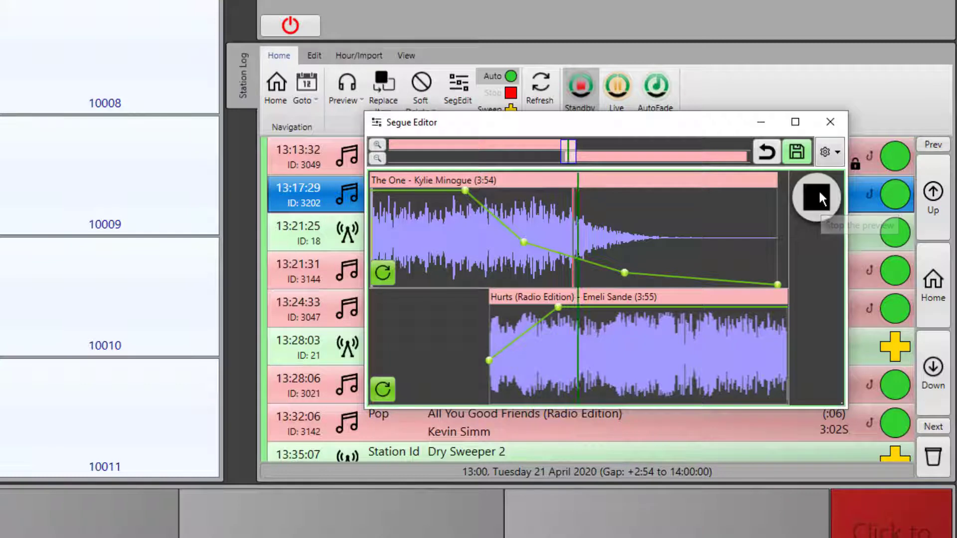
left_click(797, 152)
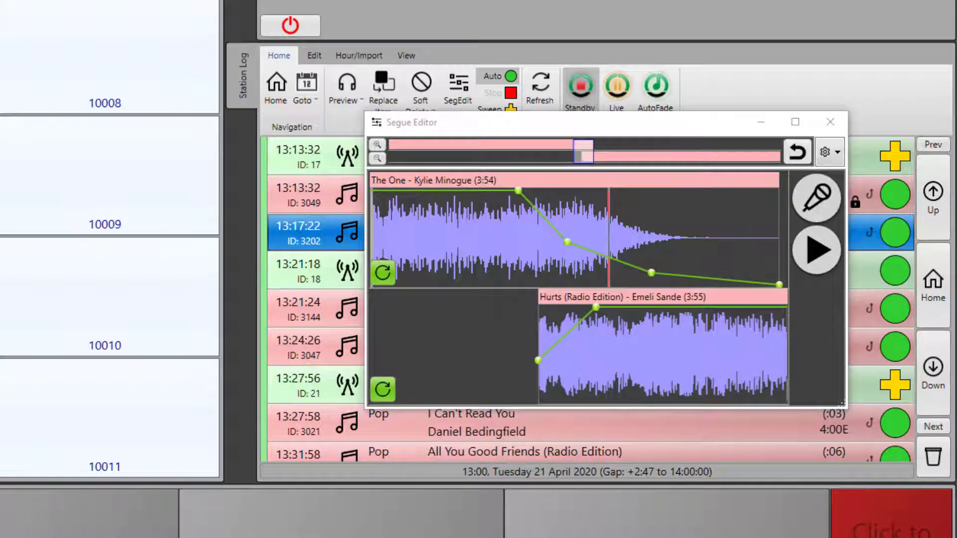
left_click(797, 153)
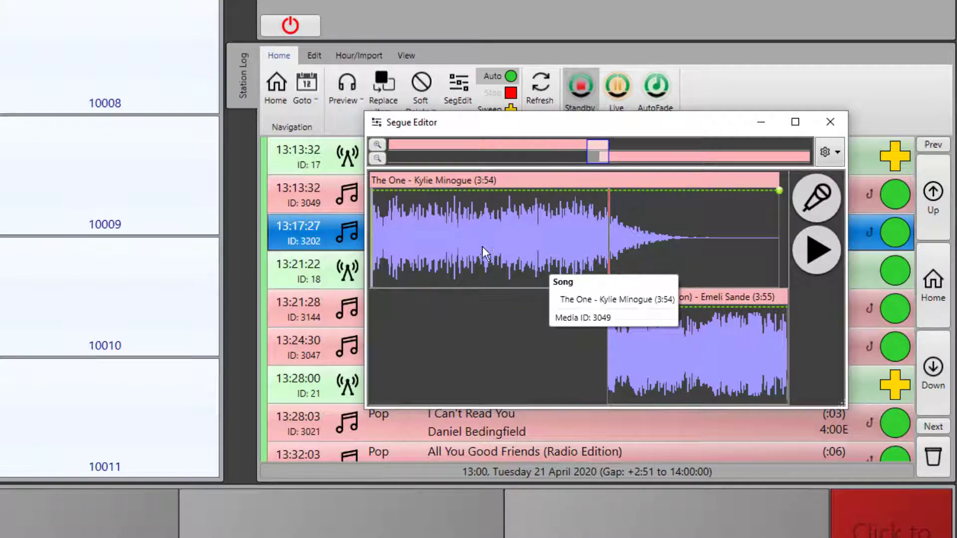
- Turn off Auto-Play after adjusting a segue item's position in the Segue Editor options
left_click(837, 152)
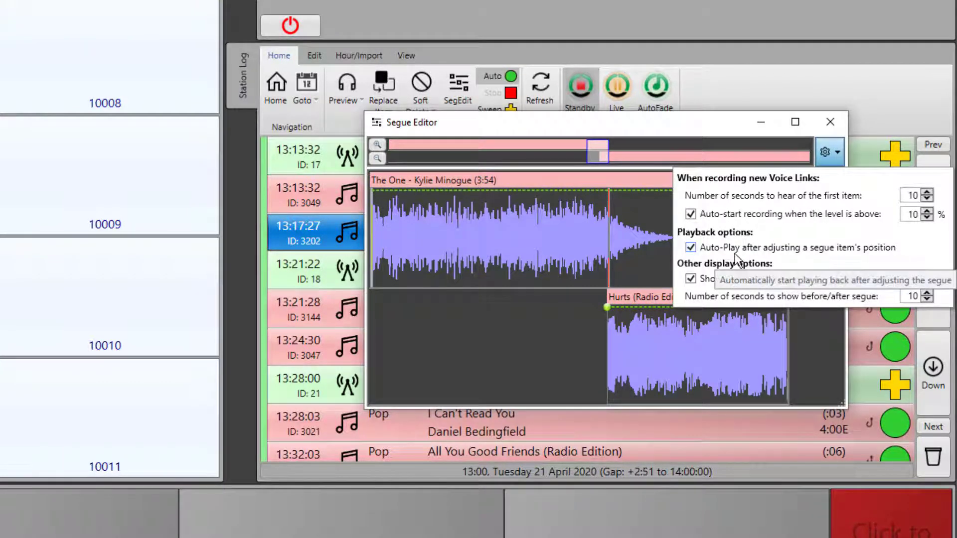
left_click(690, 248)
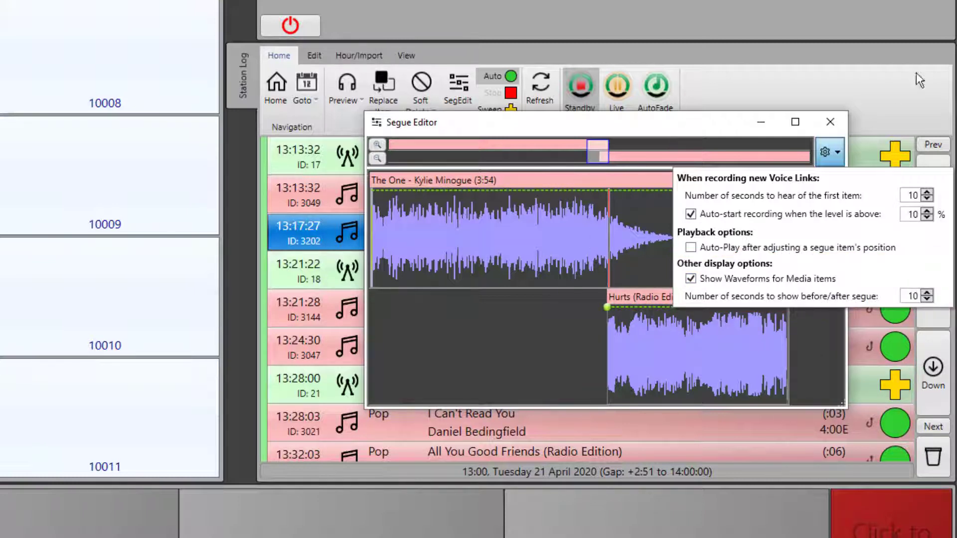
left_click(818, 162)
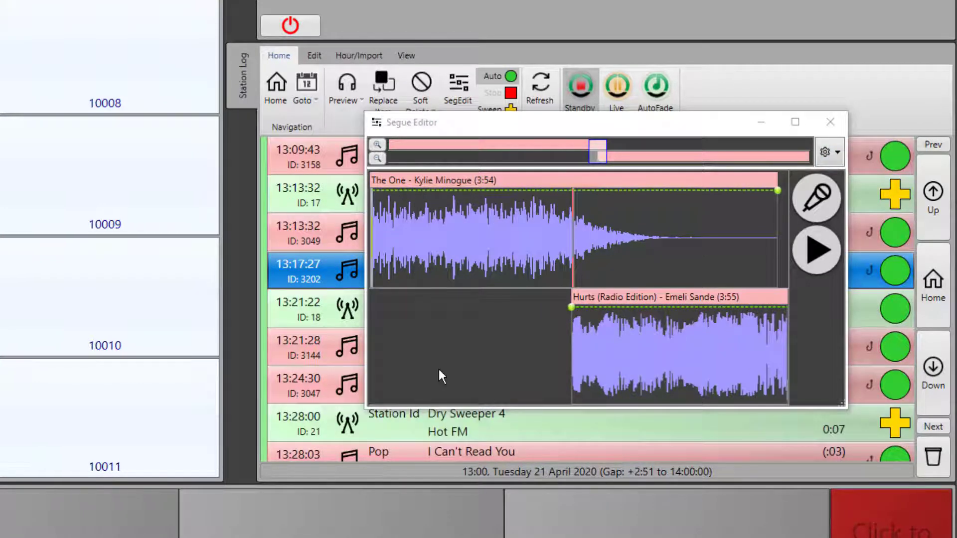
- Zoom in and out on the segue between The One and Hurts (Radio Edition) and shift the visible section slightly earlier
left_click(378, 144)
left_click(378, 145)
left_click(379, 155)
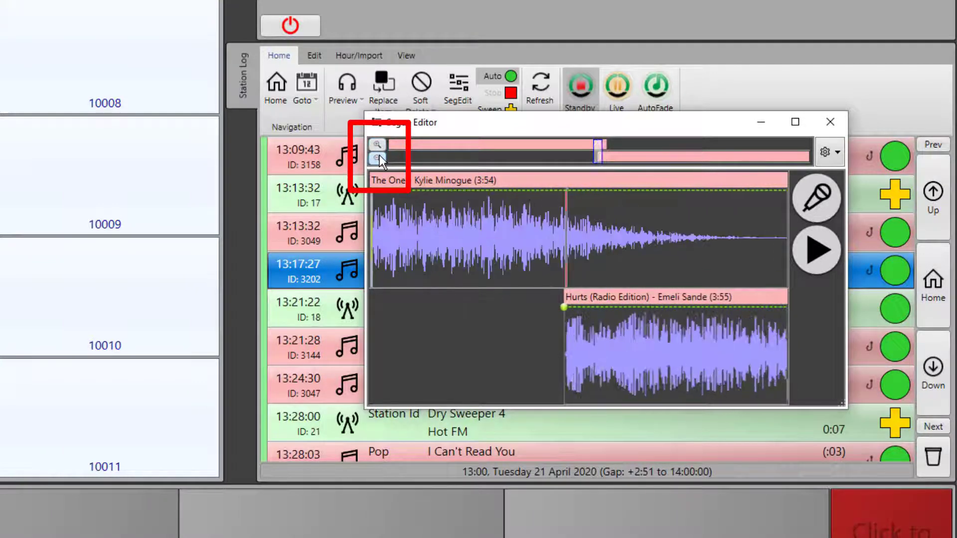
left_click(379, 156)
left_click(379, 156)
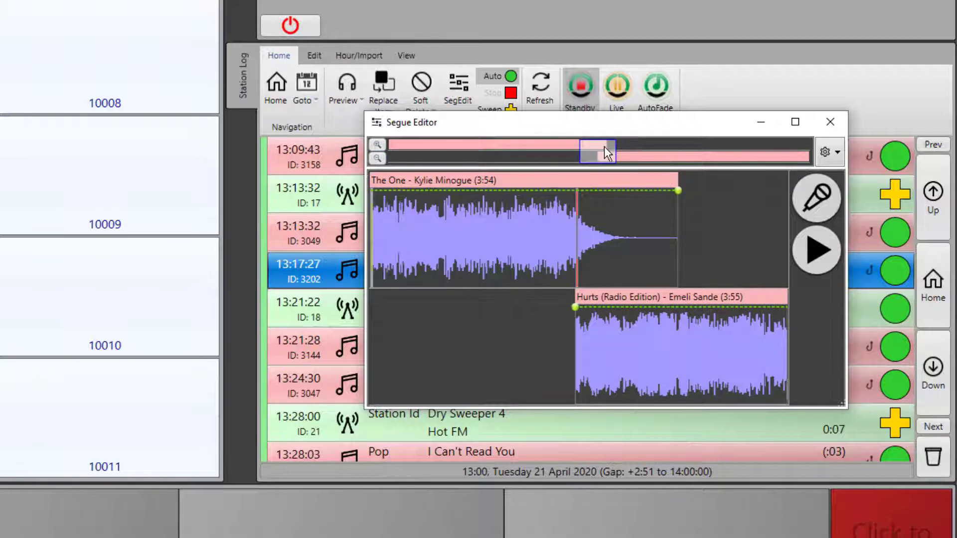
mouse_move(605, 146)
left_mouse_down()
mouse_move(631, 151)
mouse_move(577, 151)
mouse_move(614, 157)
mouse_move(590, 155)
mouse_move(601, 157)
left_mouse_up()
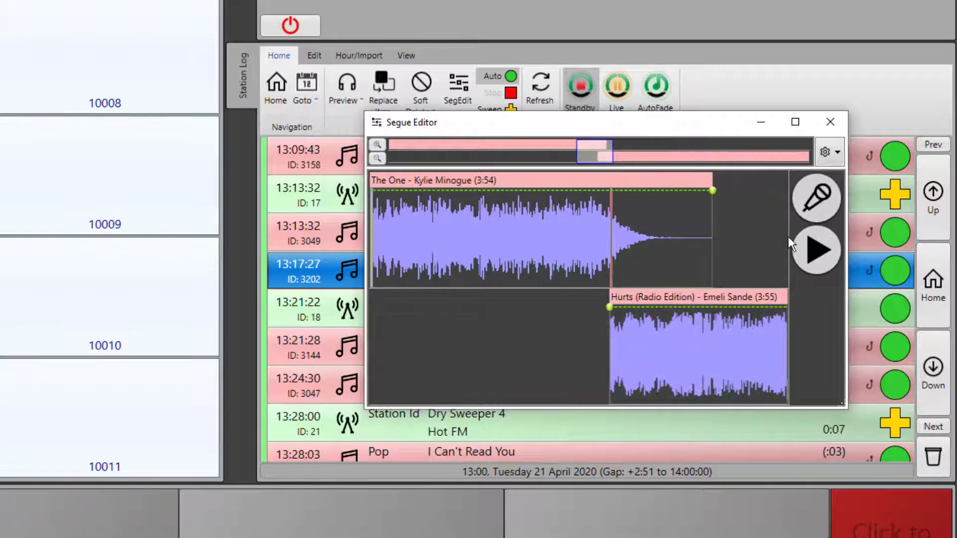
- Preview the segue from The One to Hurts (Radio Edition), jumping playback to different points on the waveforms
left_click(813, 255)
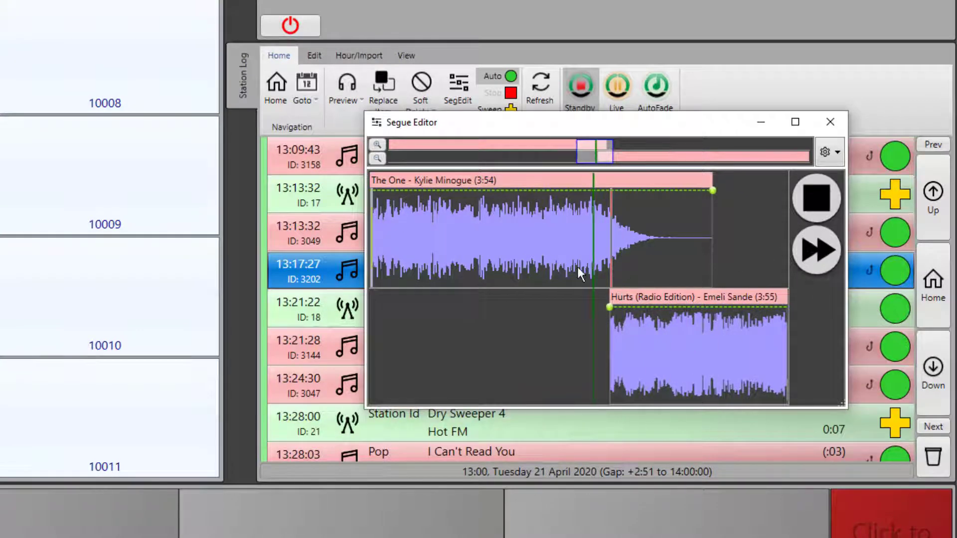
left_click(446, 224)
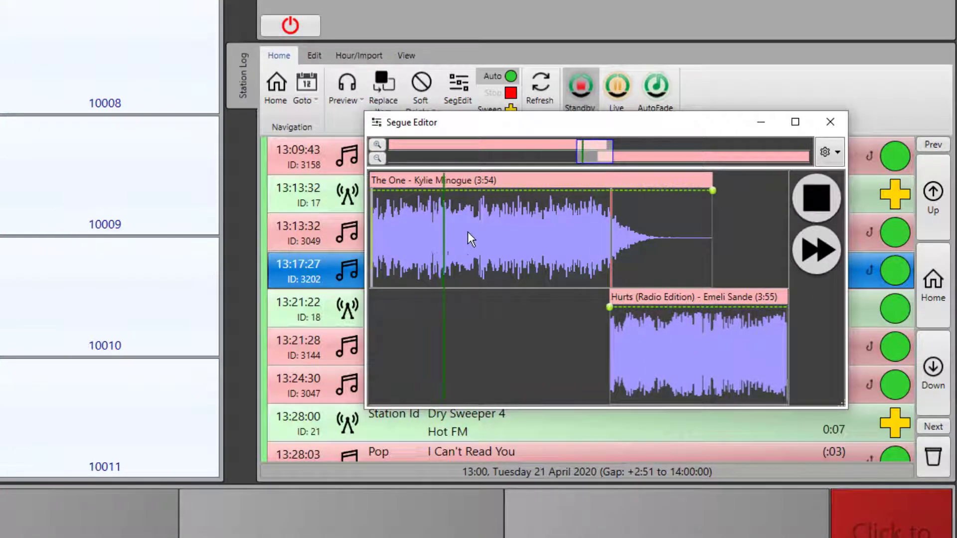
left_click(528, 230)
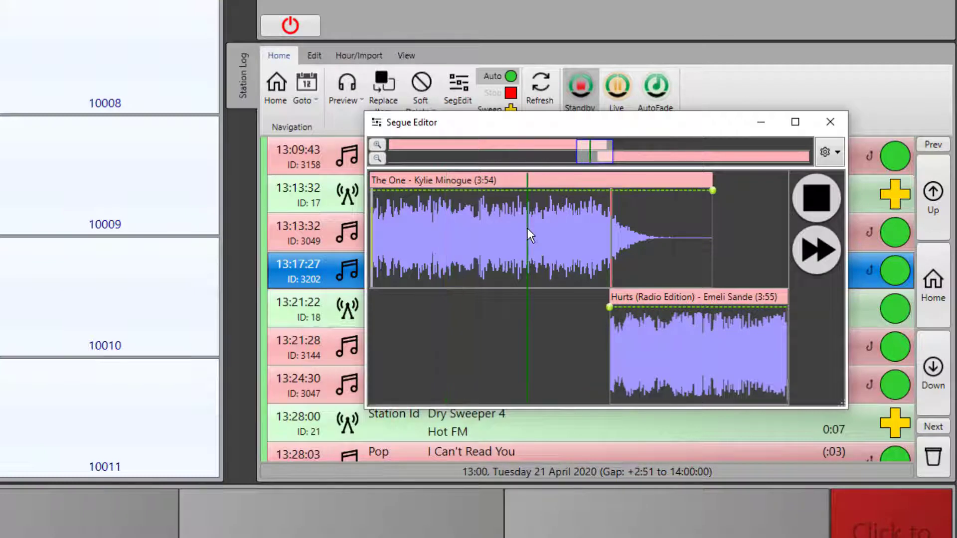
left_click(666, 343)
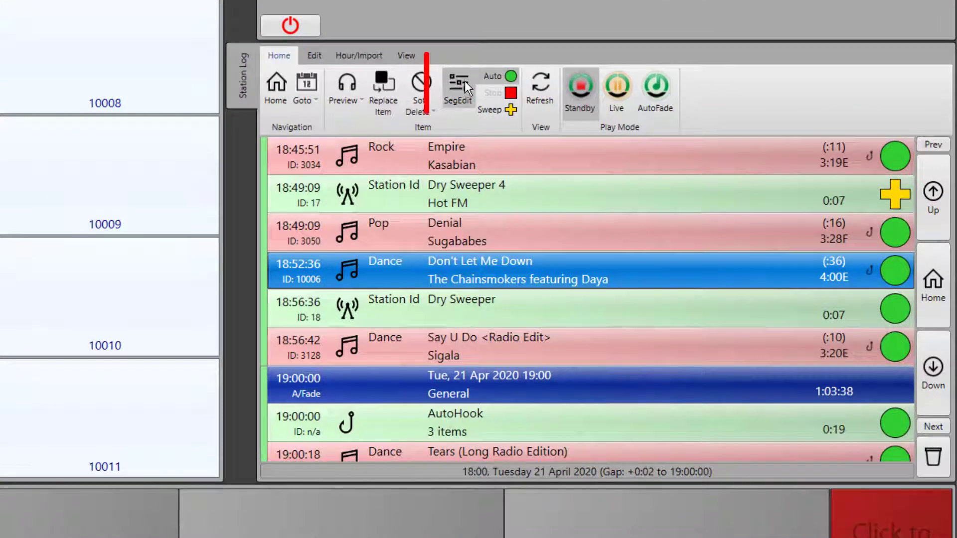
- Record a voice link between Denial and Don't Let Me Down in the Segue Editor, save it and preview the segue
left_click(455, 77)
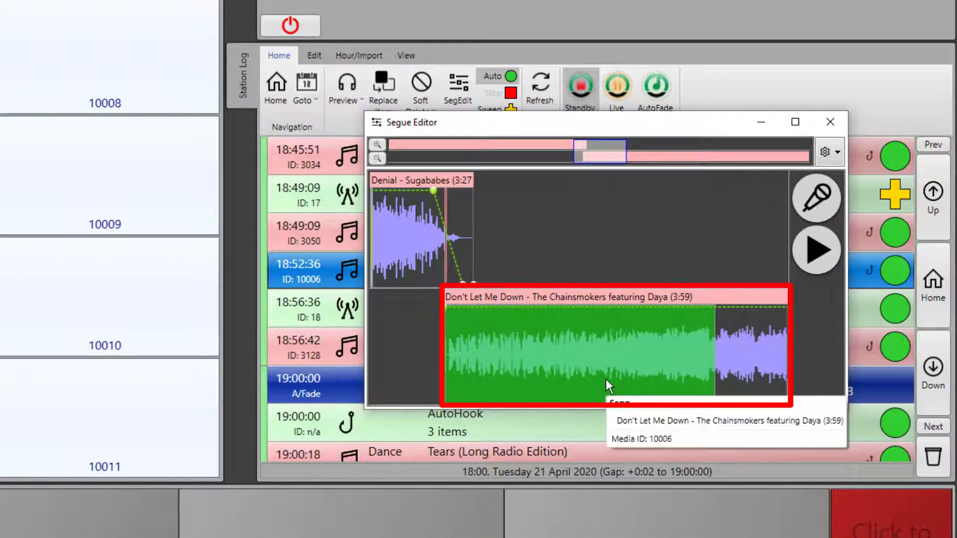
left_click(813, 197)
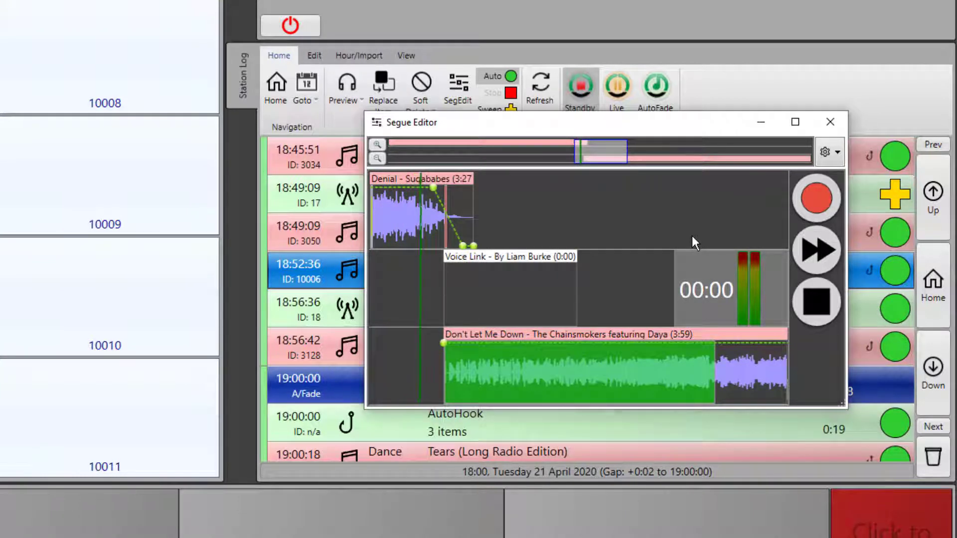
key("space")
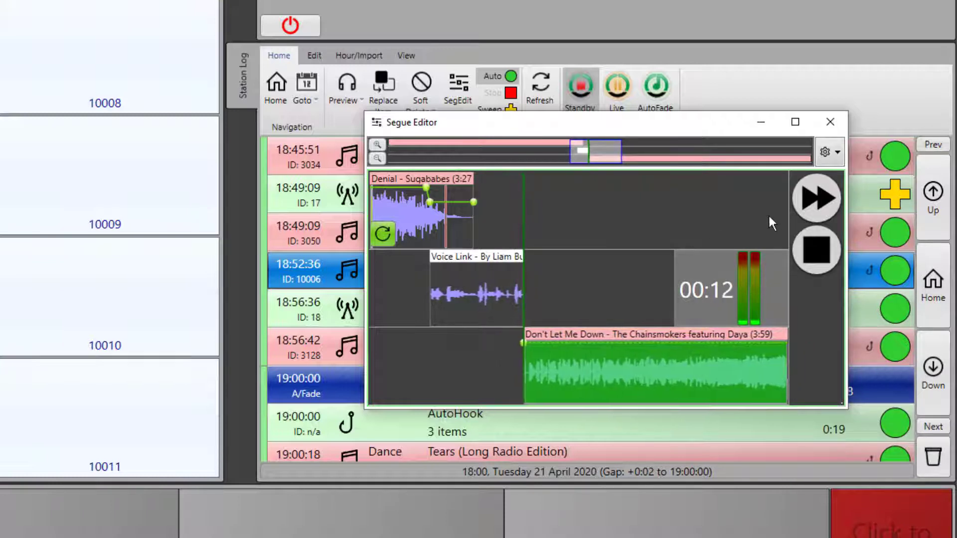
left_click(816, 198)
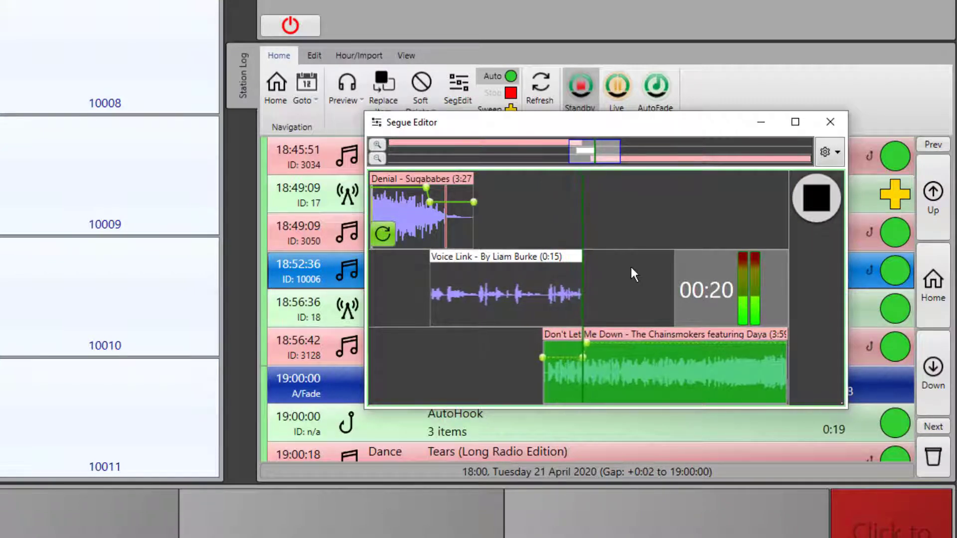
left_click(821, 203)
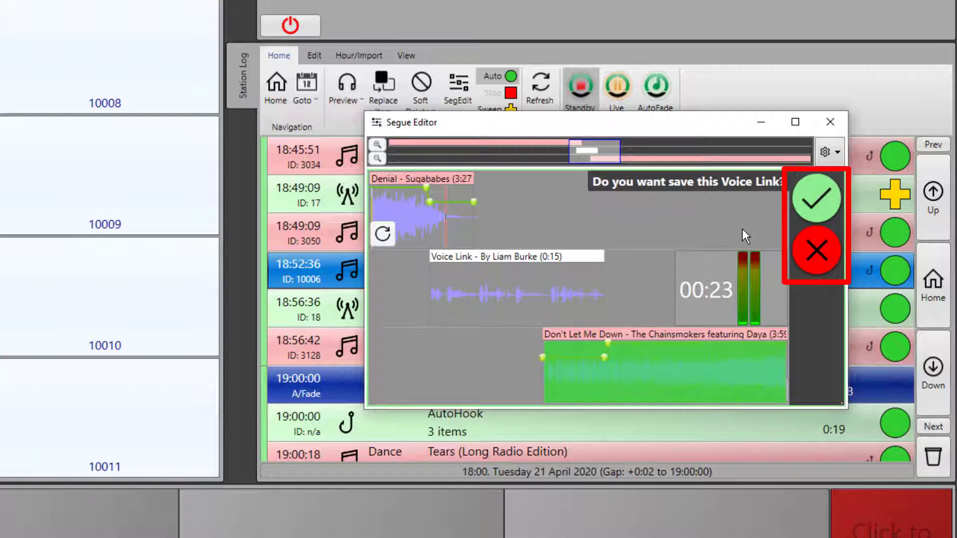
left_click(817, 199)
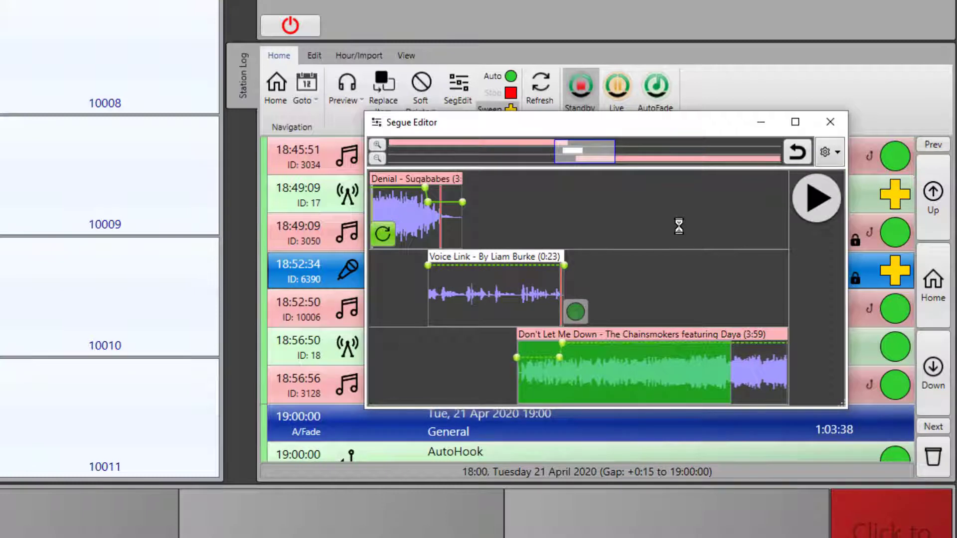
left_click(821, 204)
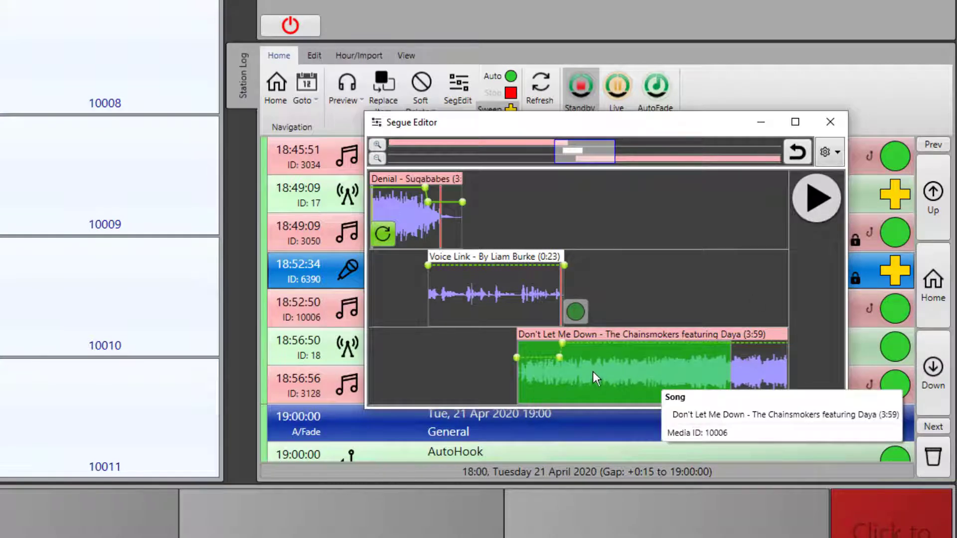
- Start Don't Let Me Down earlier, under the end of Denial, shift the voice link later over its intro, and save the segue
left_click_drag(602, 370, 575, 363)
left_click_drag(526, 298, 549, 339)
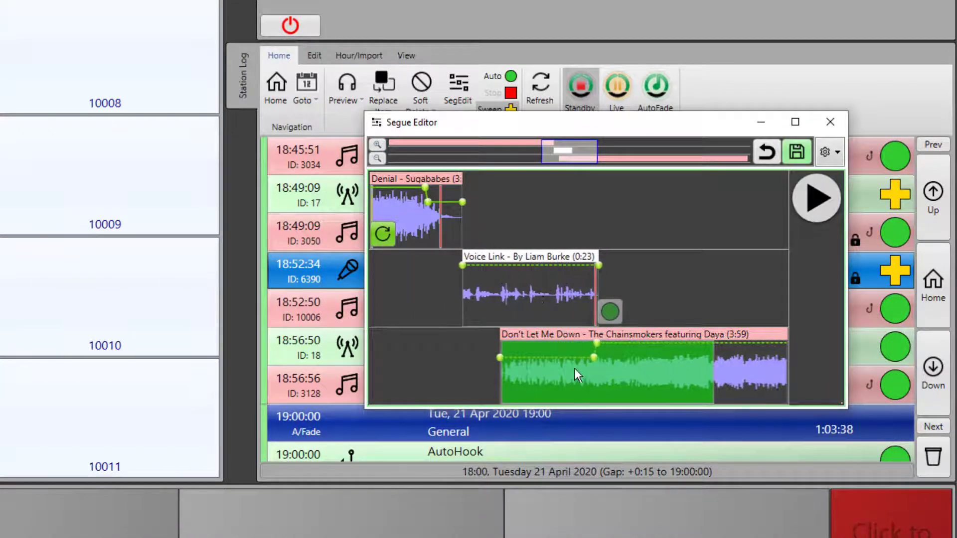
left_click_drag(574, 369, 516, 370)
left_click_drag(534, 306, 570, 307)
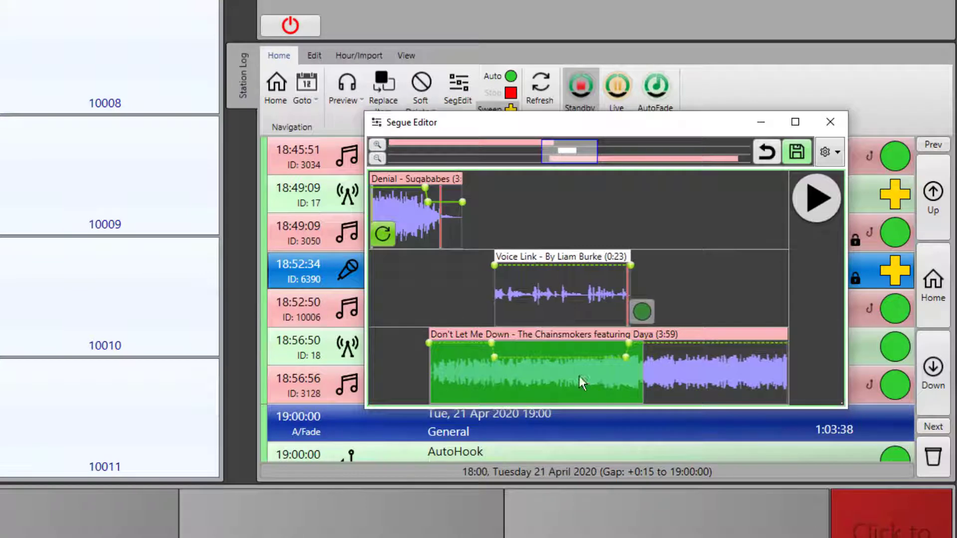
mouse_move(555, 383)
left_mouse_down()
mouse_move(563, 381)
mouse_move(537, 381)
mouse_move(549, 378)
left_mouse_up()
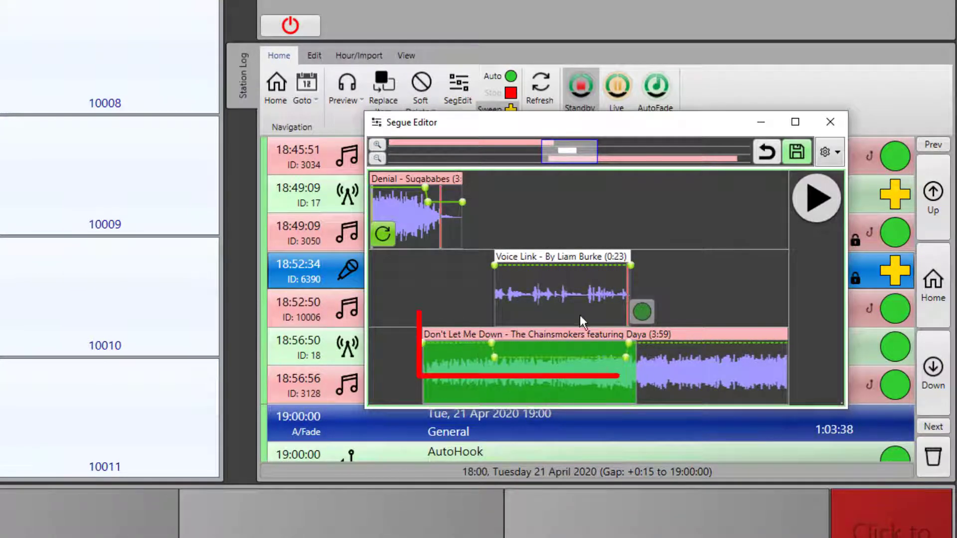
mouse_move(579, 316)
left_mouse_down()
mouse_move(555, 292)
mouse_move(525, 294)
mouse_move(580, 288)
mouse_move(571, 288)
left_mouse_up()
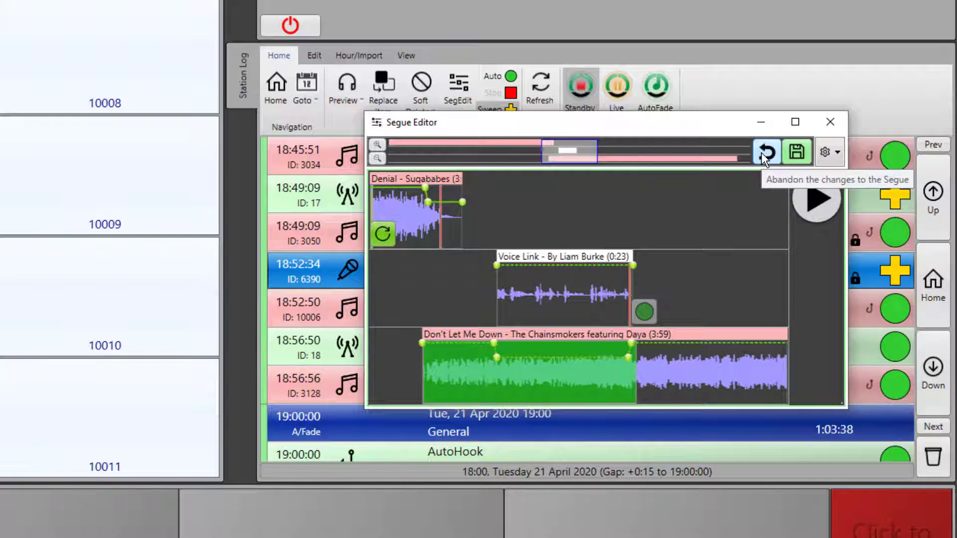
left_click(798, 153)
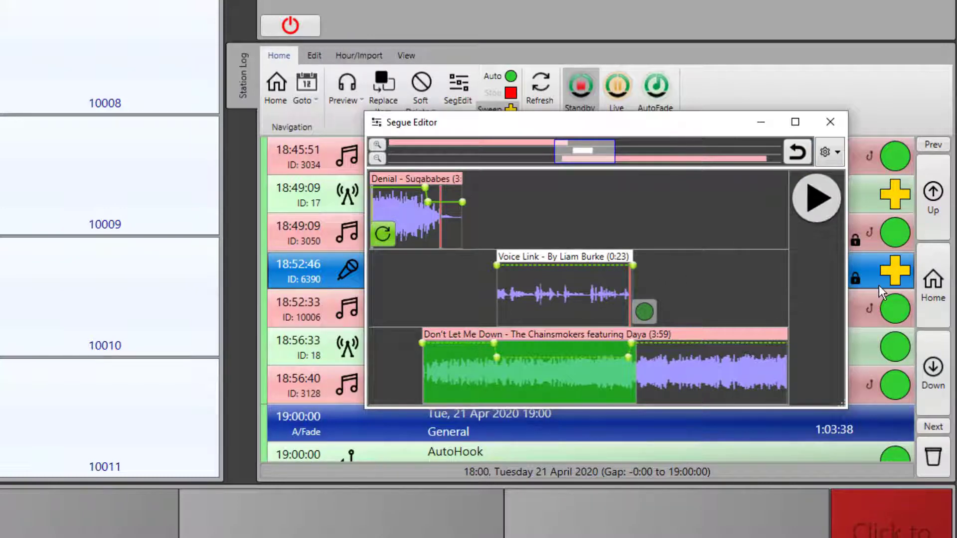
- Look through the segues of the following log items as far as Just Want You To Know and close the Segue Editor
scroll(878, 285, "down", 3)
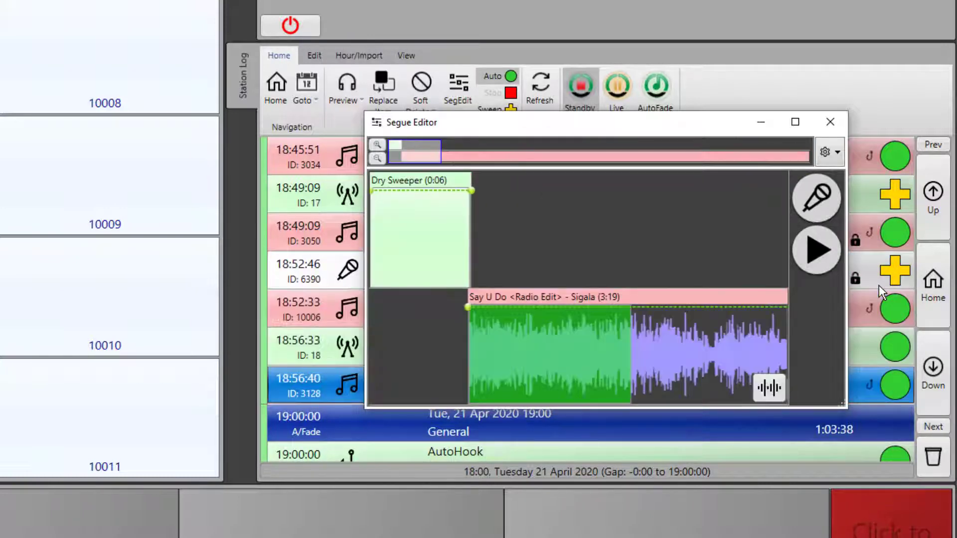
scroll(879, 285, "down", 3)
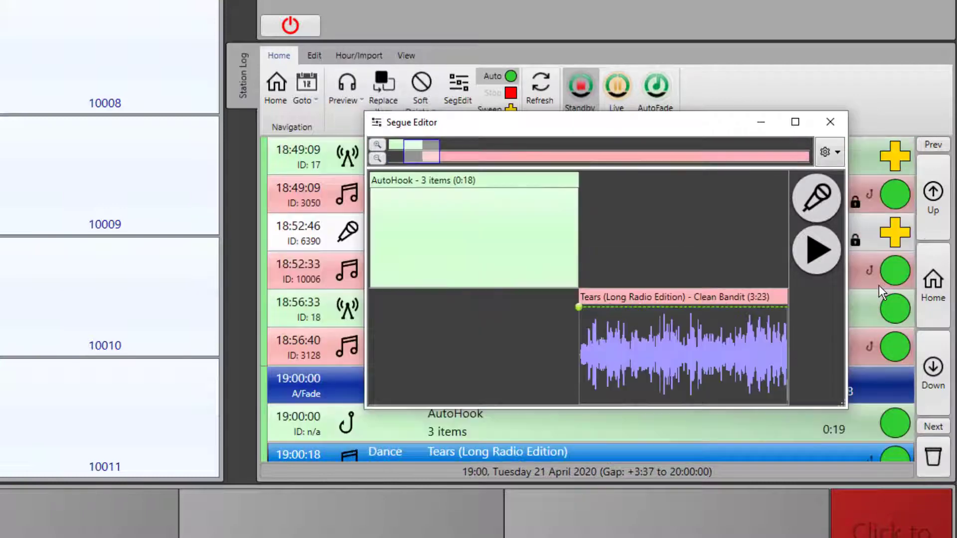
scroll(878, 285, "down", 1)
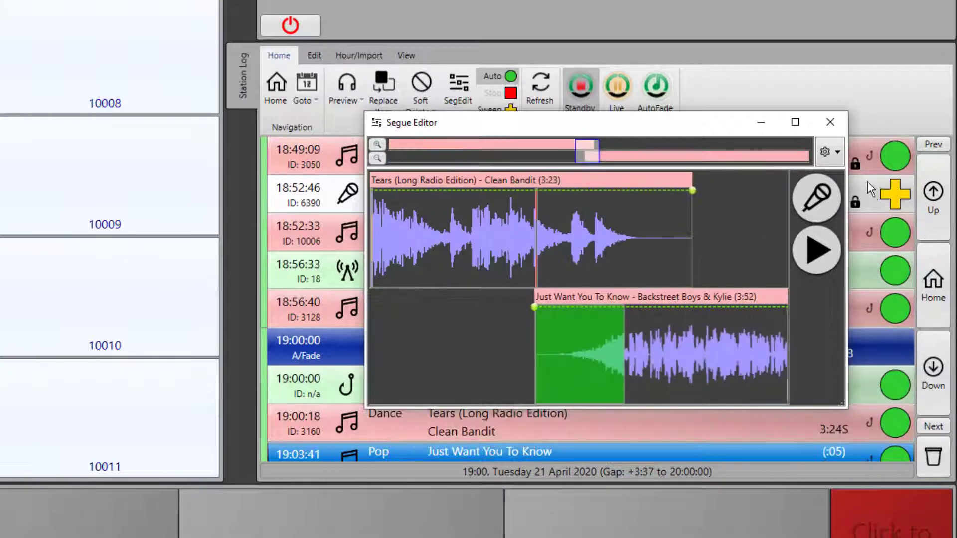
left_click(830, 122)
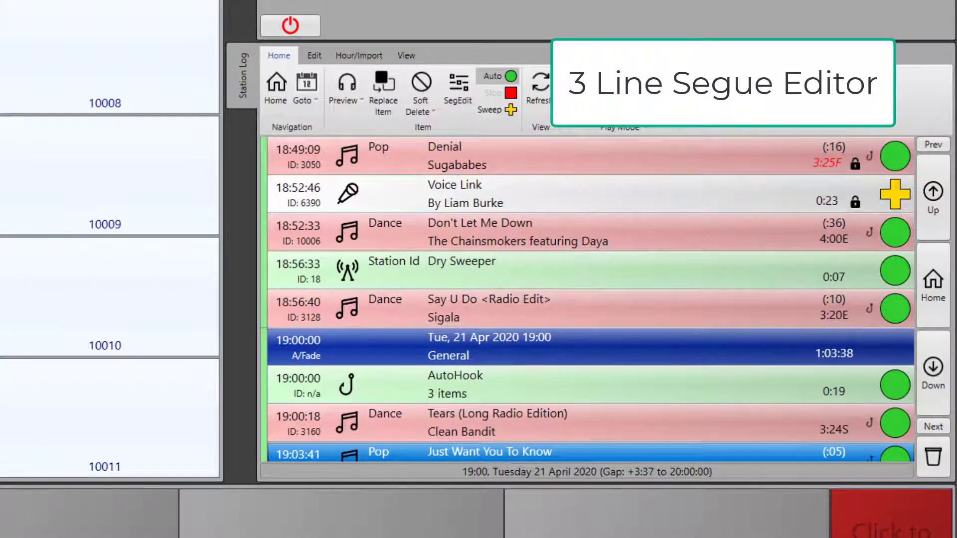
- Open the segue for Dry Sweeper 1, move the sweeper slightly later and start One Word slightly earlier
scroll(515, 301, "down", 3)
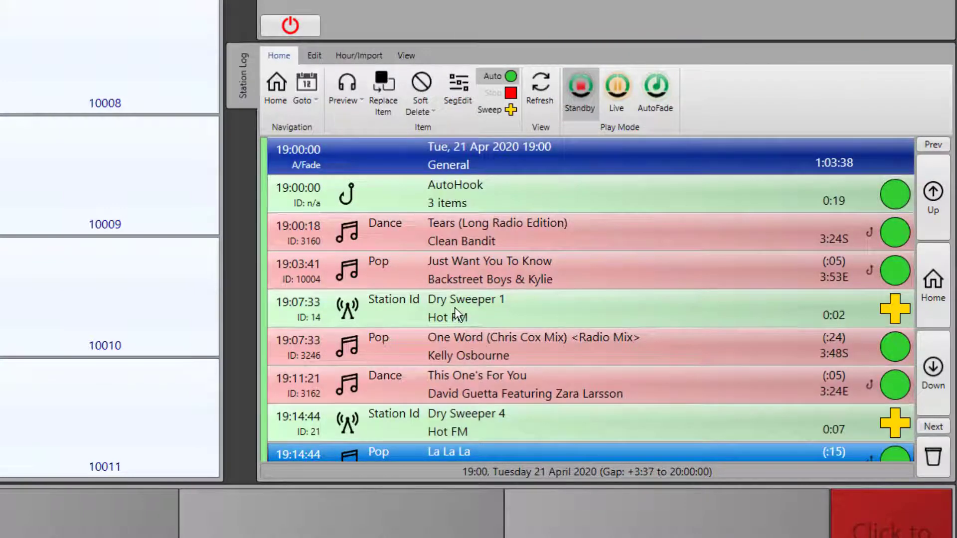
left_click(444, 303)
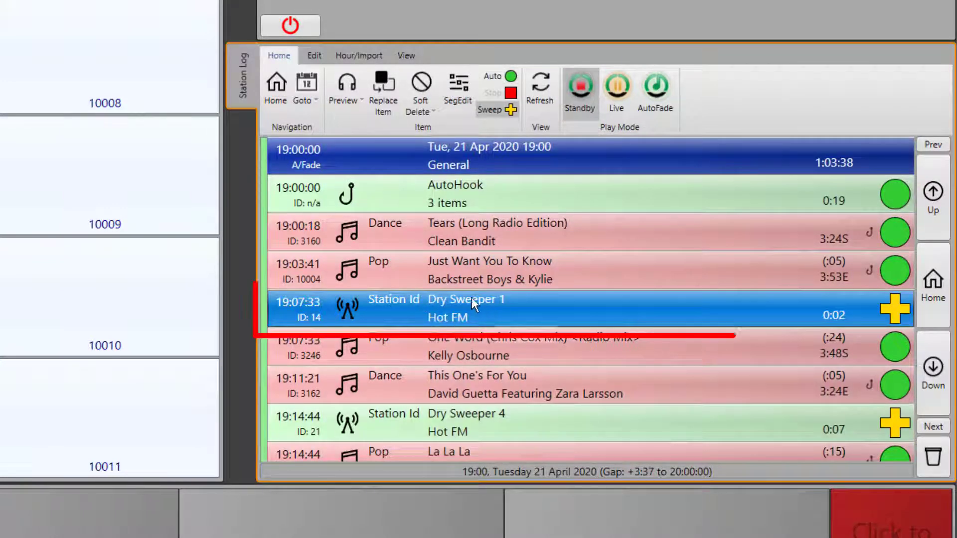
double_click(549, 308)
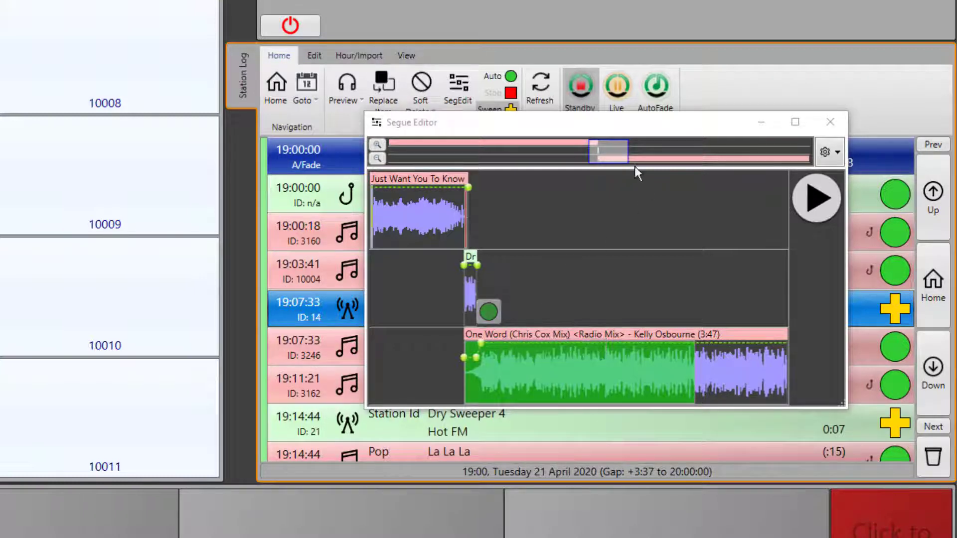
left_click(379, 145)
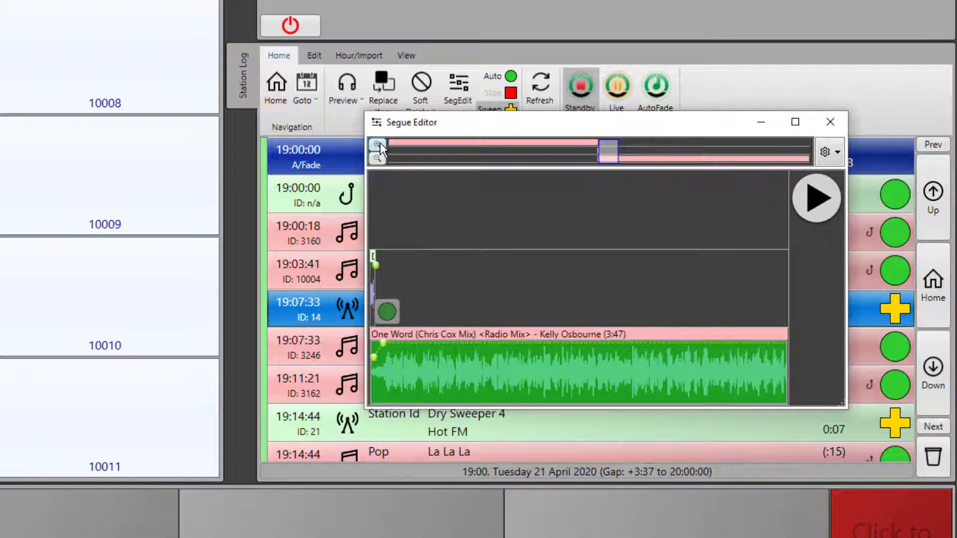
left_click_drag(602, 151, 595, 152)
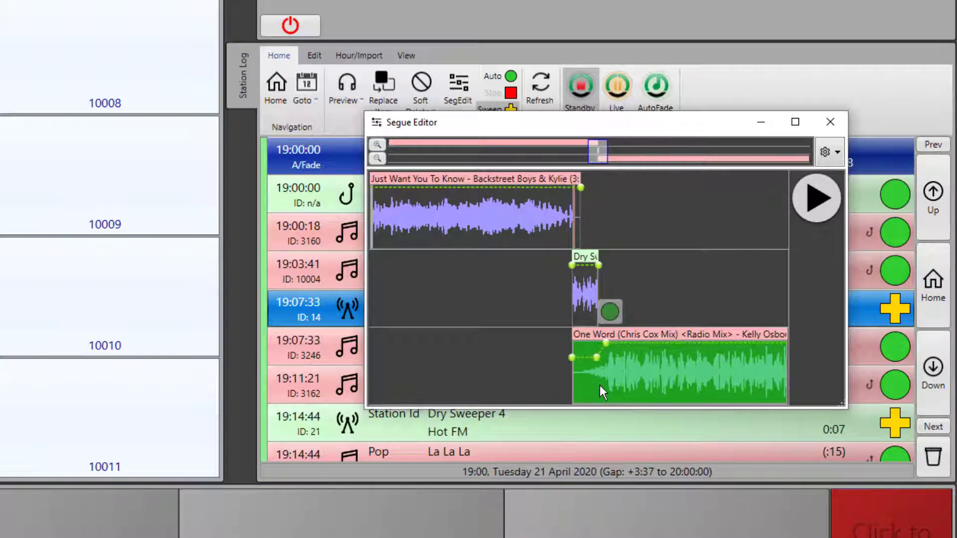
left_click_drag(590, 282, 609, 285)
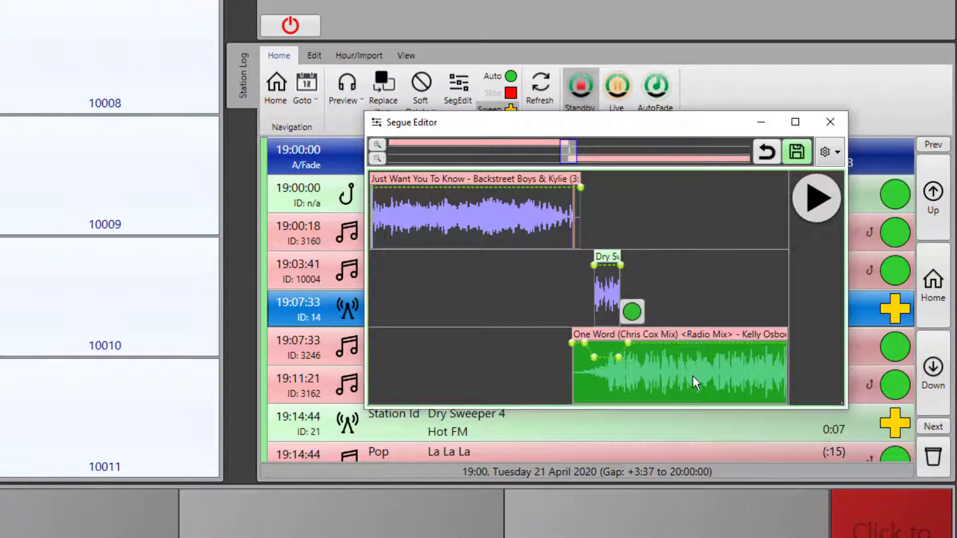
left_click_drag(695, 384, 686, 385)
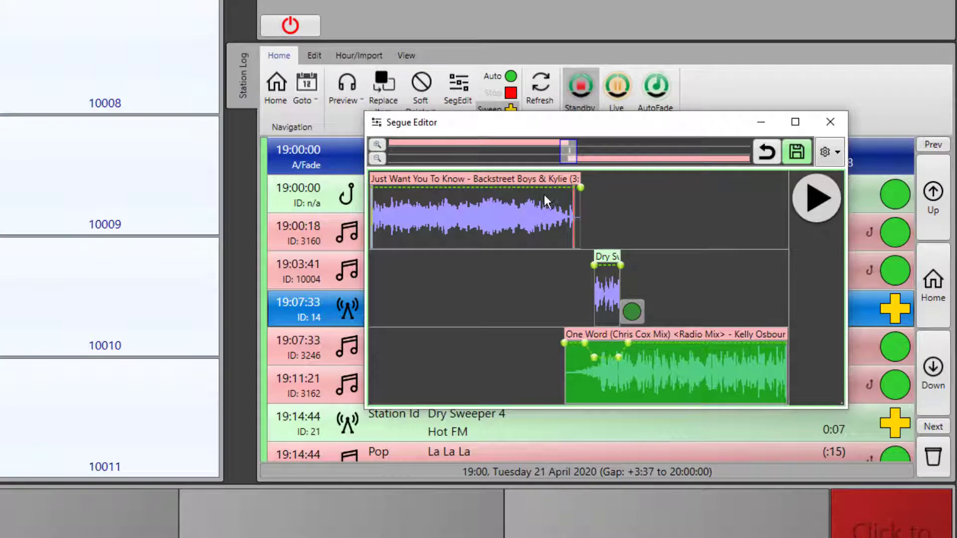
- Add volume points to fade out Just Want You To Know and to the volume line of One Word, and save the segue
left_click_drag(516, 193, 509, 187)
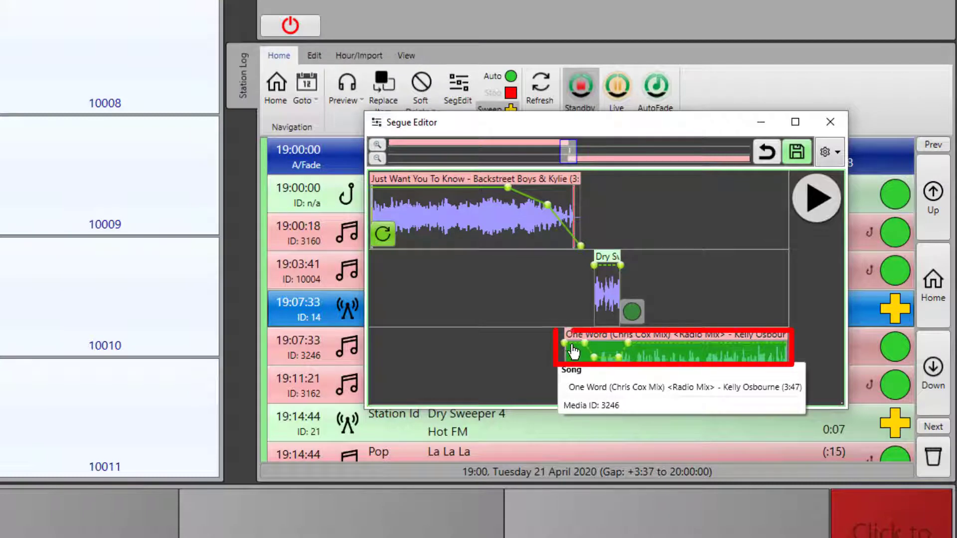
left_click(659, 350)
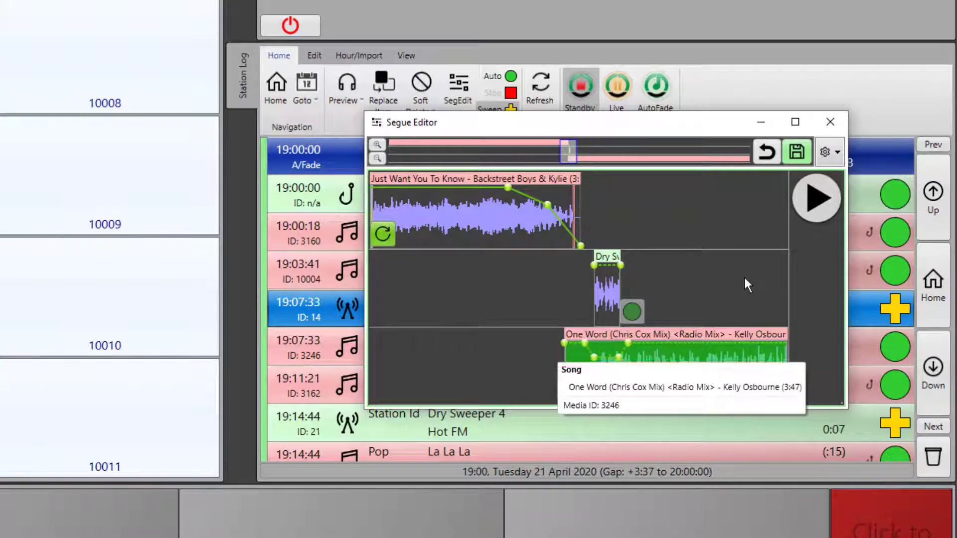
left_click(670, 344)
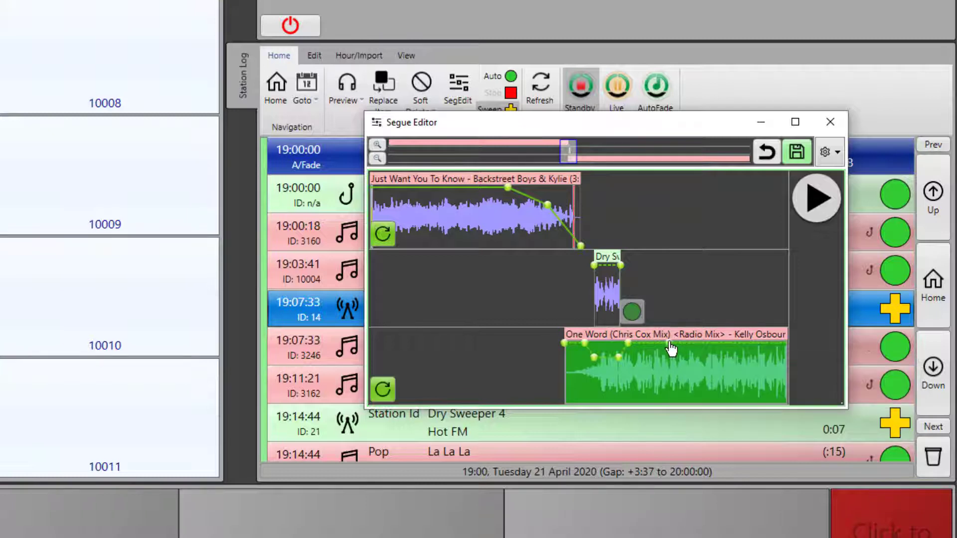
left_click(707, 344)
left_click(798, 151)
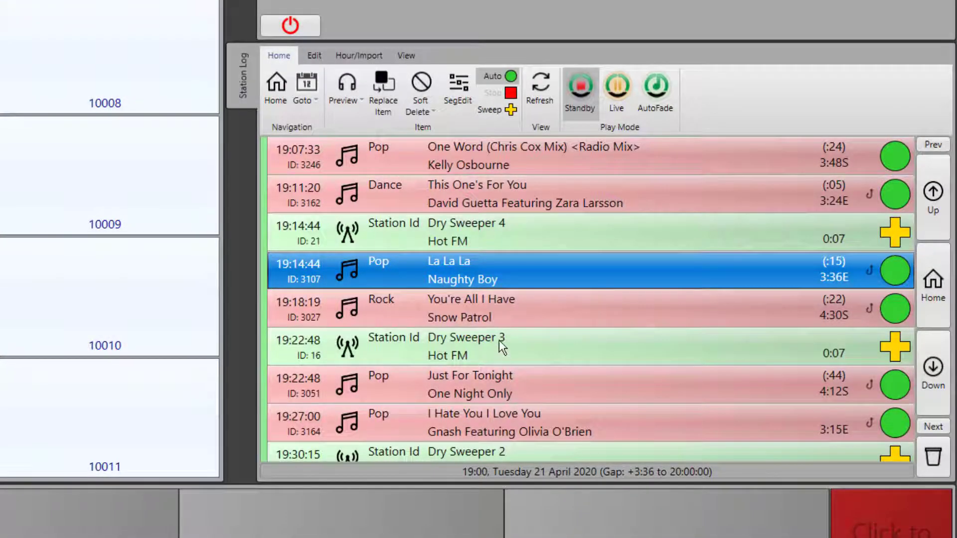
- Open the segue for Dry Sweeper 3, switch the sweeper's ending to Auto and set it back to Sweep
left_click(477, 317)
left_click(460, 337)
double_click(445, 338)
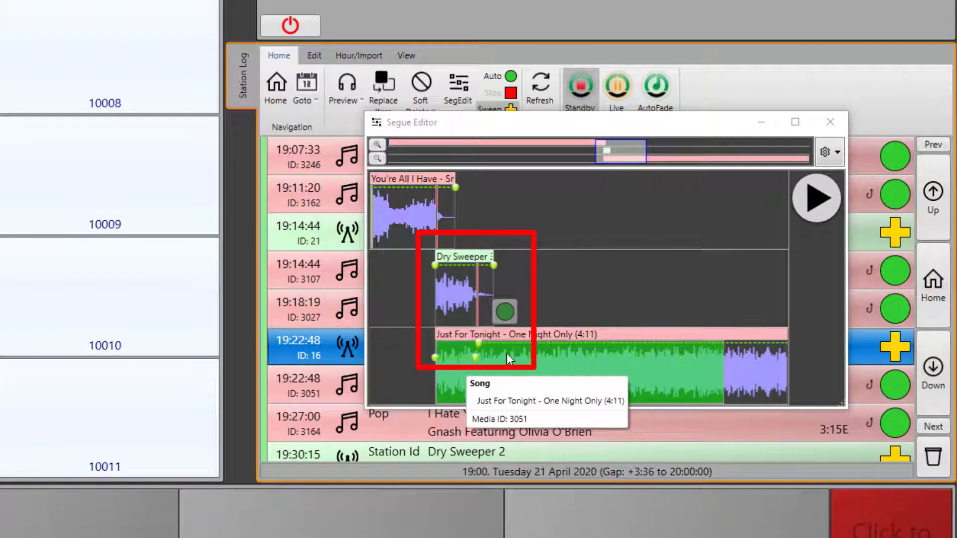
left_click(502, 313)
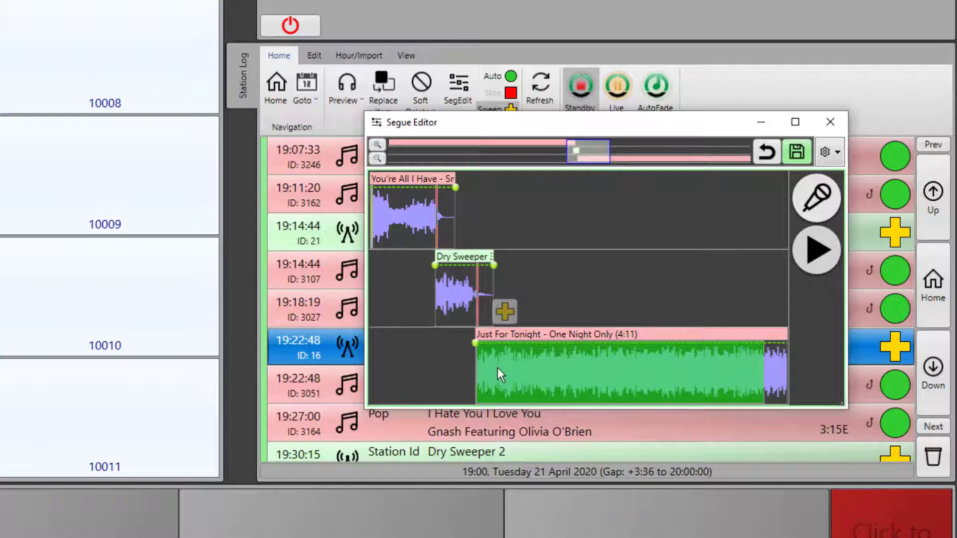
left_click(509, 314)
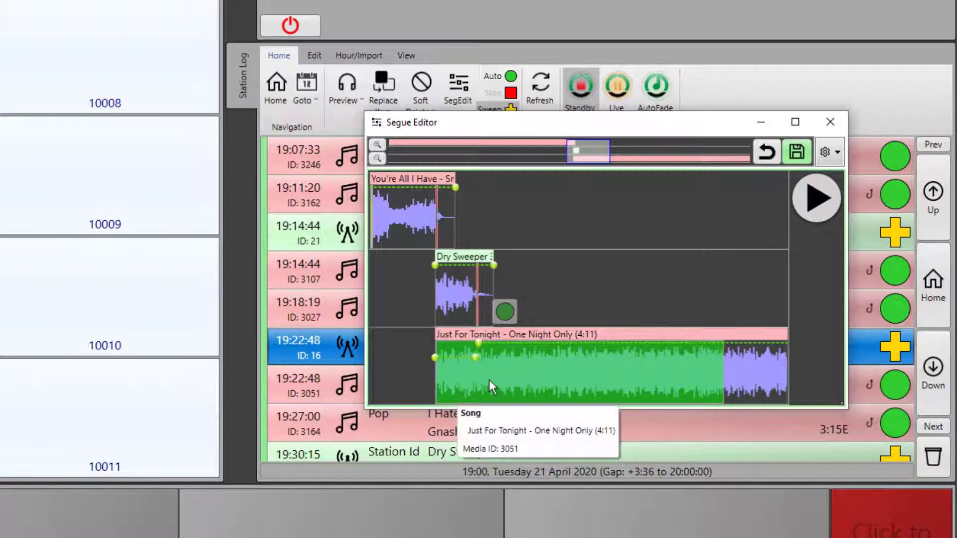
- Try extra volume points on Just For Tonight and You're All I Have, reset both tracks' volume levels, and save the segue
left_click(547, 354)
left_click_drag(641, 354, 658, 343)
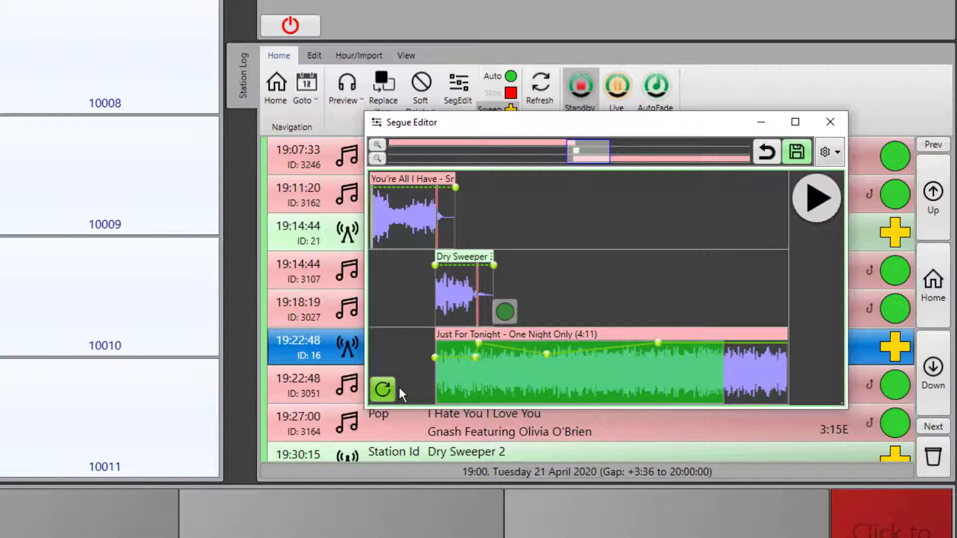
left_click(385, 195)
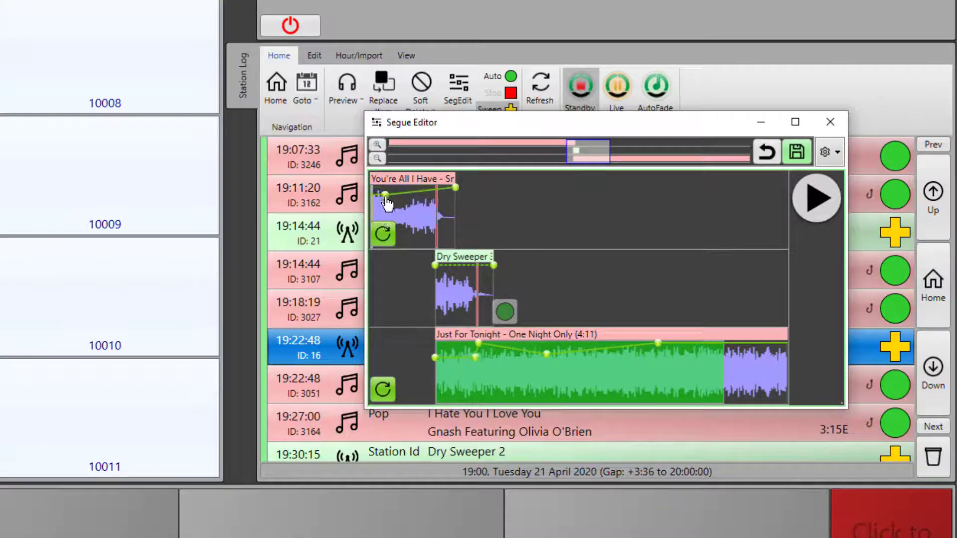
left_click(382, 234)
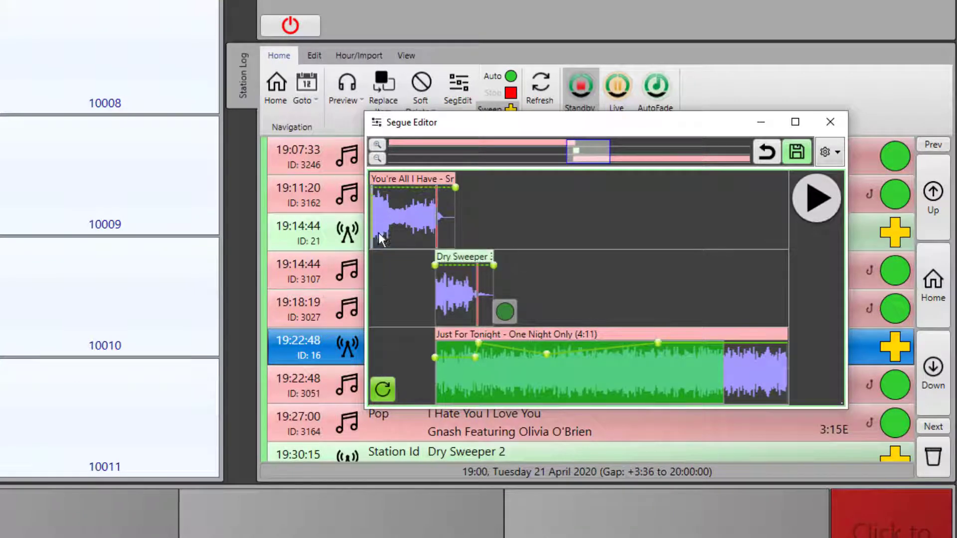
left_click(385, 392)
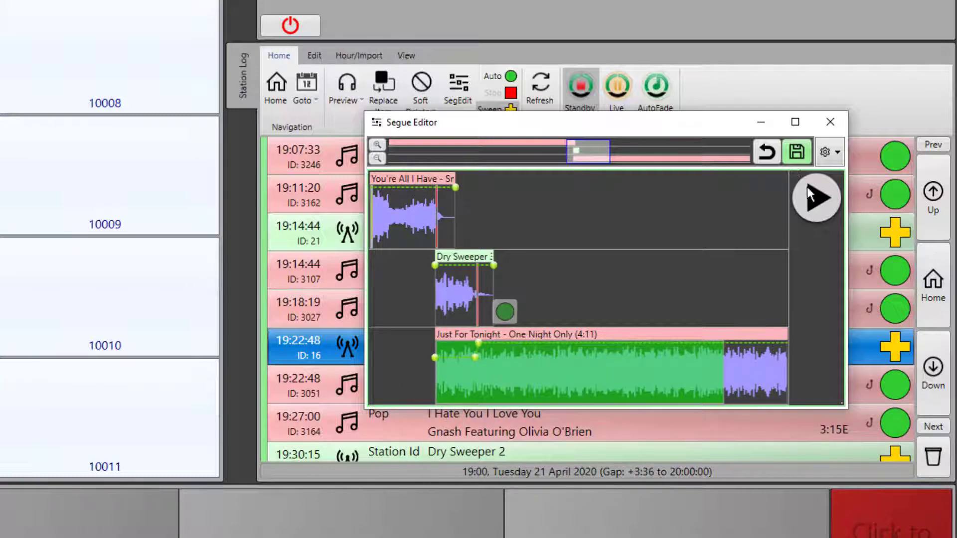
left_click(793, 160)
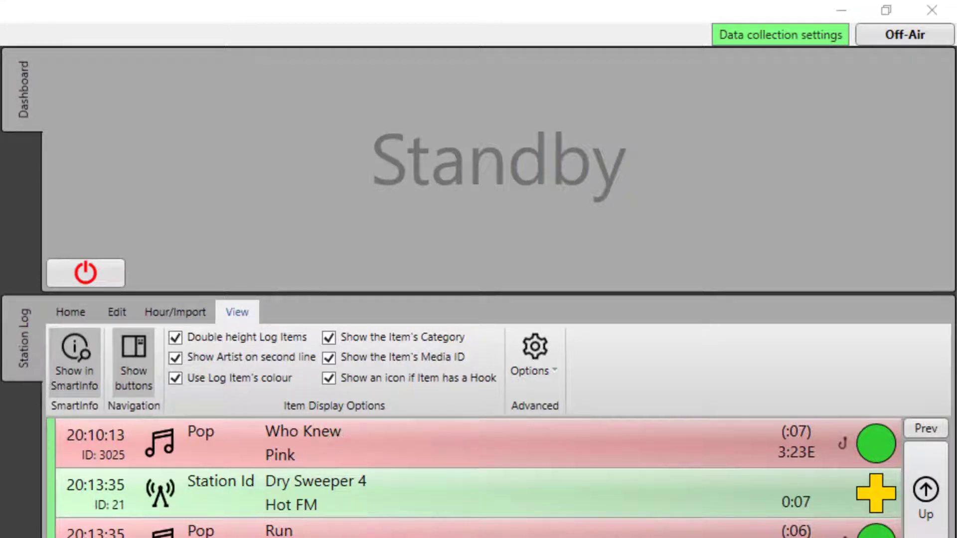
- Try to add Caught In The Middle to the station log and to move Missing You higher while the station is Off-Air
scroll(478, 478, "down", 2)
left_click(478, 493)
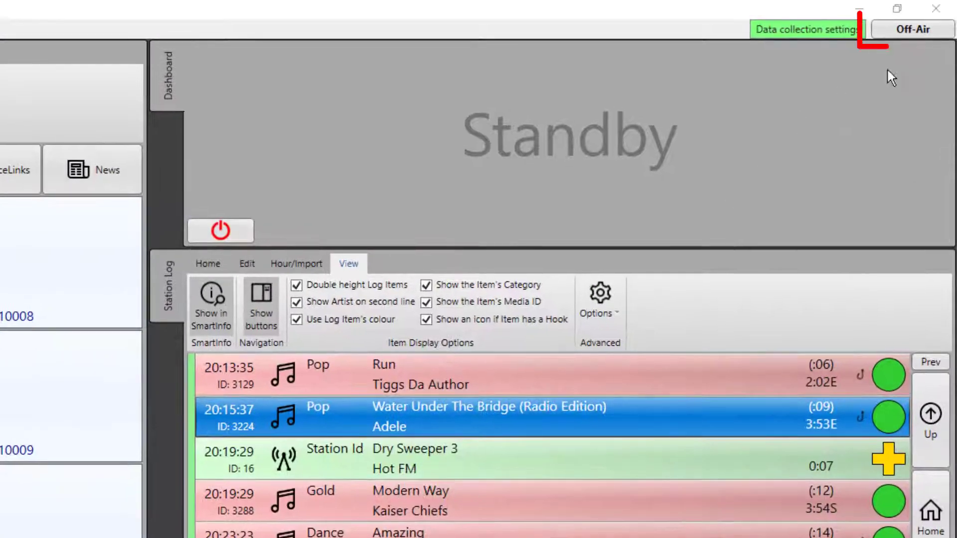
mouse_move(915, 40)
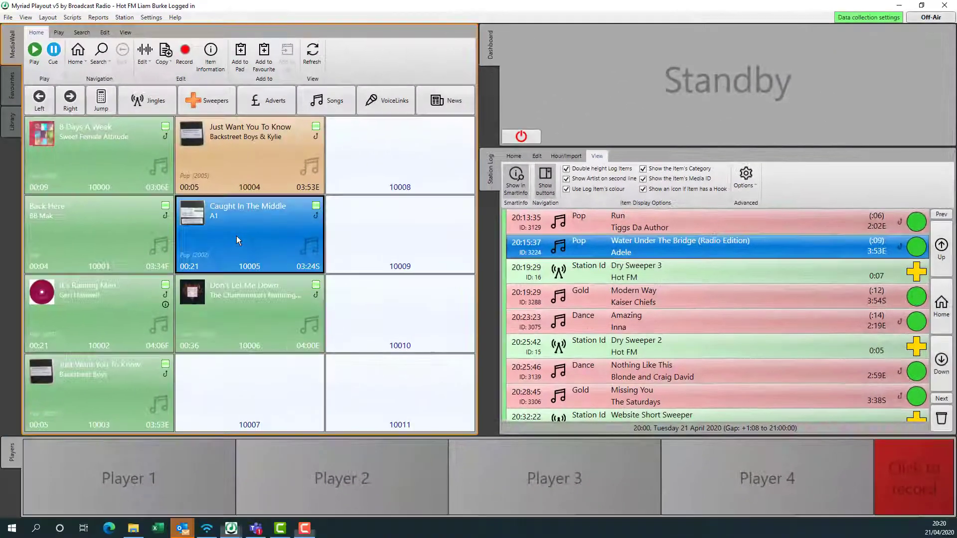
mouse_move(236, 236)
left_mouse_down()
mouse_move(269, 267)
mouse_move(589, 309)
mouse_move(596, 322)
mouse_move(620, 315)
mouse_move(623, 326)
mouse_move(614, 321)
left_mouse_up()
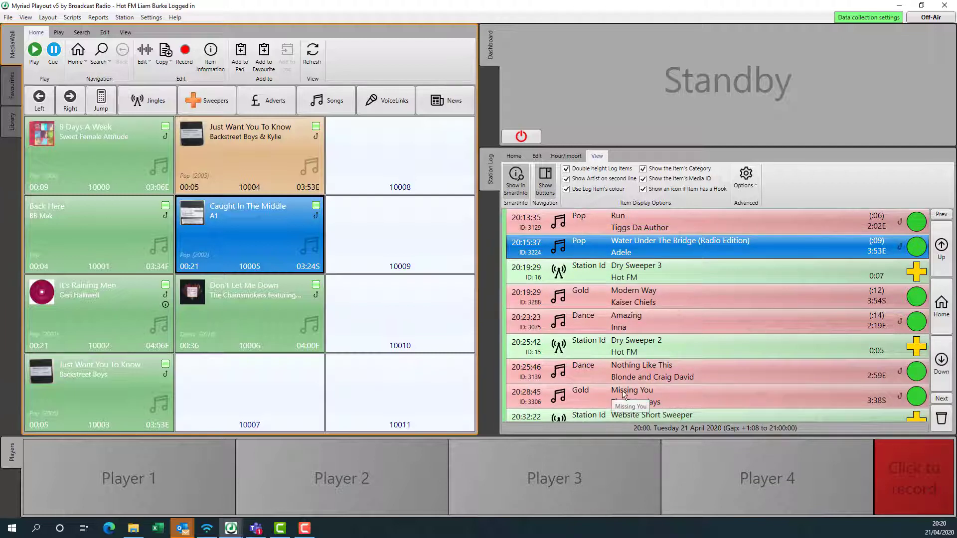
left_click_drag(621, 396, 579, 290)
left_click_drag(572, 308, 571, 308)
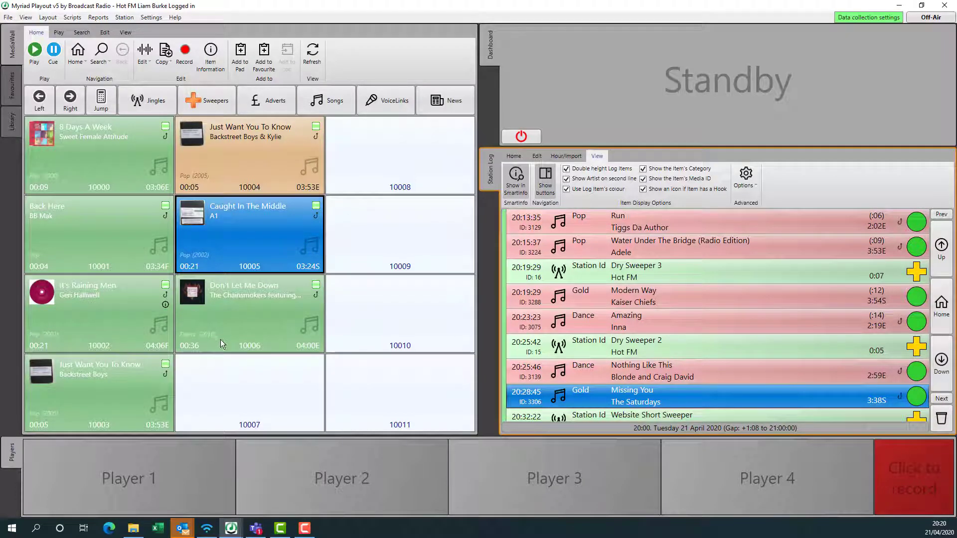
- With the station switched to On-Air, move Modern Way directly above Missing You and add Don't Let Me Down above Dry Sweeper 2
mouse_move(929, 19)
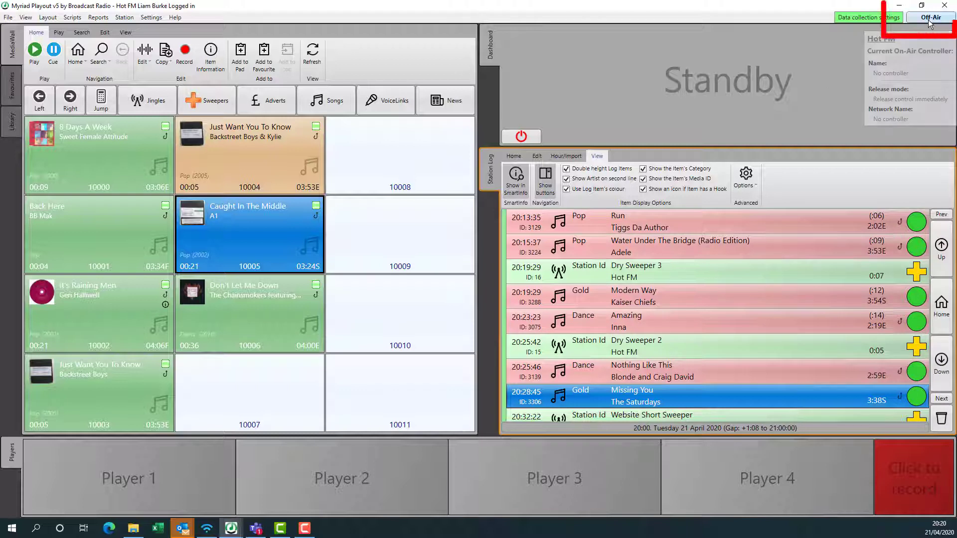
left_click(928, 19)
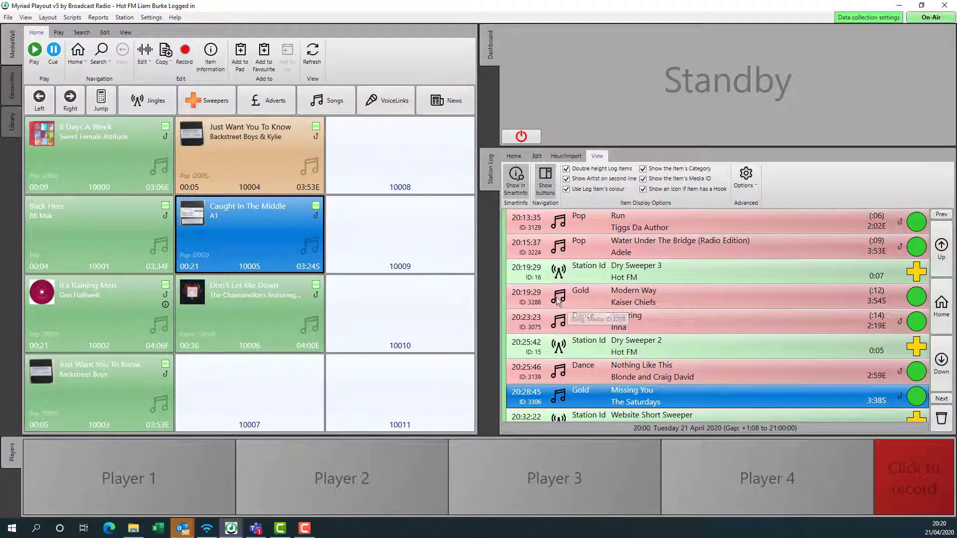
left_click_drag(621, 298, 621, 394)
left_click_drag(238, 299, 561, 306)
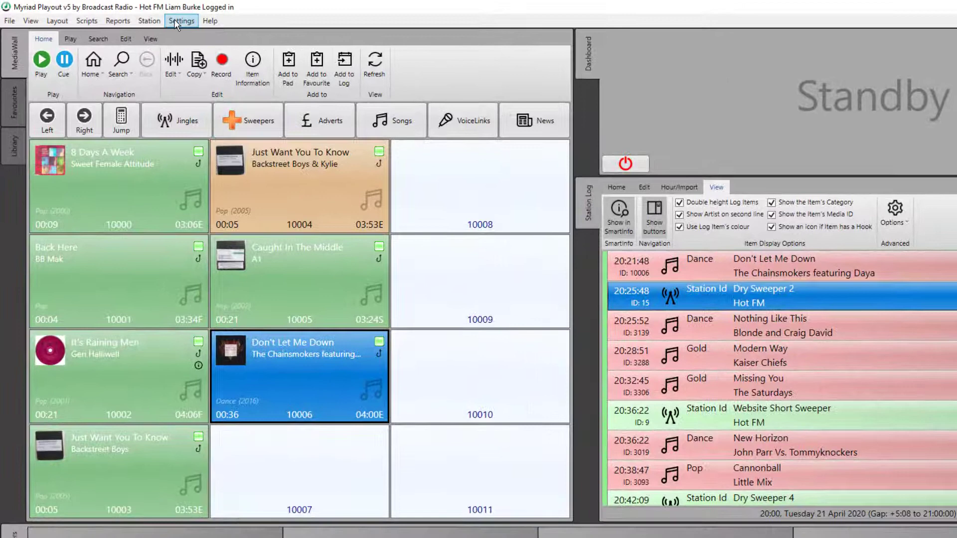
- Open the logged-in user's contact record in the directory and show its security settings
left_click(148, 16)
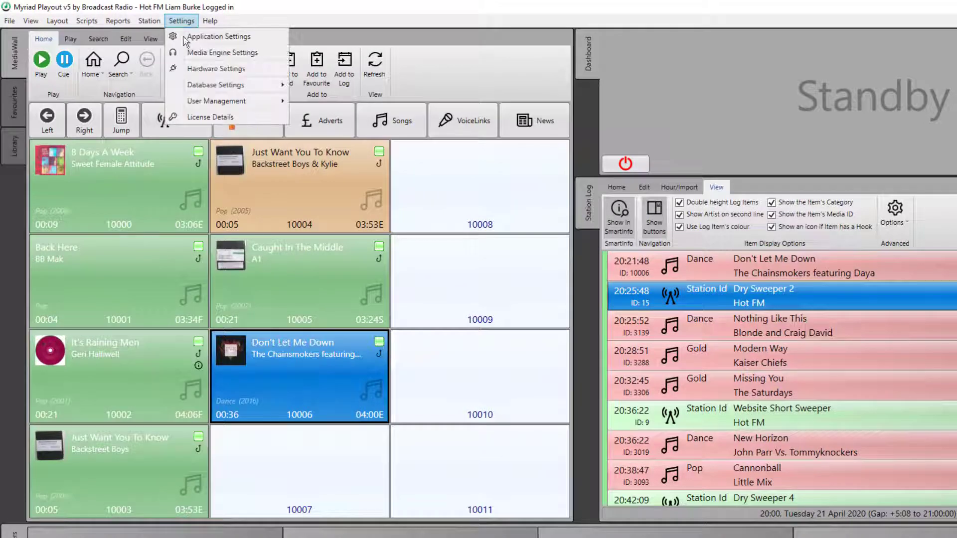
mouse_move(233, 102)
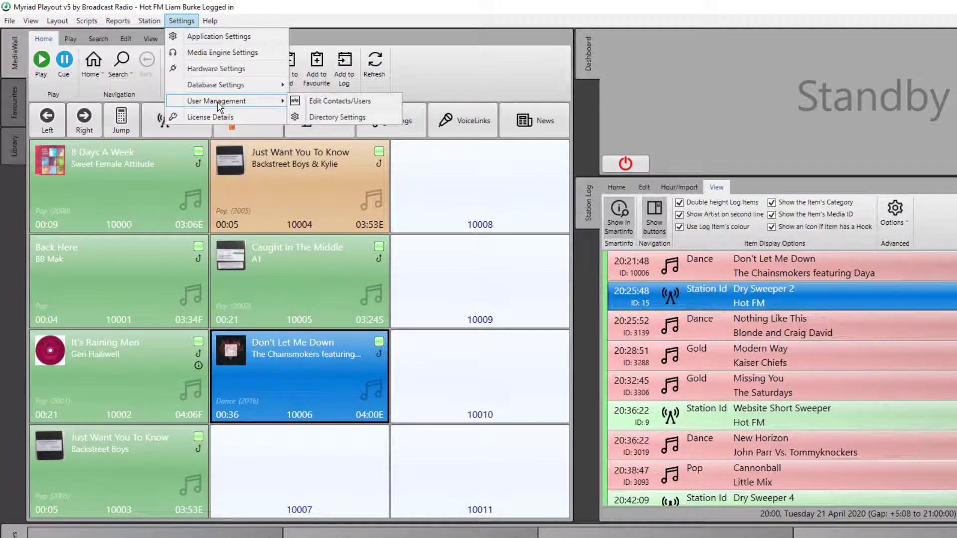
left_click(320, 102)
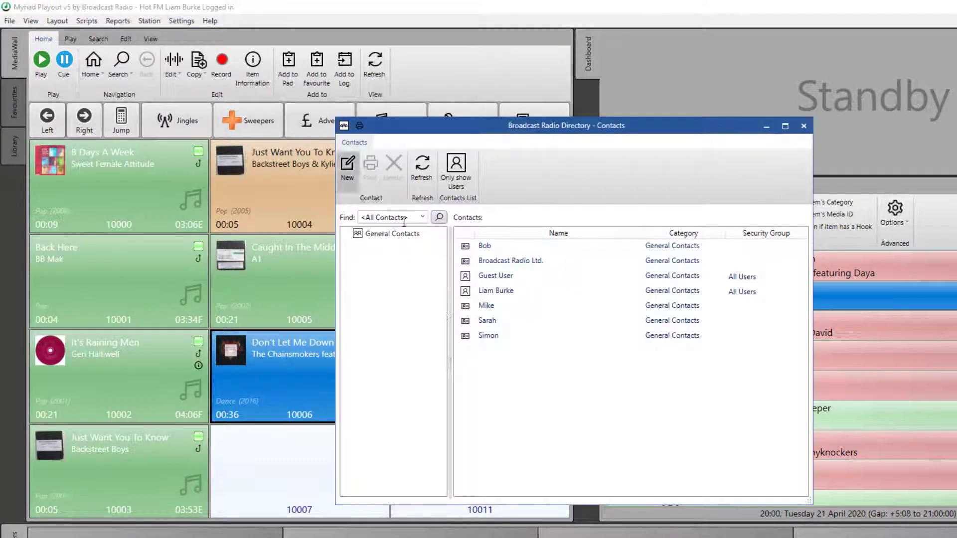
double_click(503, 296)
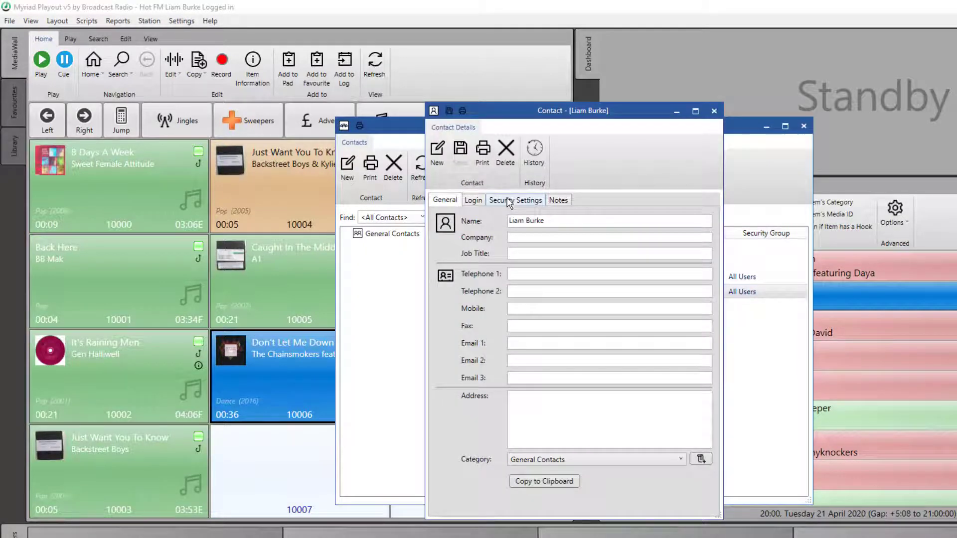
left_click(512, 201)
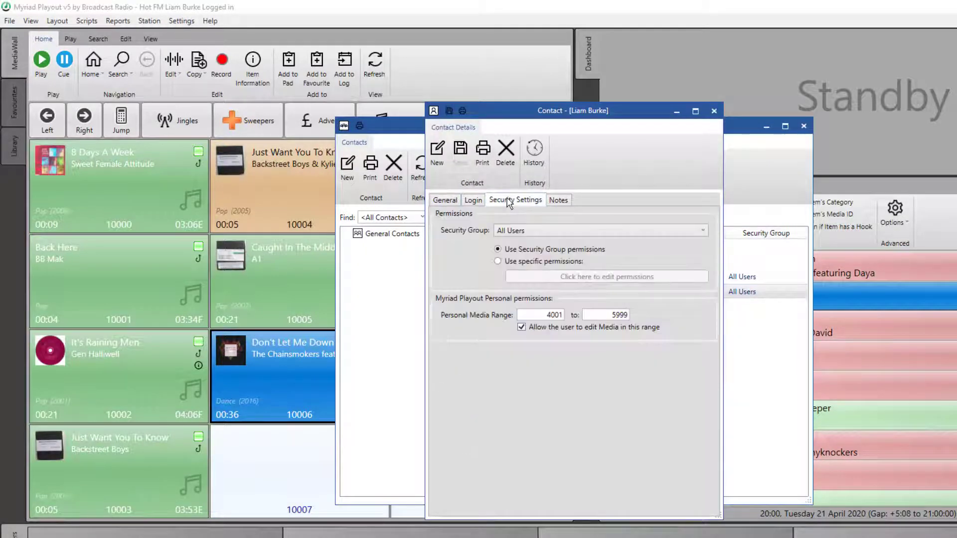
- Give the user specific permissions with "Can edit the 'On-Air' hour anywhere" enabled, and save and close the contact
left_click(510, 262)
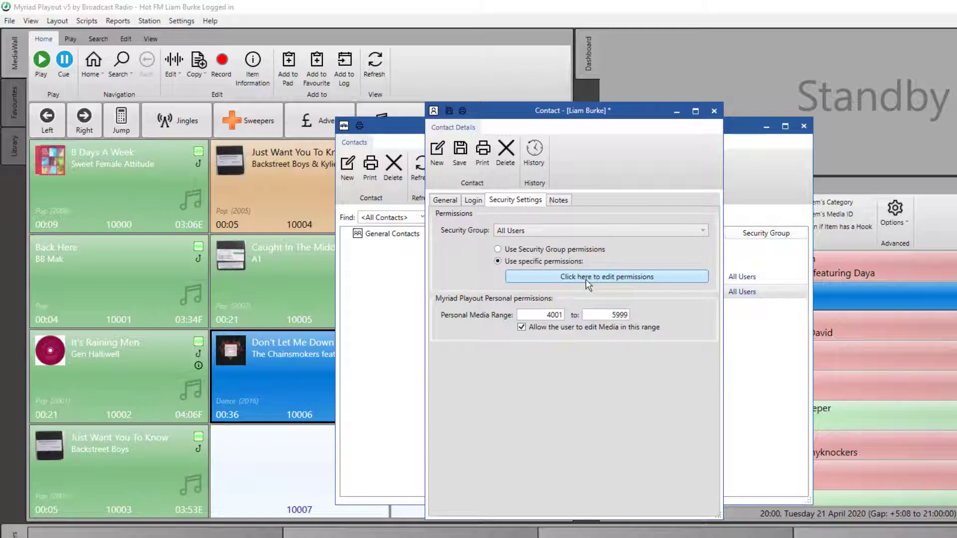
left_click(562, 282)
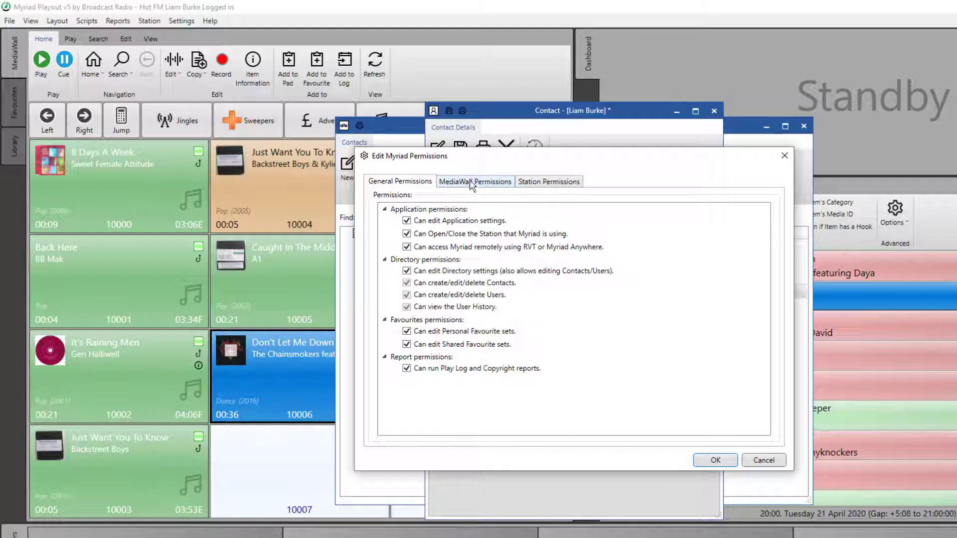
left_click(529, 185)
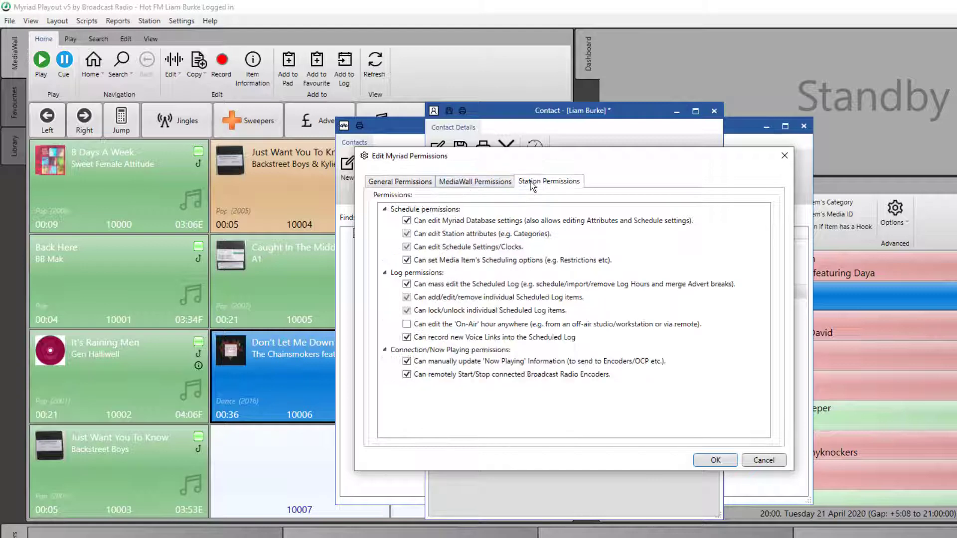
left_click(406, 324)
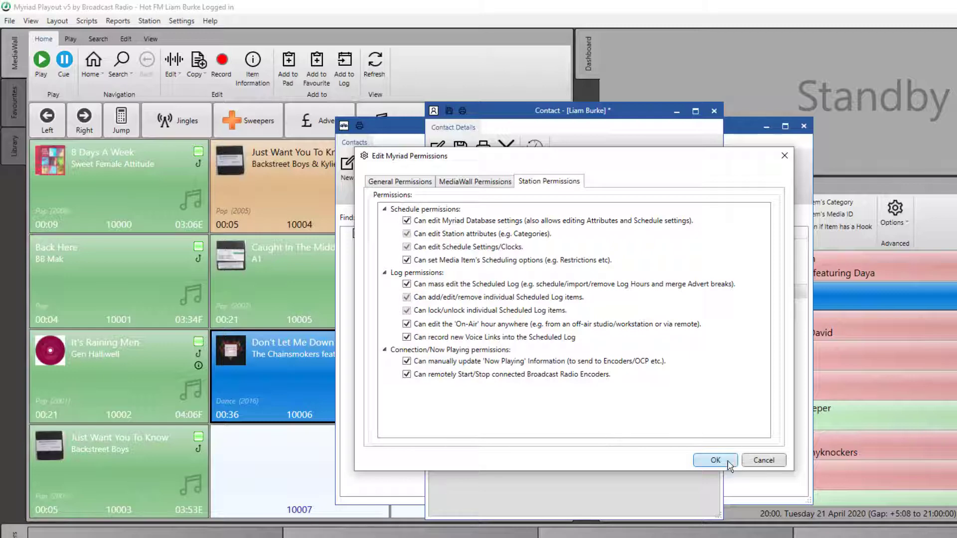
left_click(710, 461)
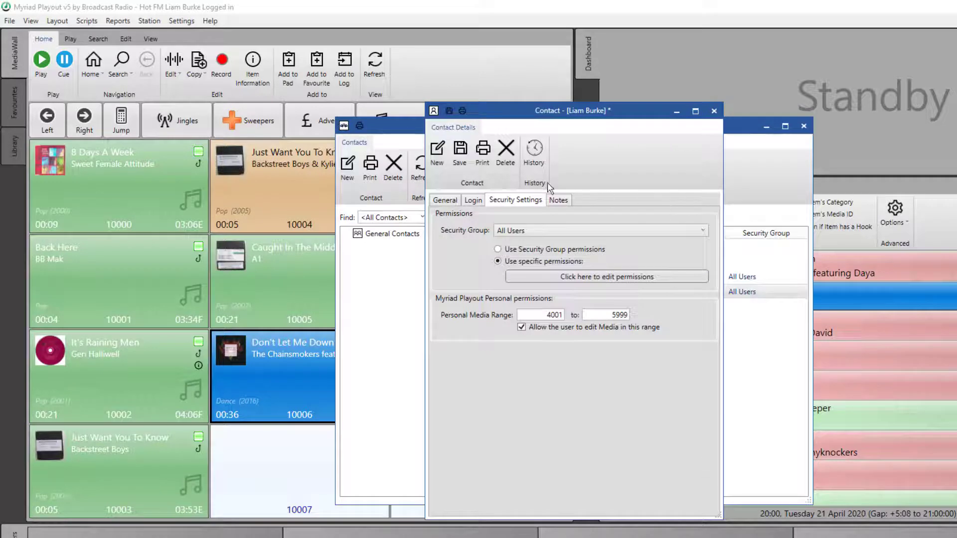
left_click(459, 155)
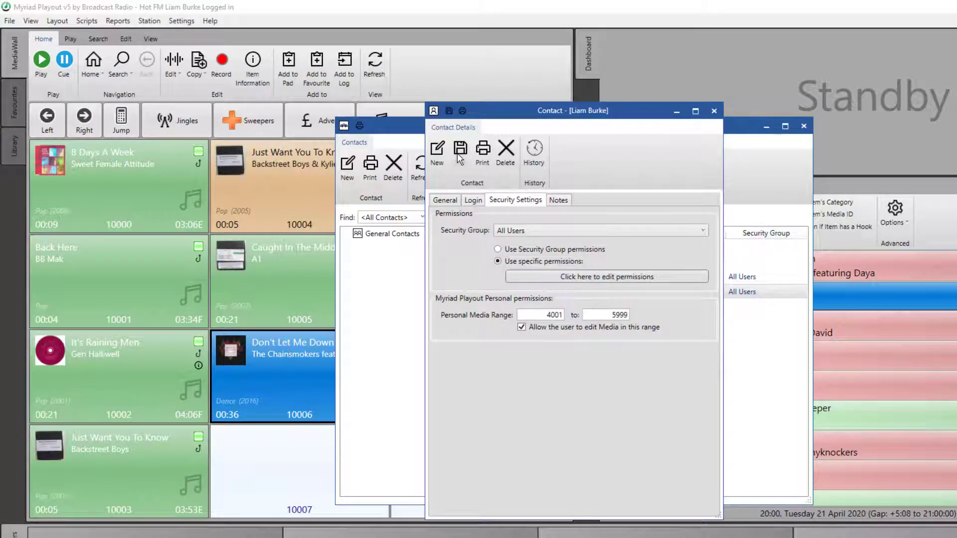
left_click(714, 114)
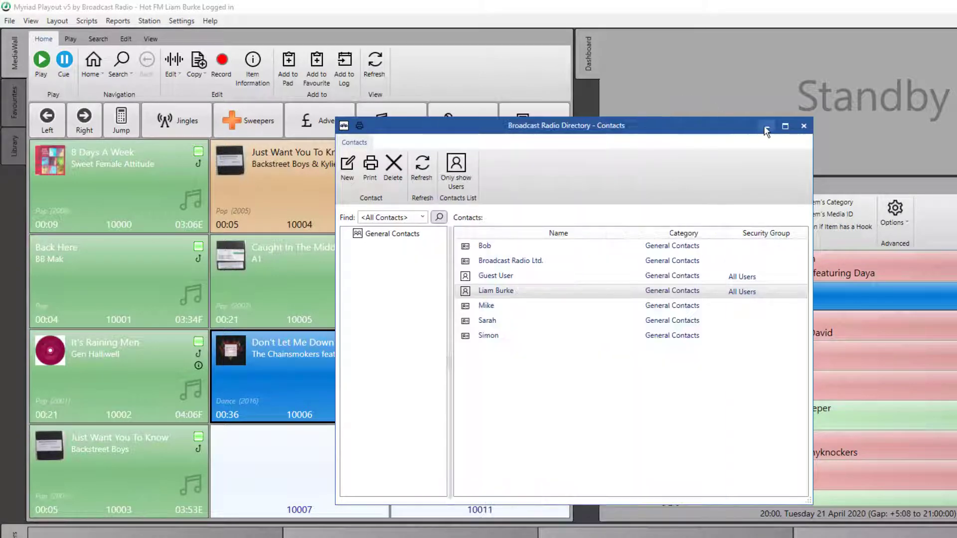
left_click(801, 126)
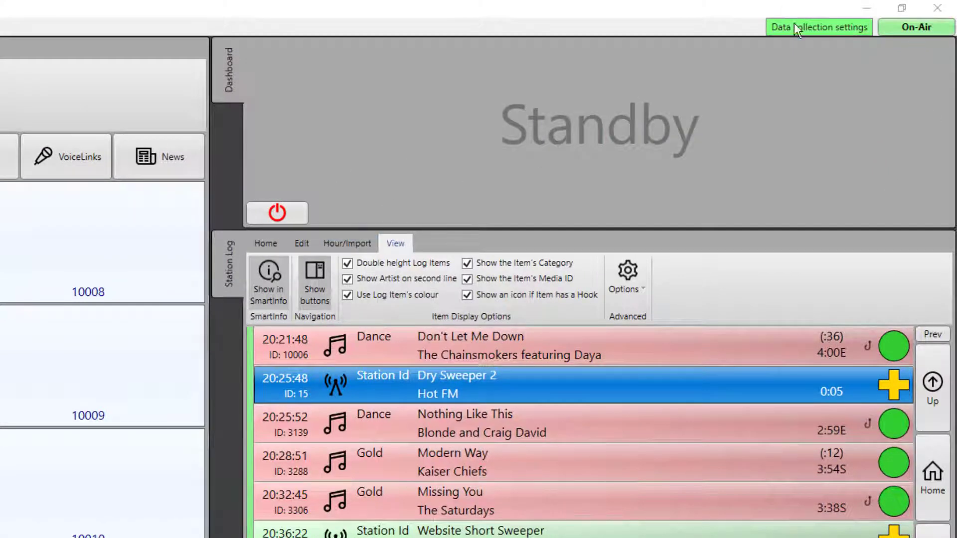
- Switch the automatic collection of anonymous usage data to No and back to Yes, and confirm the setting
left_click(825, 27)
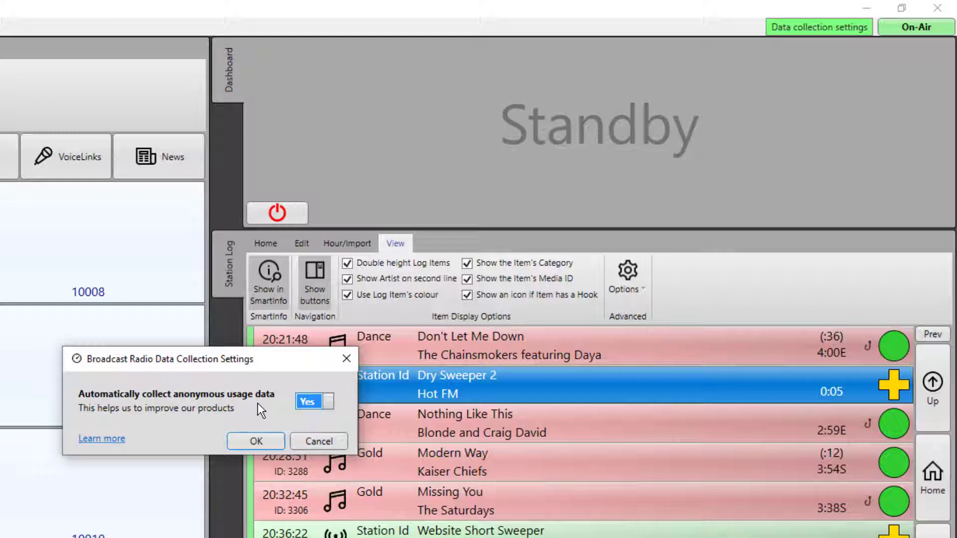
left_click(306, 398)
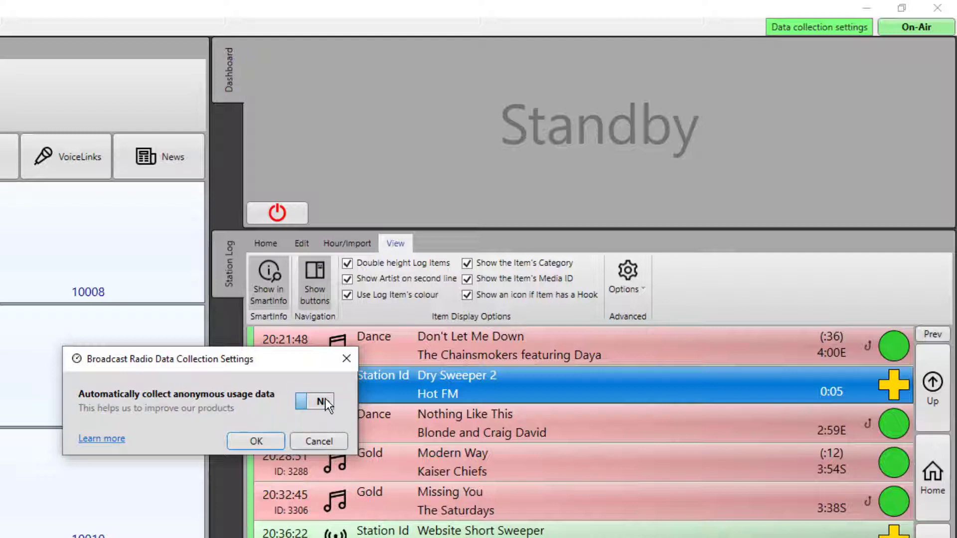
left_click(325, 399)
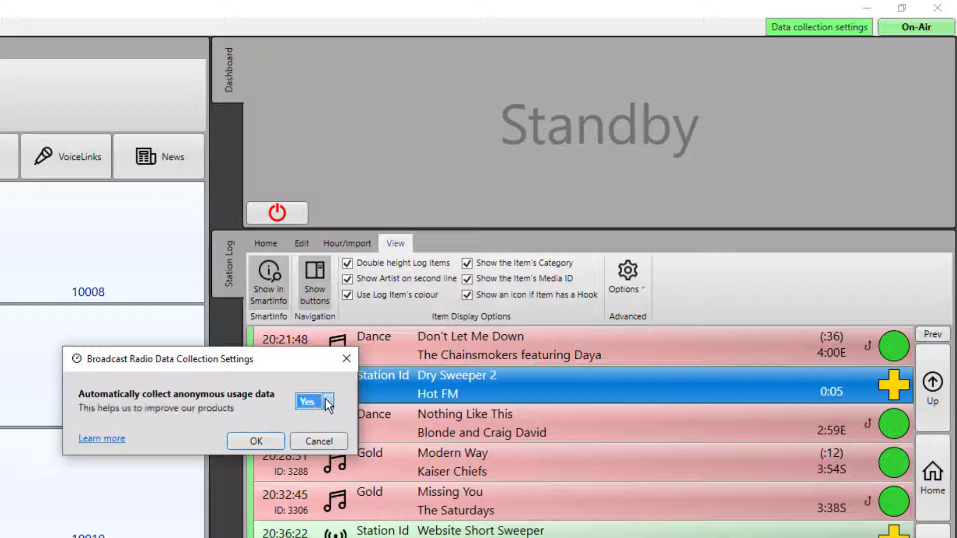
left_click(261, 443)
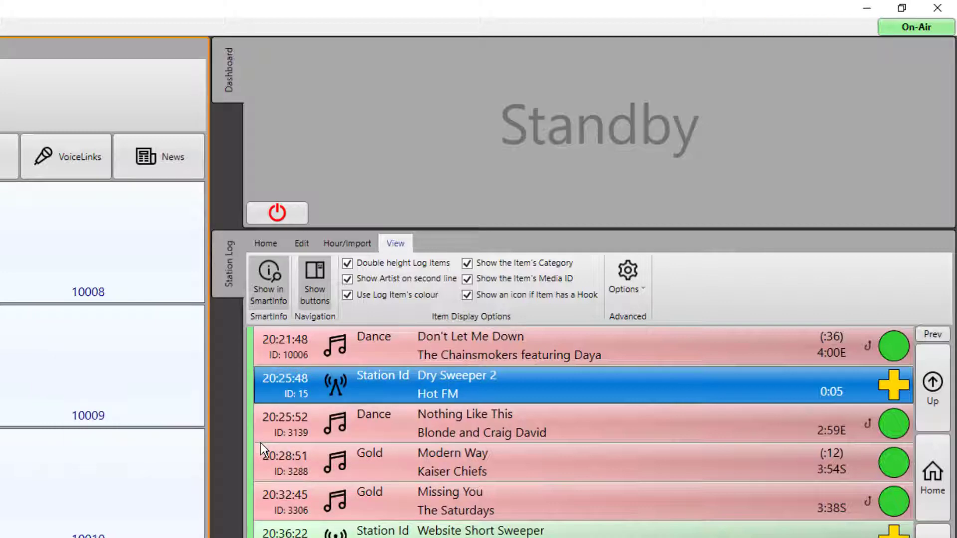
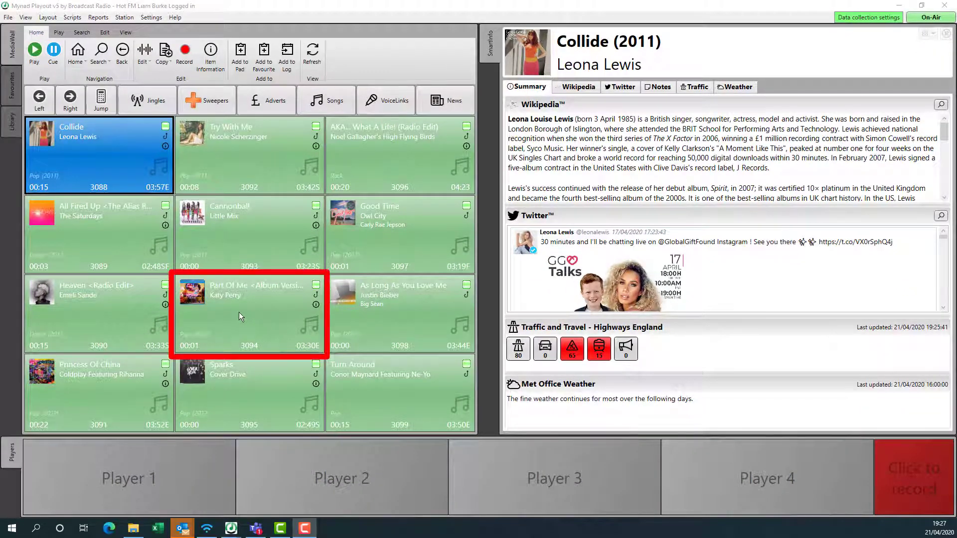
- Show SmartInfo for Part Of Me by Katy Perry and look through its summary and the full Wikipedia article
left_click(234, 302)
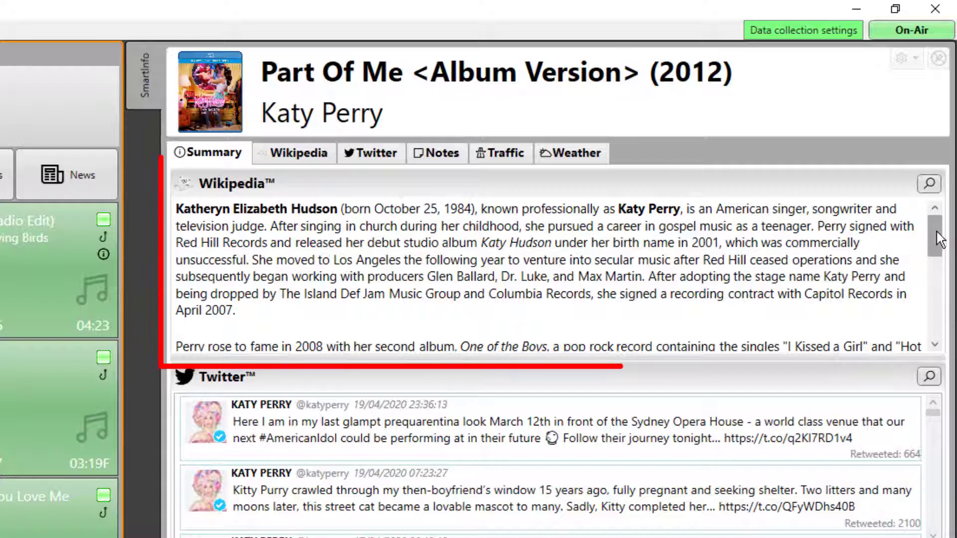
mouse_move(938, 232)
left_mouse_down()
mouse_move(937, 340)
mouse_move(940, 232)
left_mouse_up()
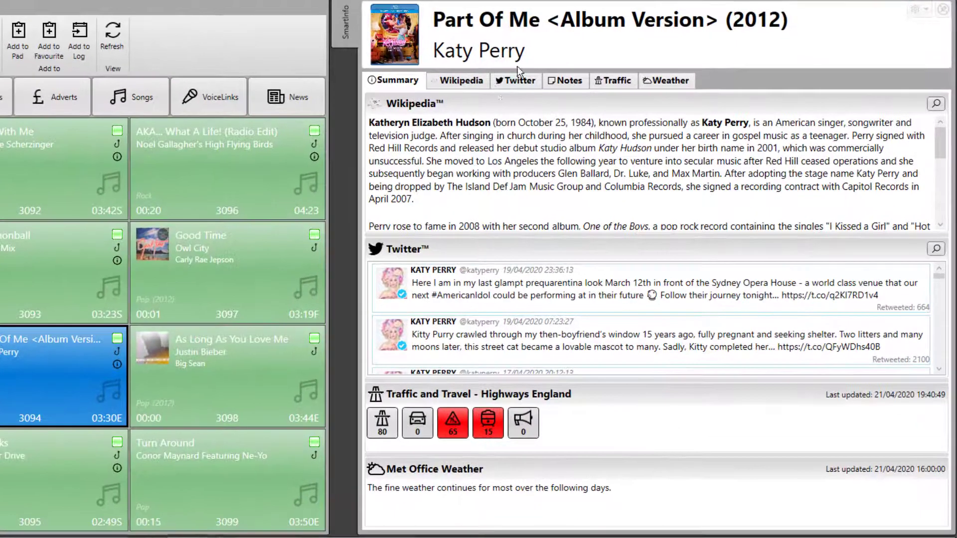
left_click(465, 80)
scroll(674, 236, "down", 3)
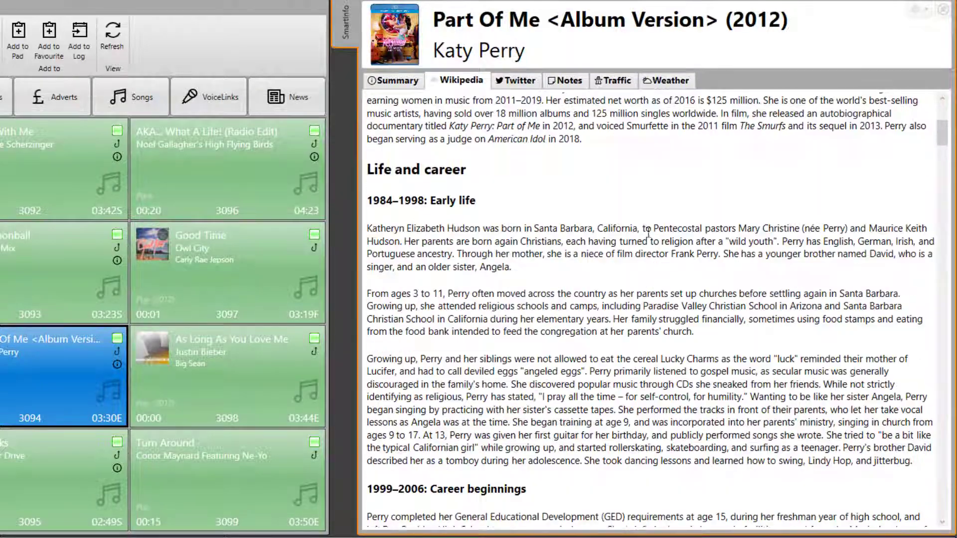
scroll(674, 237, "up", 4)
scroll(674, 237, "up", 1)
- Look through the SmartInfo Twitter feed, notes, traffic reports and weather forecast, and return to the summary
left_click(517, 82)
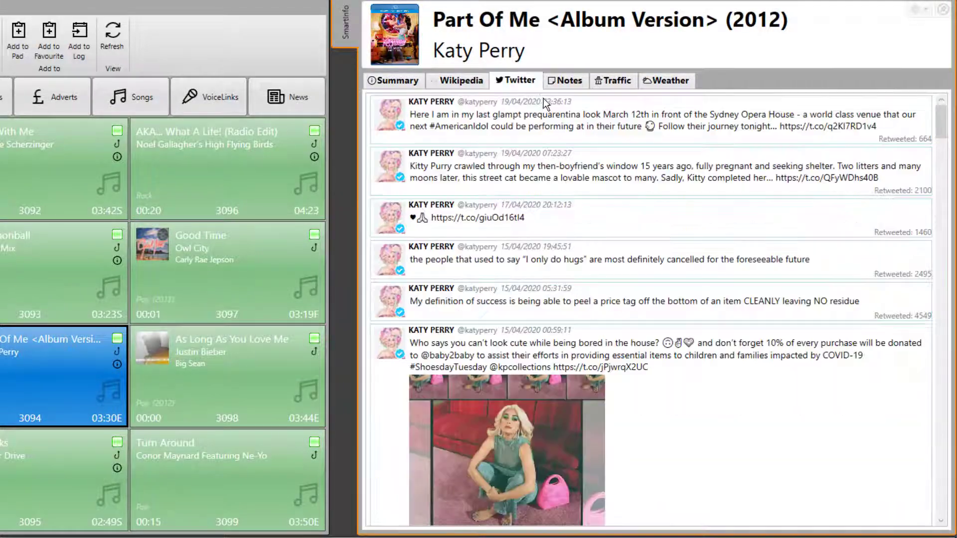
scroll(722, 257, "down", 8)
scroll(720, 260, "up", 3)
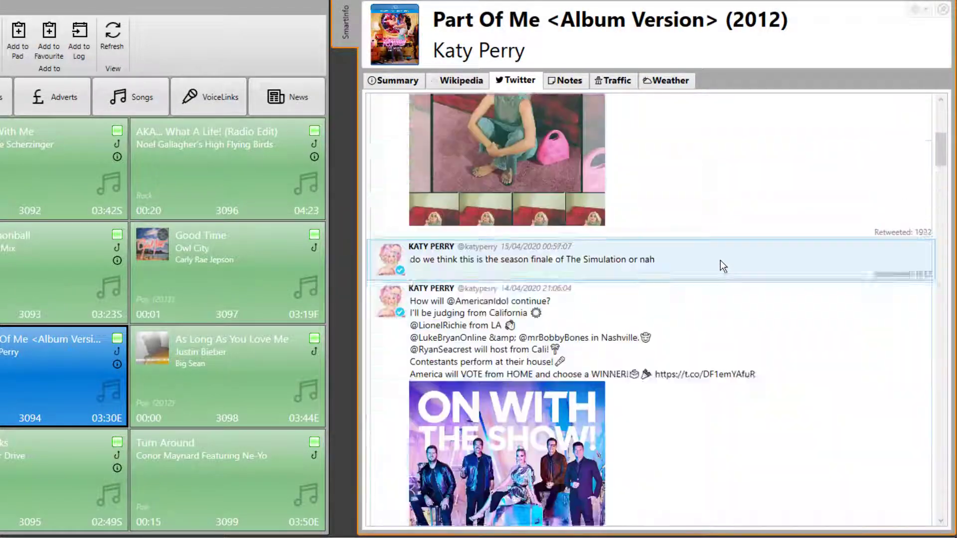
left_click(563, 82)
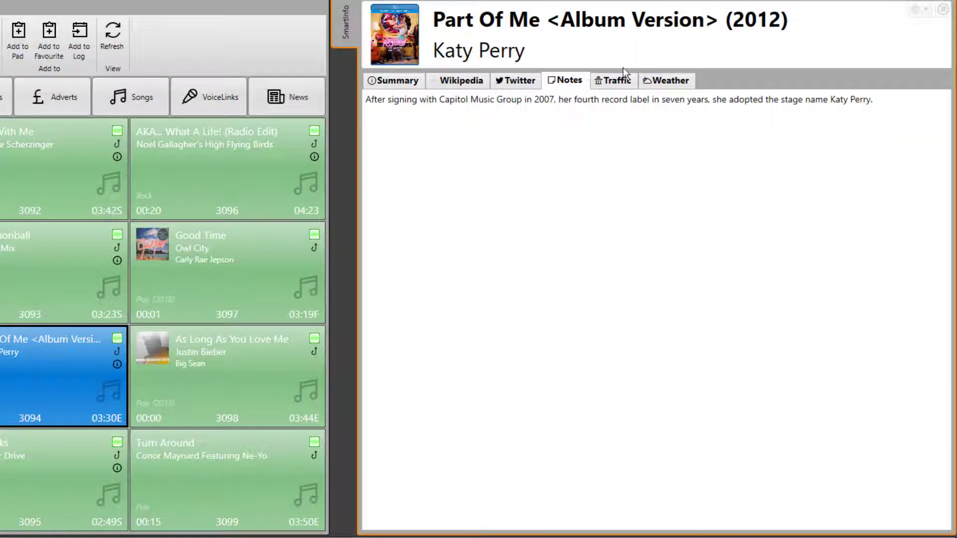
left_click(618, 81)
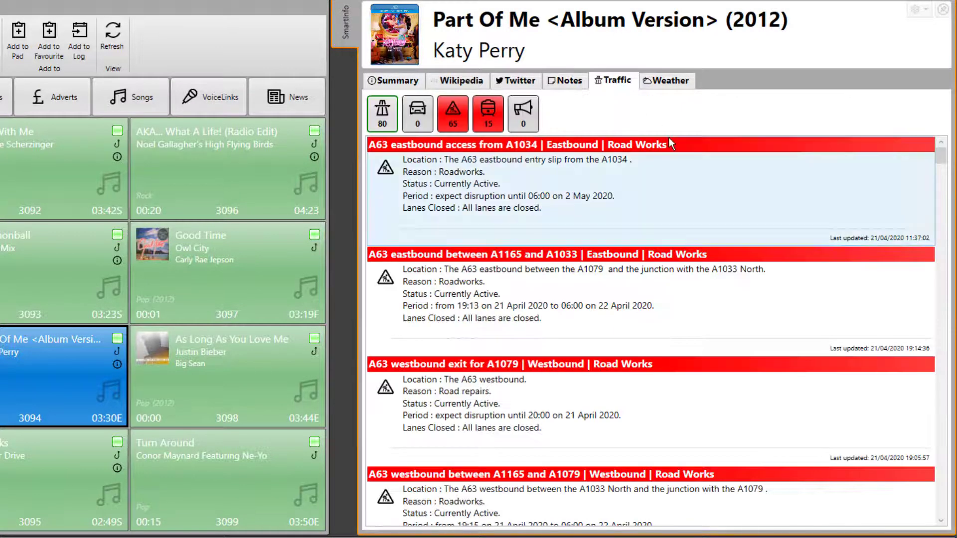
scroll(675, 160, "down", 15)
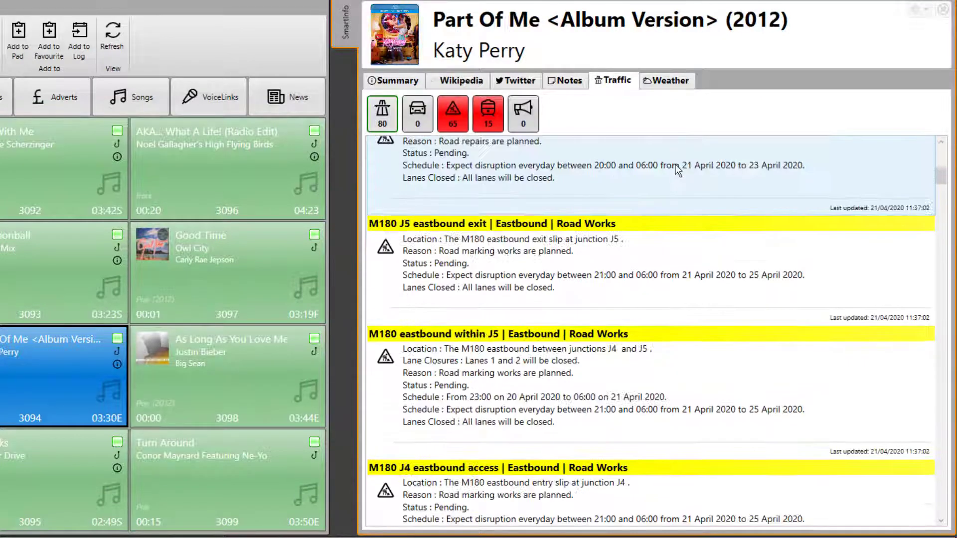
left_click(679, 80)
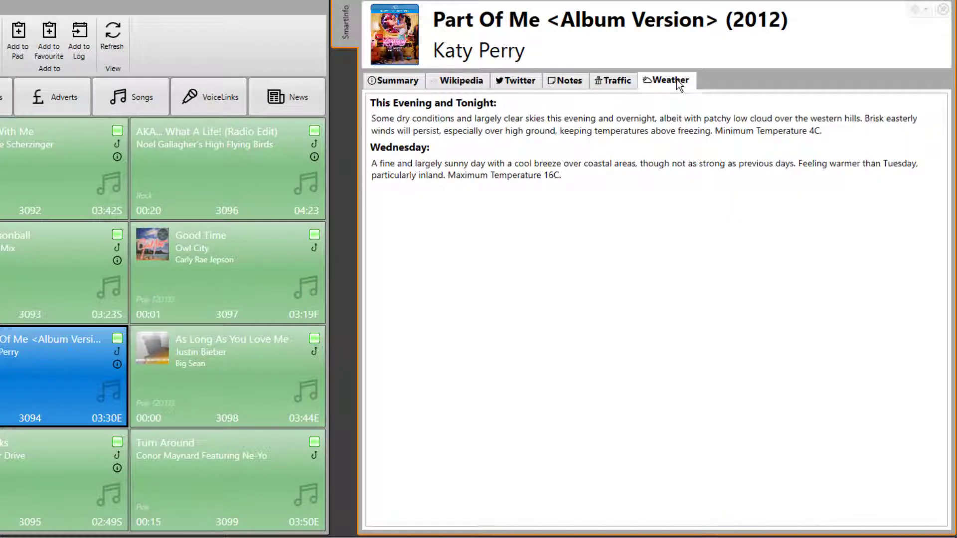
left_click(406, 85)
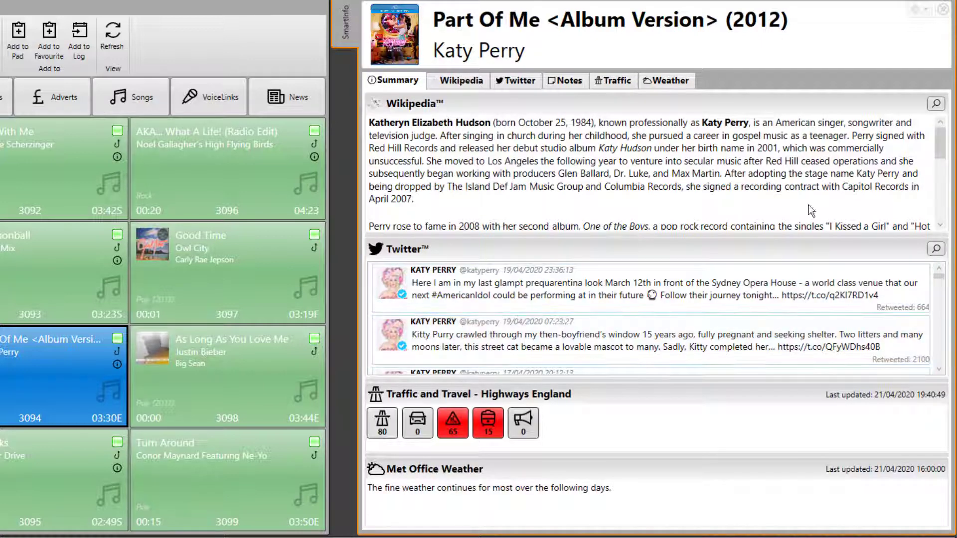
- Show the Notes pane in the SmartInfo summary, and hide the Twitter pane and the Twitter tab
left_click(927, 10)
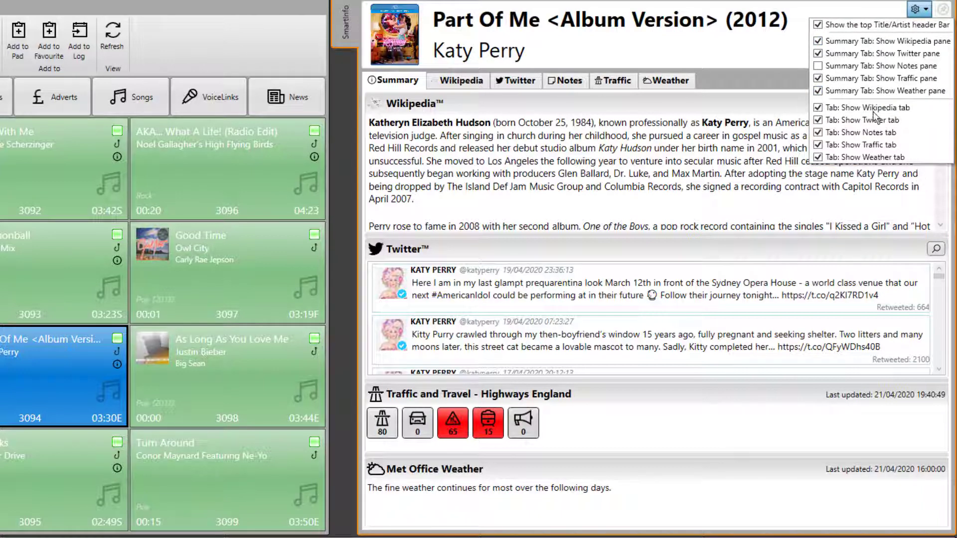
left_click(818, 66)
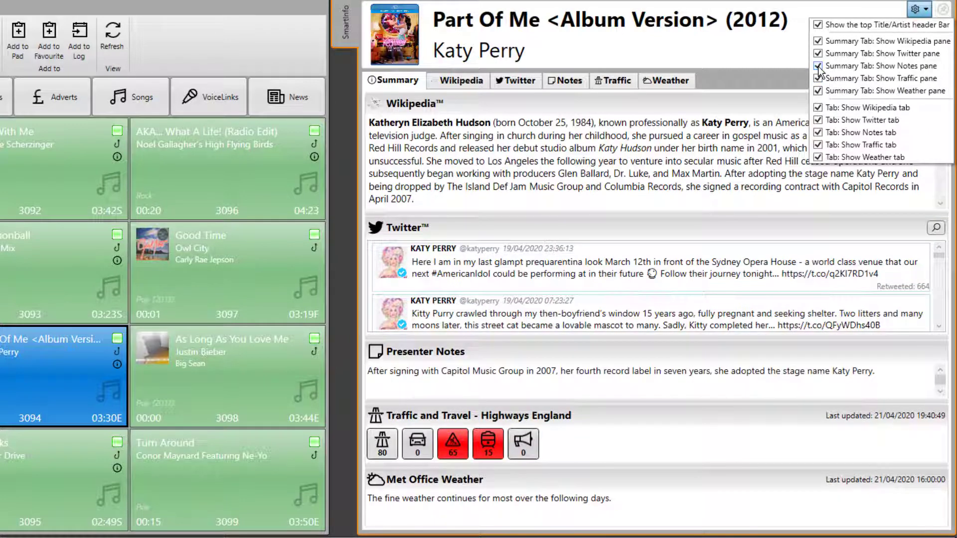
left_click(818, 66)
left_click(819, 55)
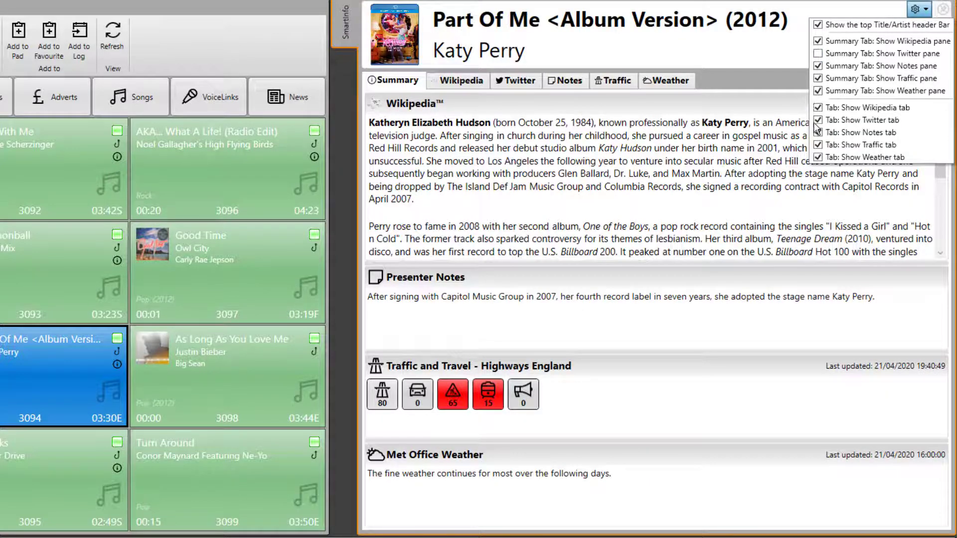
left_click(817, 123)
left_click(655, 184)
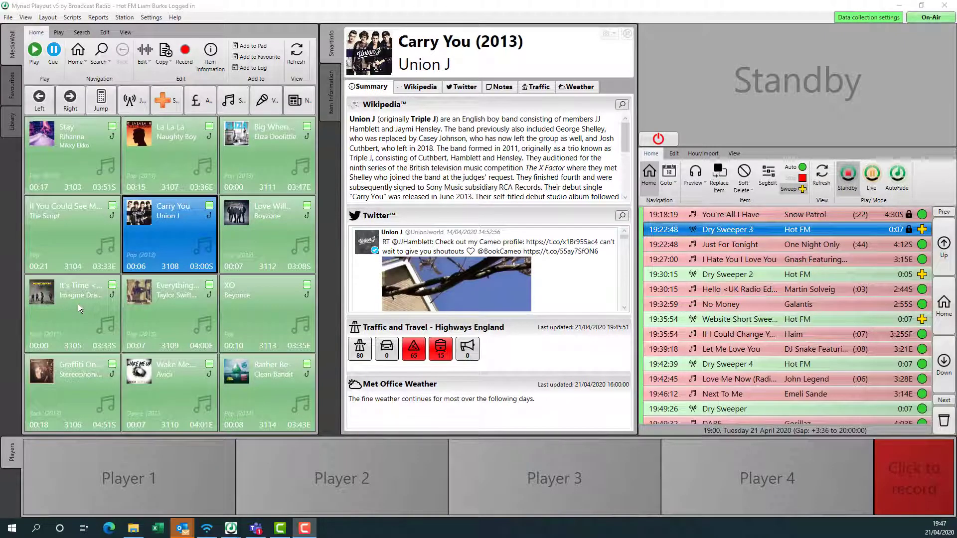
- View SmartInfo for It's Time on the MediaWall and for the log songs I Hate You I Love You and If I Could Change Your Mind
left_click(76, 307)
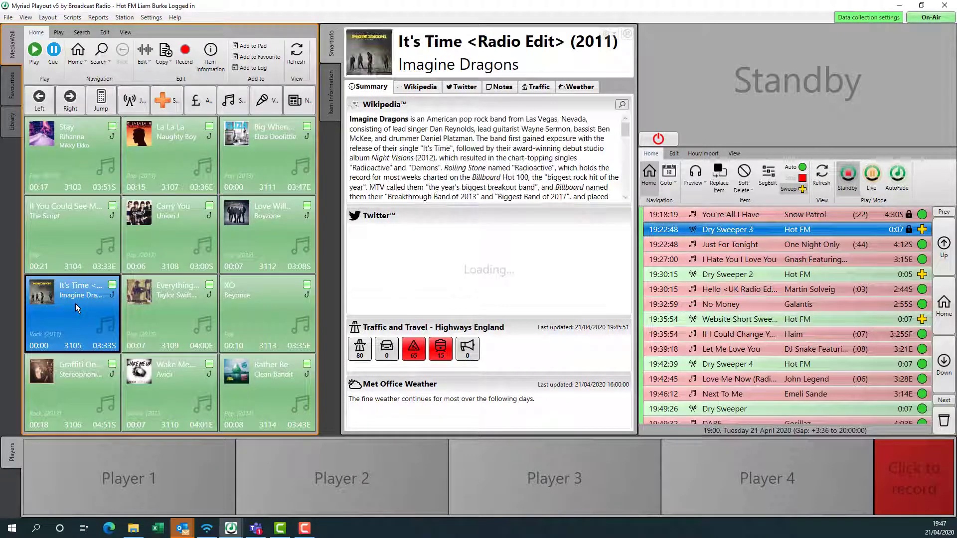
left_click(745, 261)
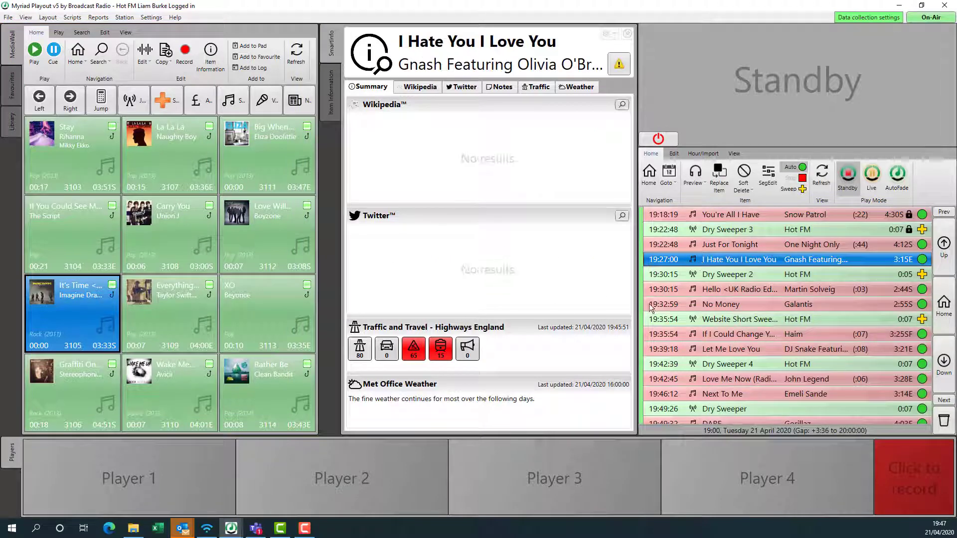
left_click(689, 338)
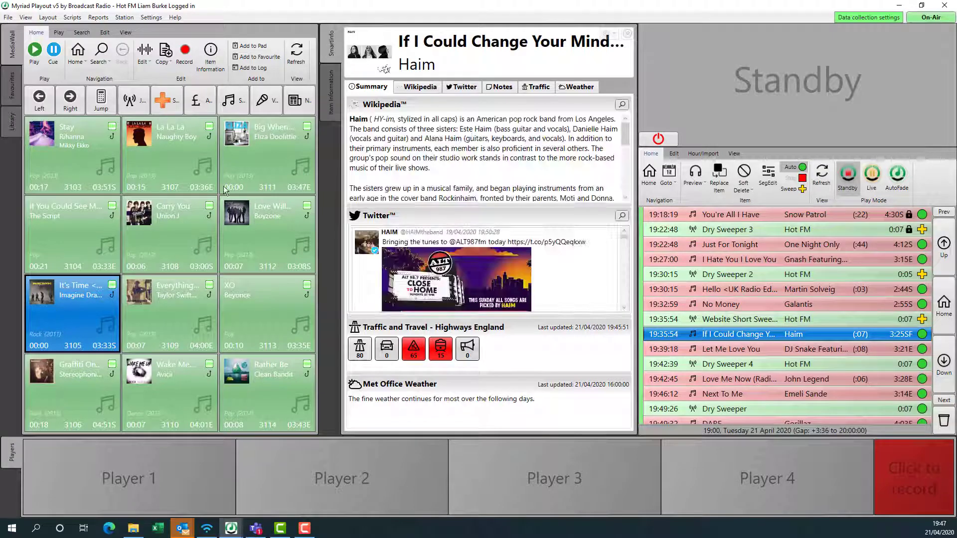
- Turn off the log's Show in SmartInfo option, and test it by selecting several log songs and Big When I Was Little on the MediaWall
left_click(717, 155)
left_click(734, 154)
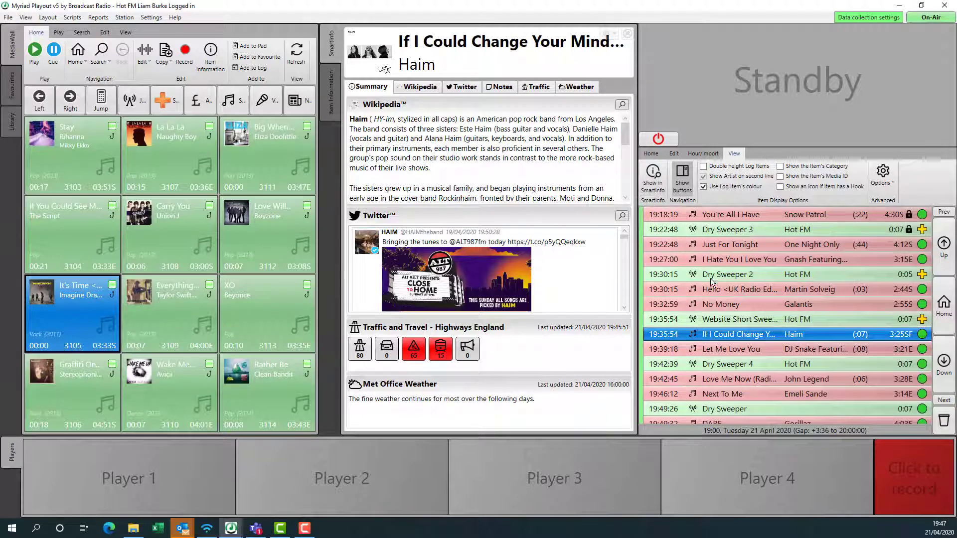
left_click(718, 260)
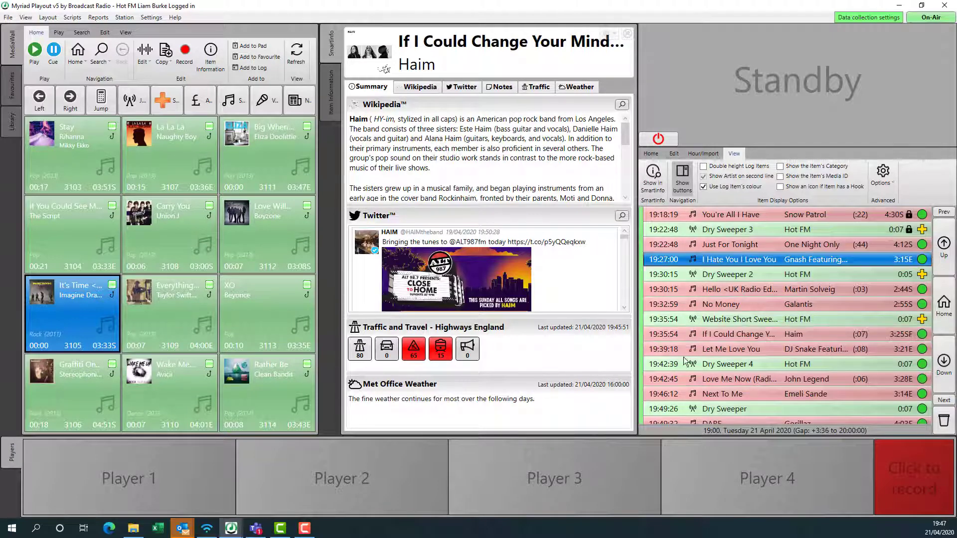
left_click(731, 349)
left_click(736, 308)
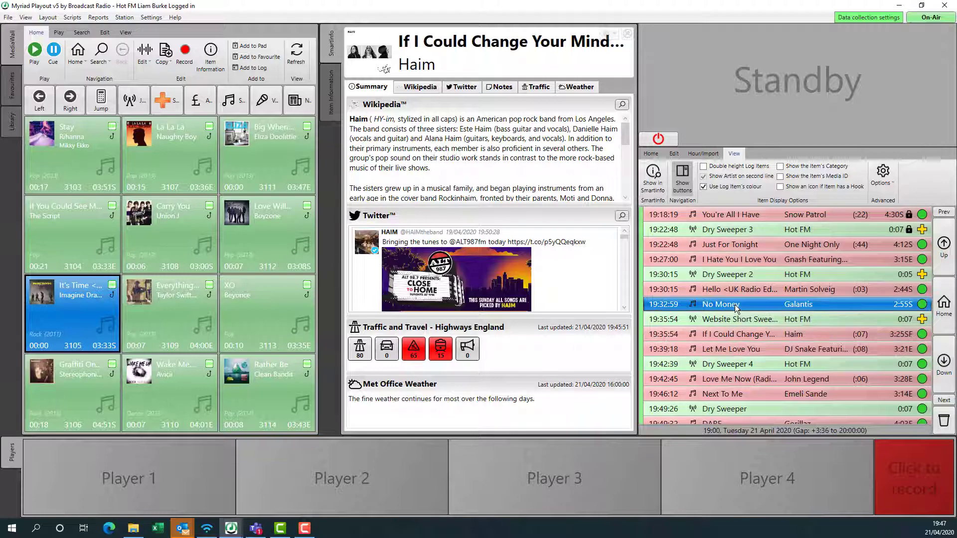
left_click(252, 153)
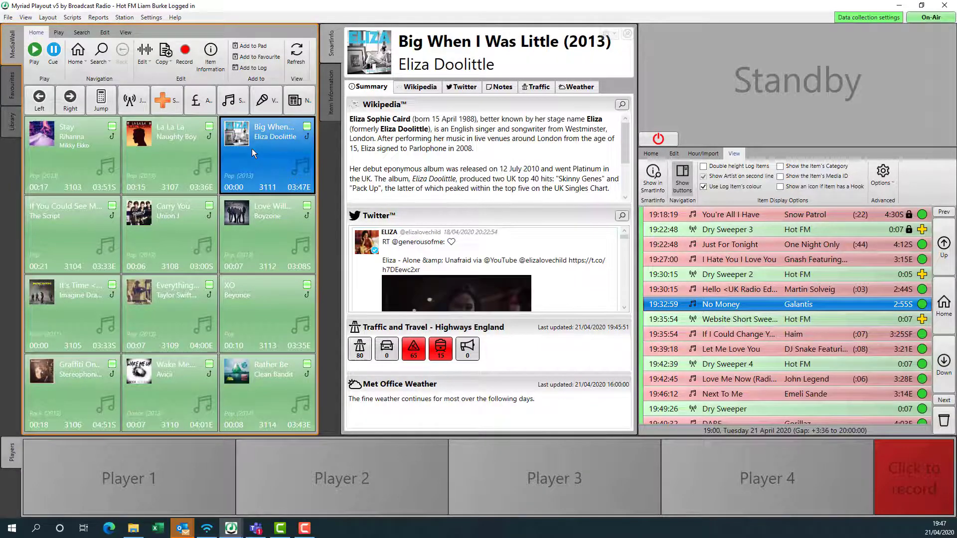
- Turn the log's Show in SmartInfo option on, and show SmartInfo for Just For Tonight and Hello <UK Radio Edit>
left_click(653, 177)
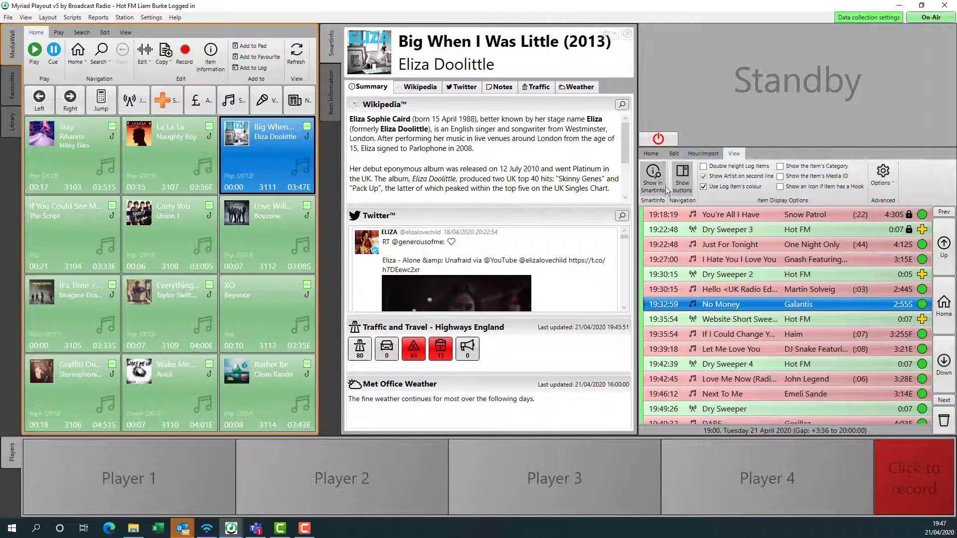
left_click(715, 246)
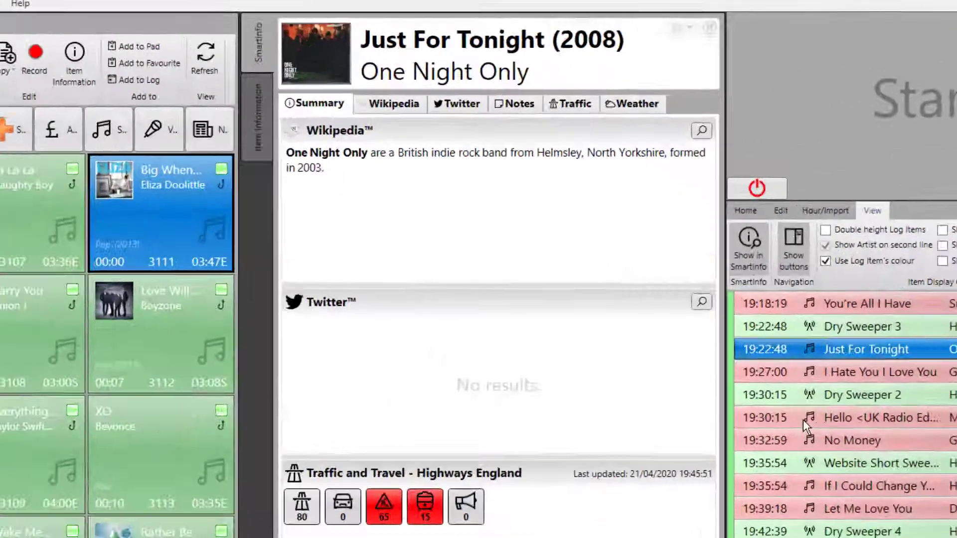
left_click(689, 289)
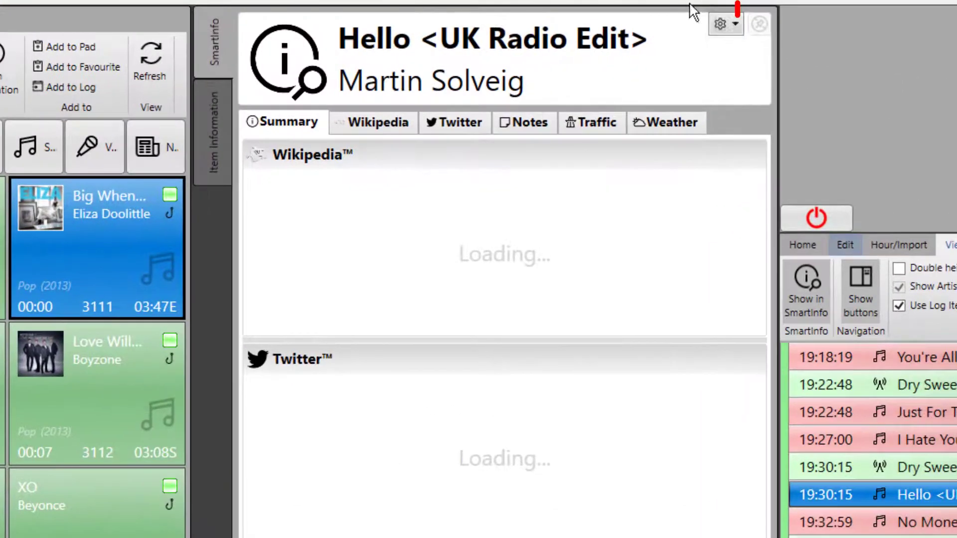
- Pin SmartInfo to Hello <UK Radio Edit> by Martin Solveig, and test the pin by selecting various other items in the log
left_click(761, 23)
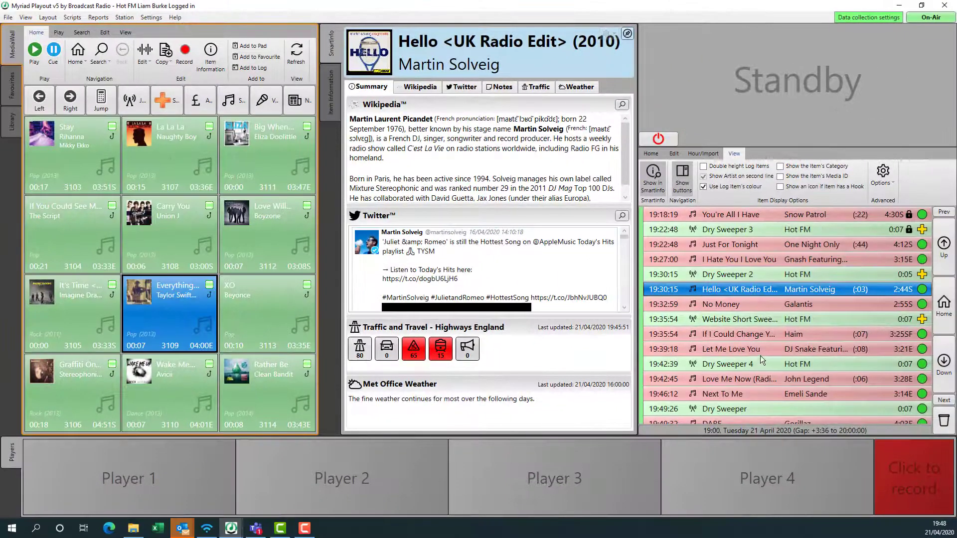
left_click(761, 351)
left_click(760, 335)
left_click(758, 305)
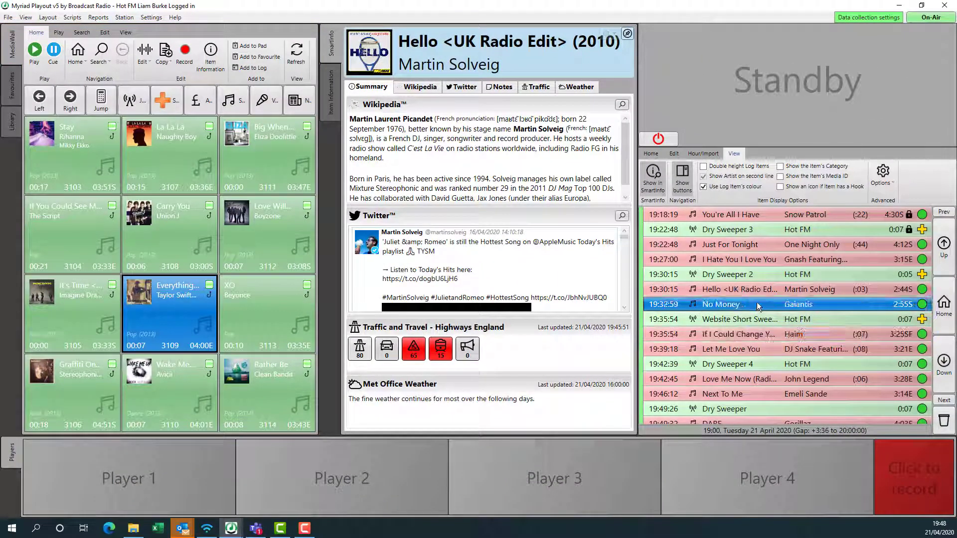
left_click(758, 292)
left_click(755, 260)
left_click(753, 245)
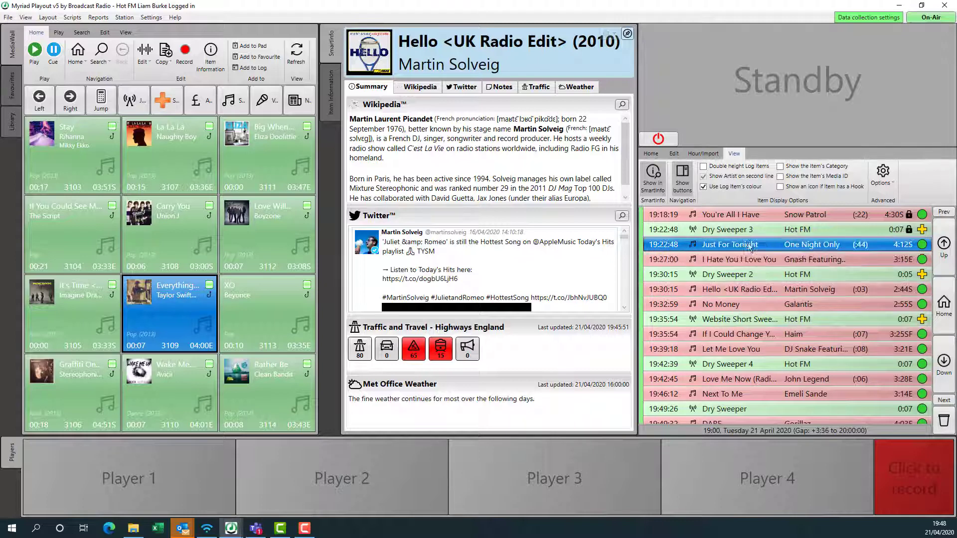
left_click(753, 351)
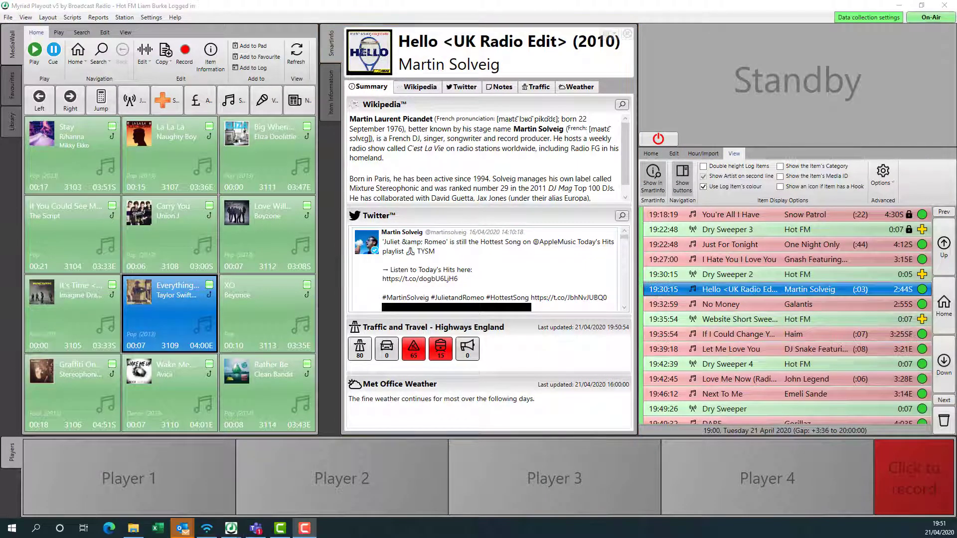
- Select Let Me Love You in the log, check its SmartInfo artist warning, and show the Media IDs of the log items
left_click(766, 348)
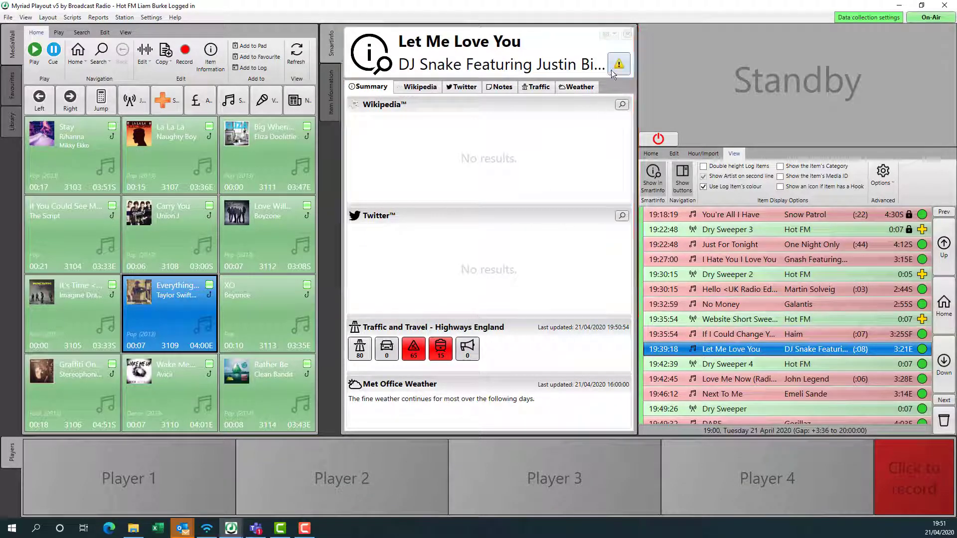
mouse_move(615, 74)
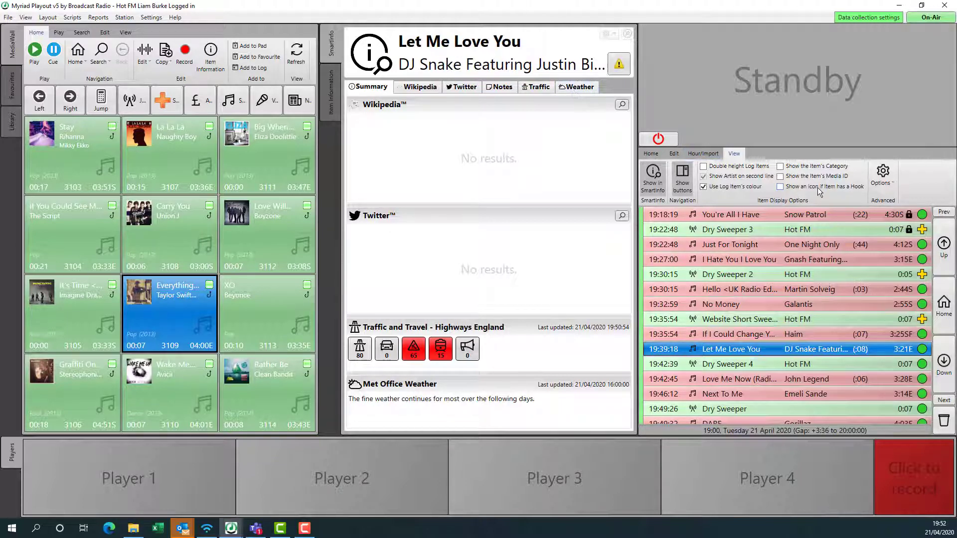
left_click(781, 177)
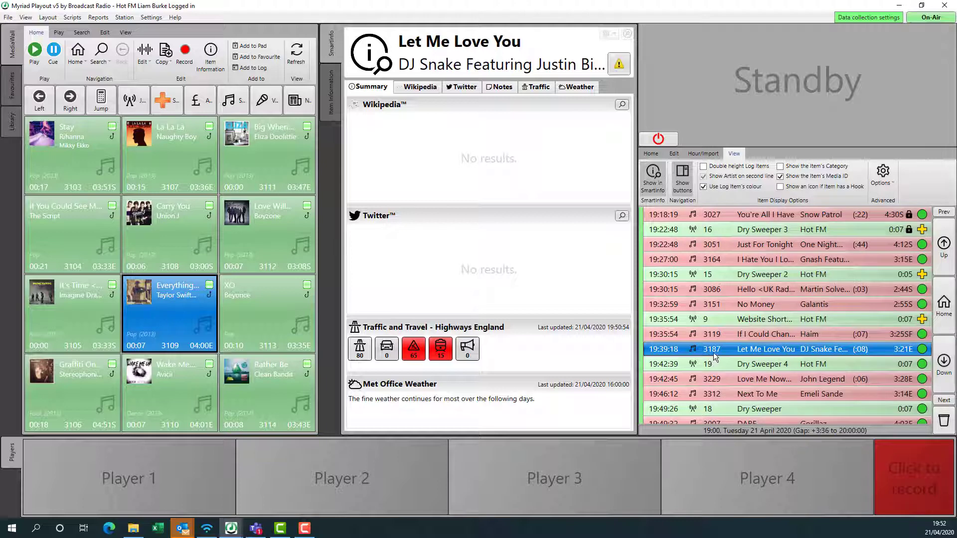
- Jump to Media ID 3187 on the MediaWall
left_click(102, 99)
left_click(187, 265)
left_click(119, 266)
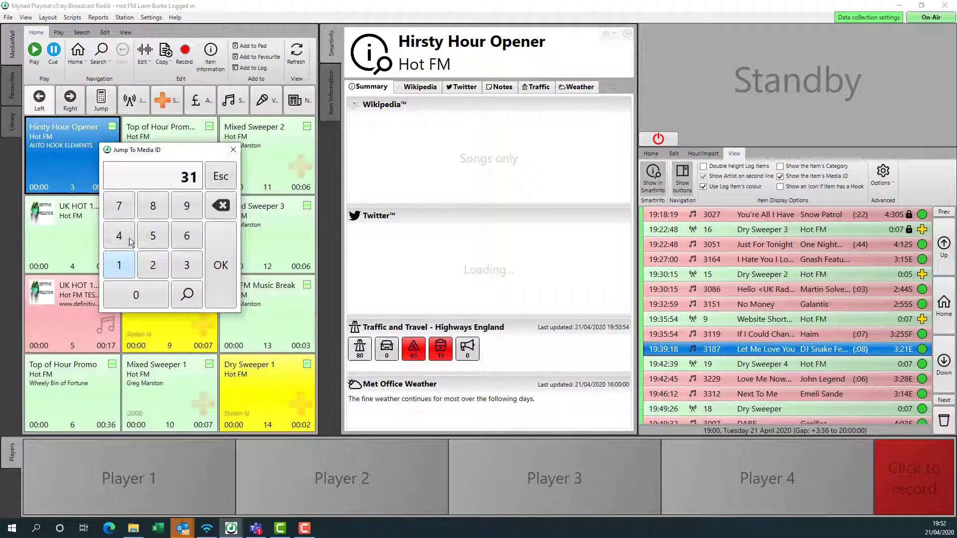
left_click(153, 206)
left_click(119, 213)
left_click(231, 283)
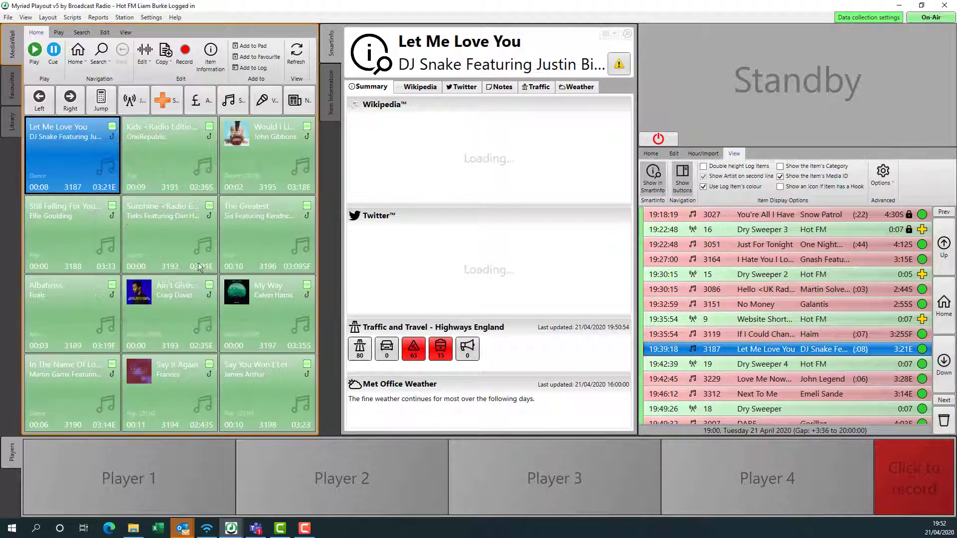
- Edit Let Me Love You to automatically split the joined artist name into DJ Snake and Justin Bieber, and save and close the item
left_click(145, 52)
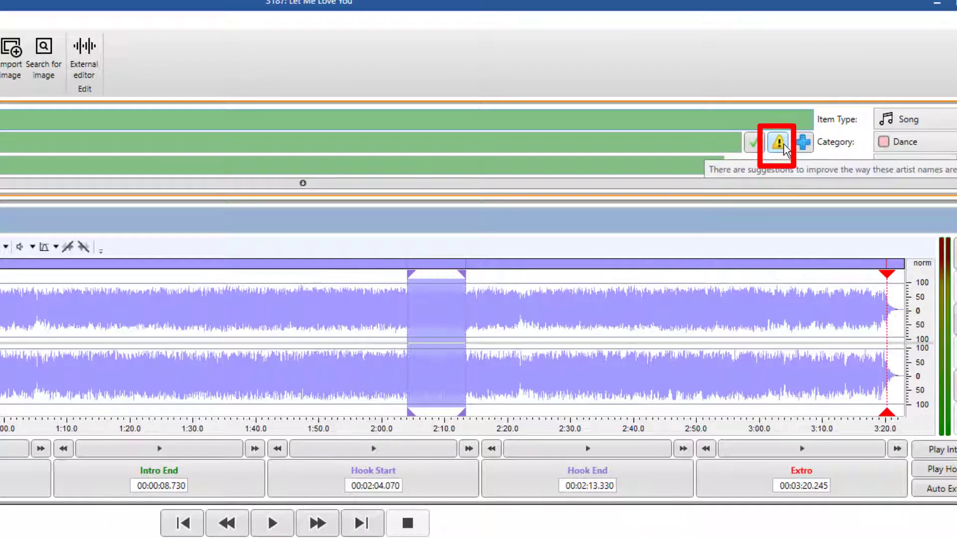
left_click(780, 143)
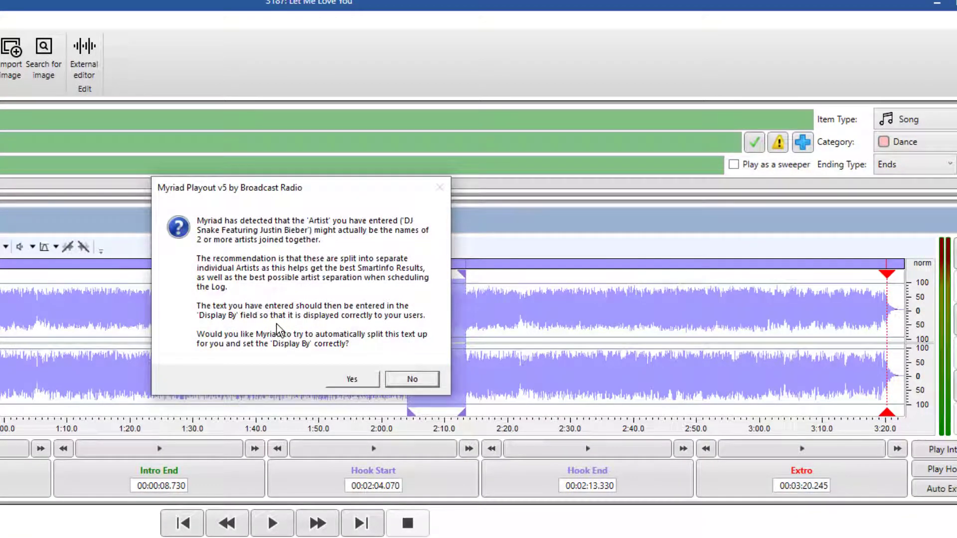
left_click(361, 384)
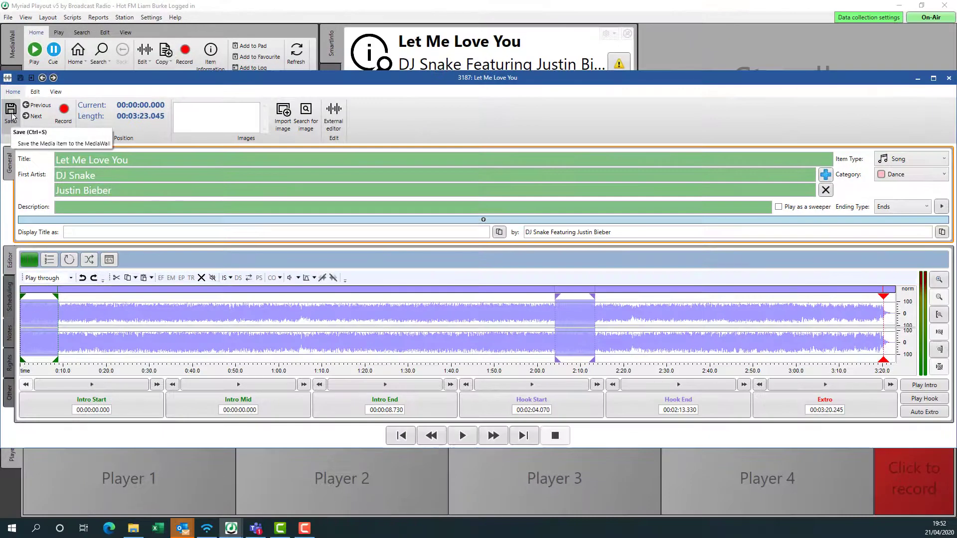
left_click(11, 121)
left_click(949, 78)
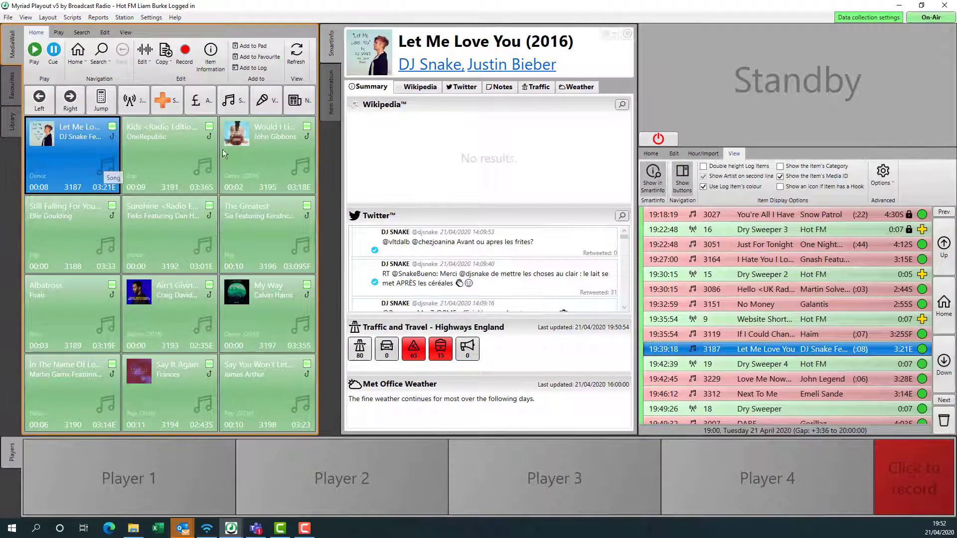
- Show the SmartInfo for the second artist, Justin Bieber, and switch back to DJ Snake
left_click(503, 68)
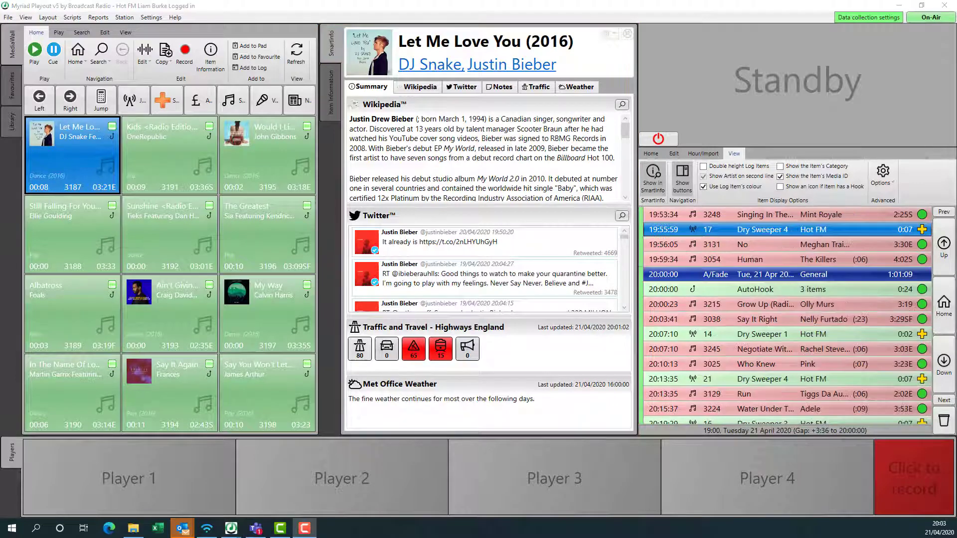
left_click(433, 74)
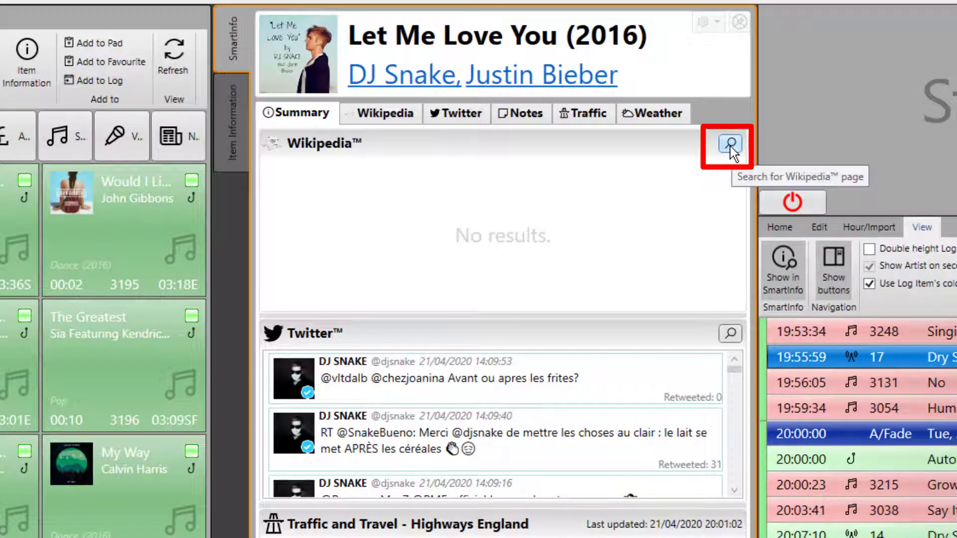
- Assign the DJ Snake Wikipedia page to the artist and save it, and select Kids <Radio Edition> by OneRepublic on the MediaWall
left_click(731, 146)
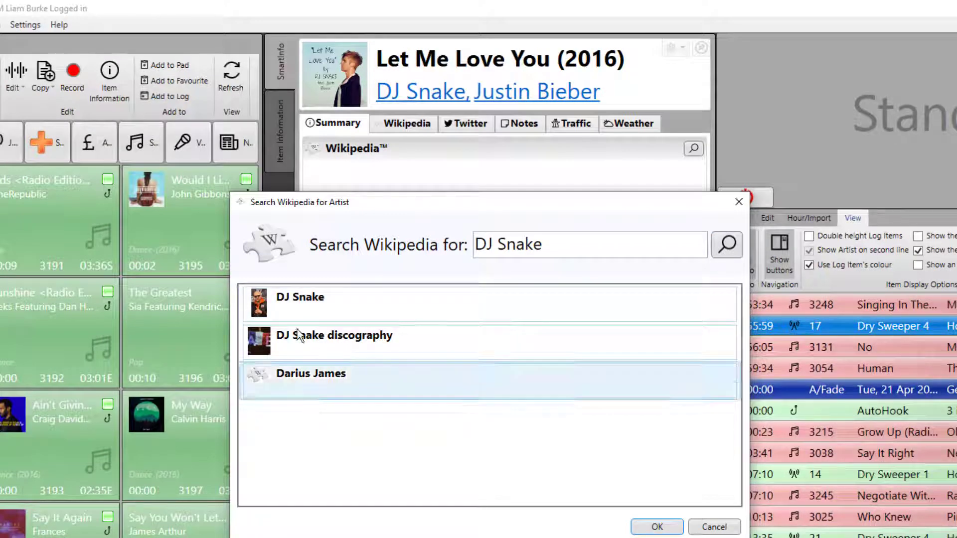
left_click(309, 302)
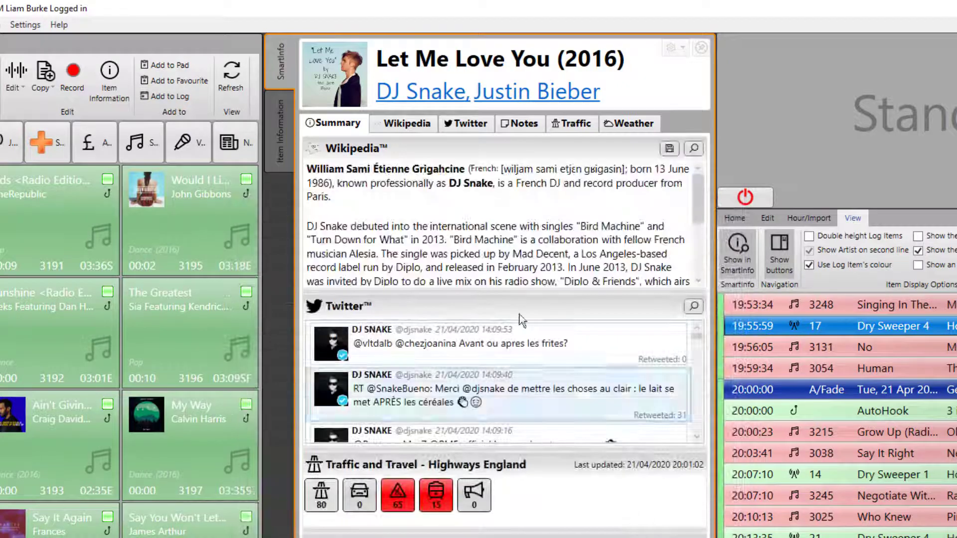
scroll(481, 212, "down", 3)
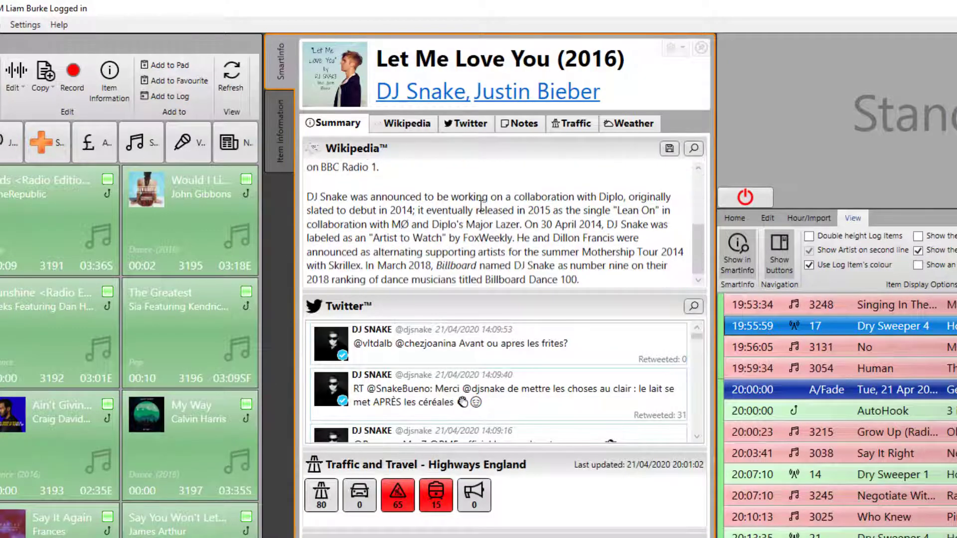
scroll(482, 213, "up", 5)
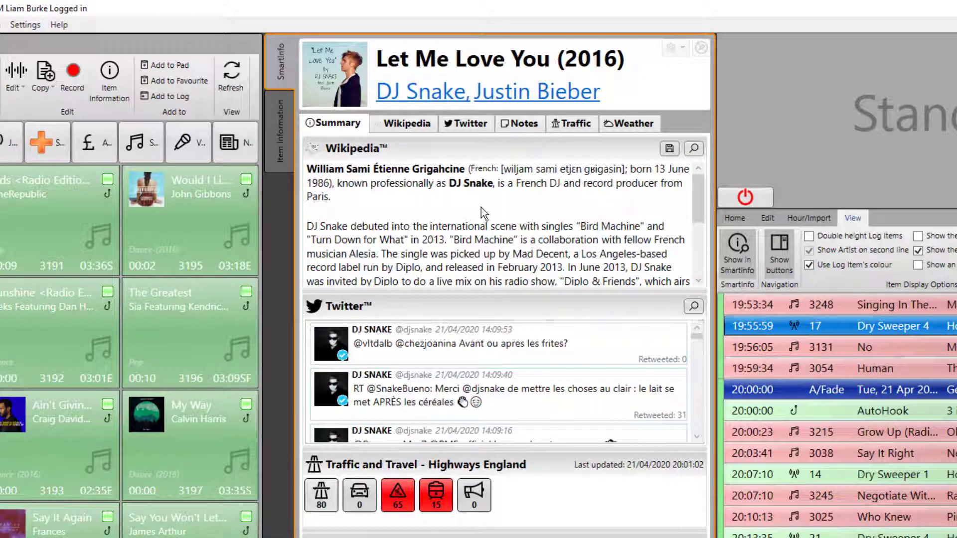
left_click(669, 149)
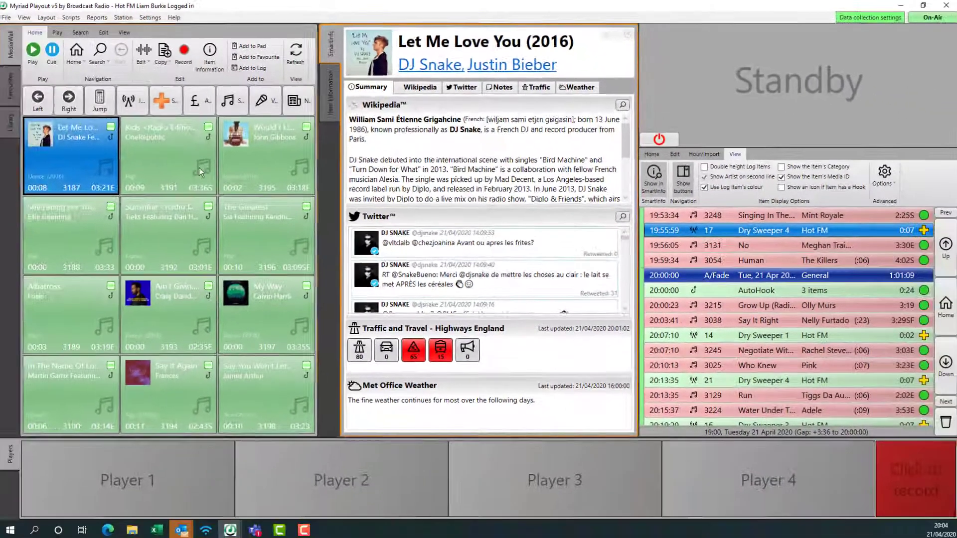
left_click(93, 237)
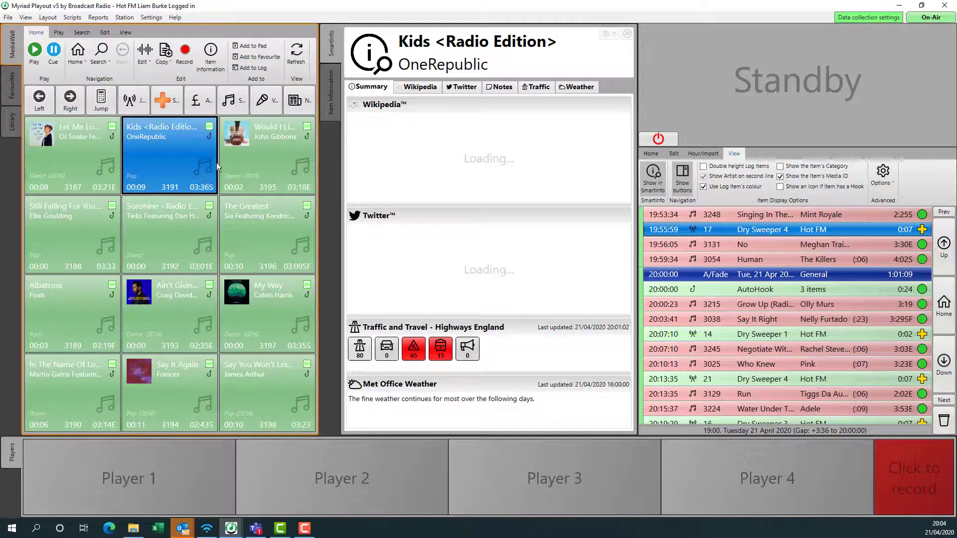
- Select Let Me Love You on the MediaWall, search Twitter for its artist DJ Snake, and assign an account from the results
left_click(85, 154)
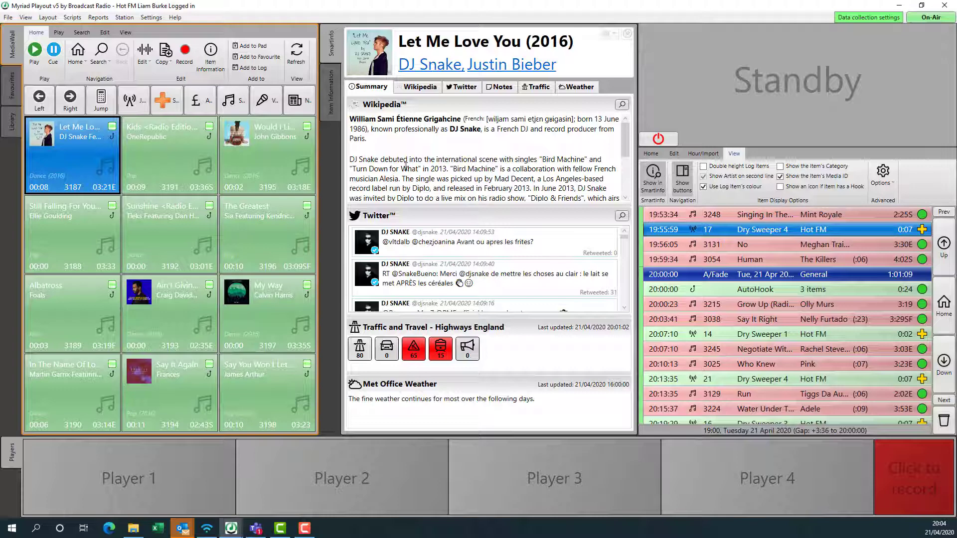
left_click(622, 216)
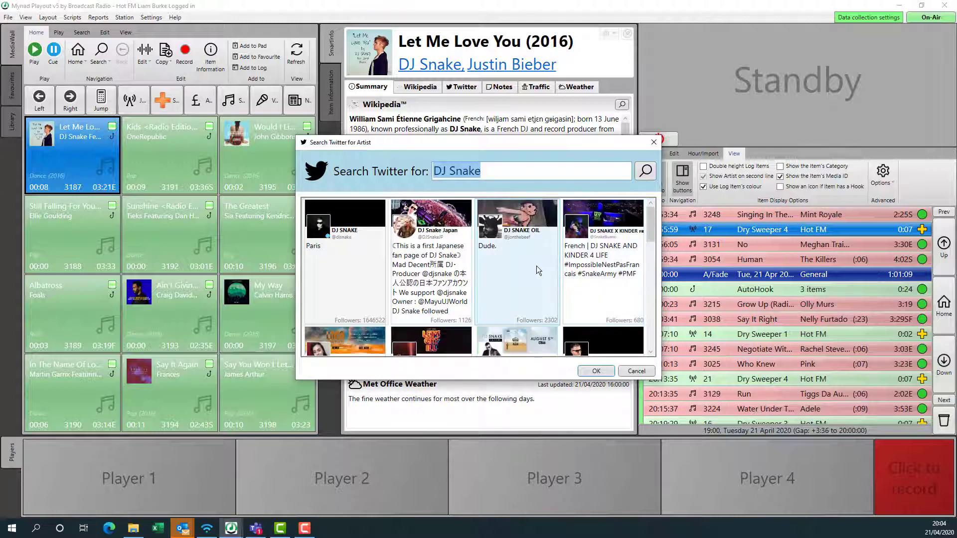
left_click(584, 265)
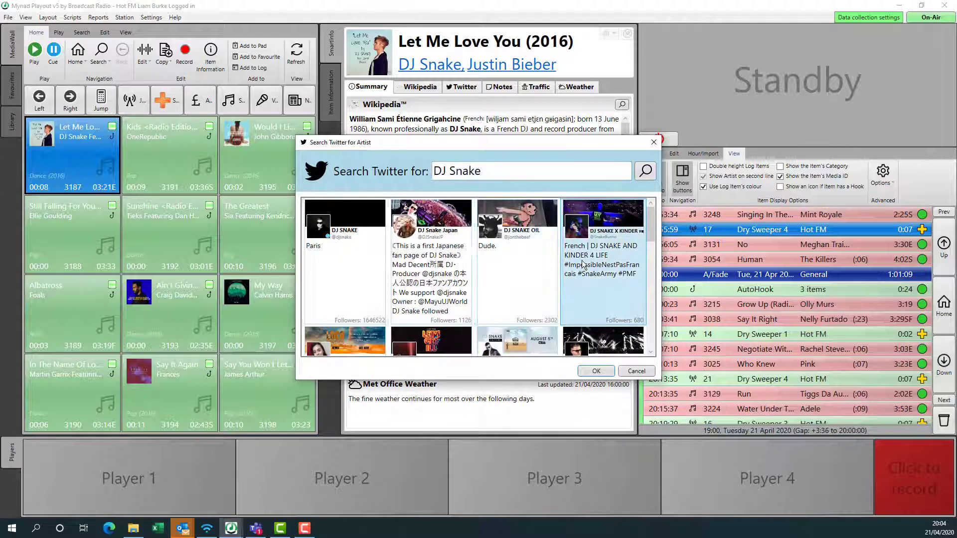
left_click(594, 371)
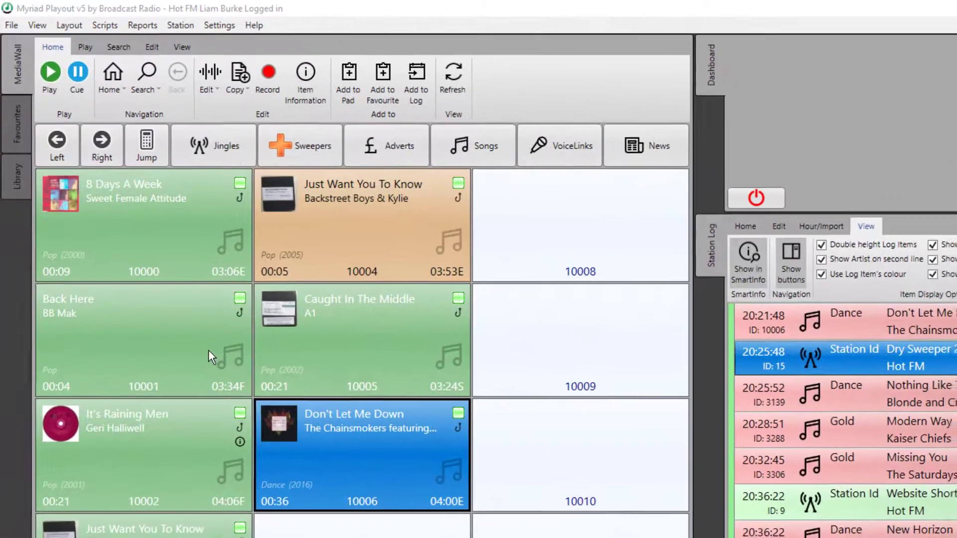
- Switch to the Default with Pad Layout and add 8 Days A Week from the MediaWall to the Pad
left_click(71, 27)
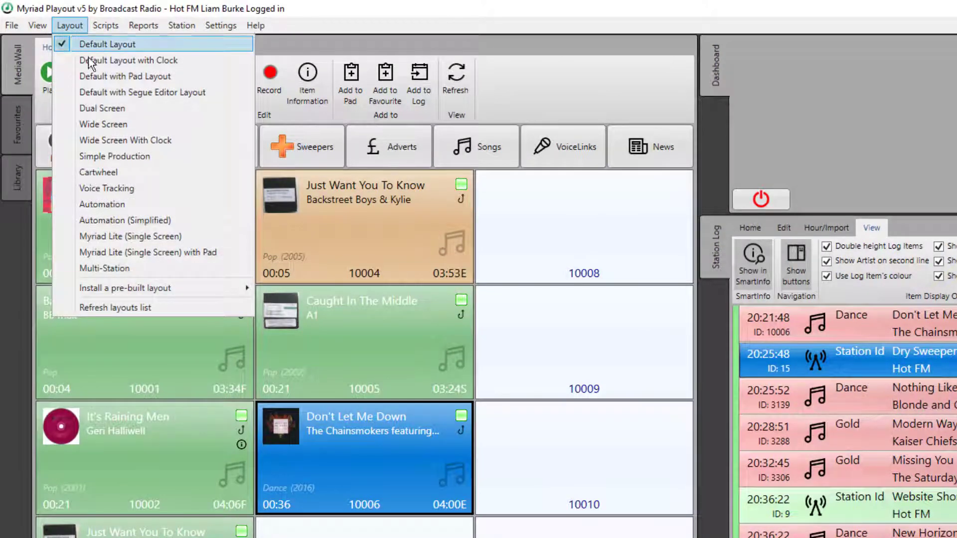
left_click(92, 76)
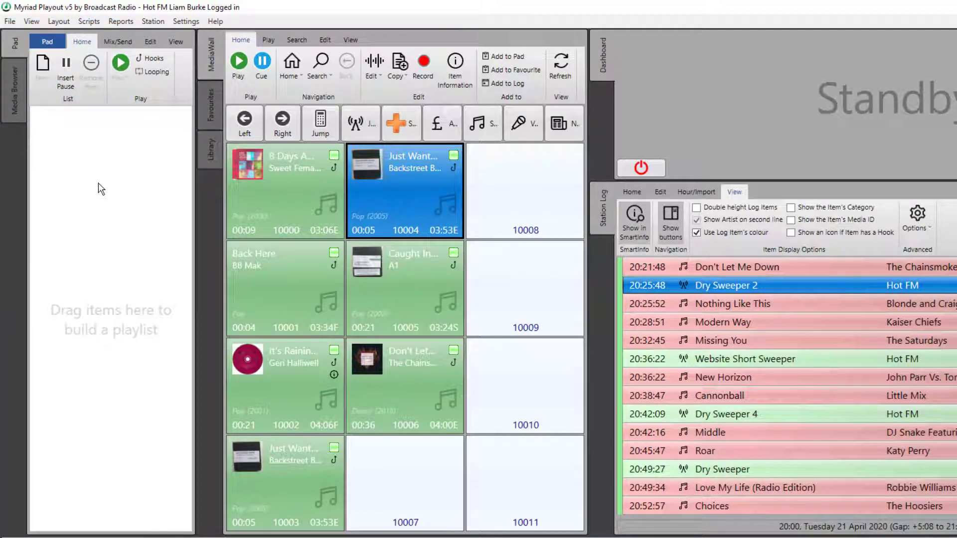
left_click_drag(290, 168, 137, 214)
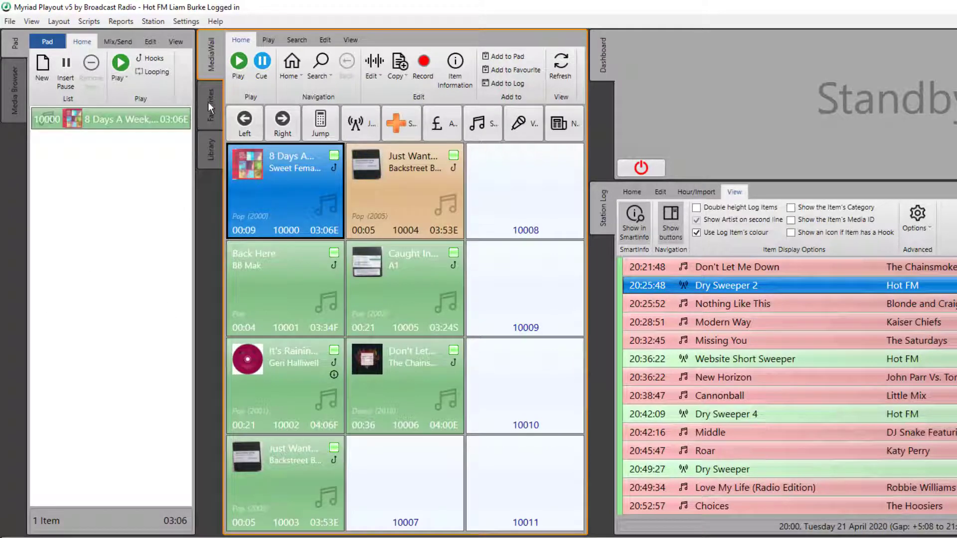
- Add Top of Hour Promo from the MediaWall's Jingles and Cannonball from the Station Log to the Pad
left_click(356, 123)
left_click_drag(389, 282, 95, 272)
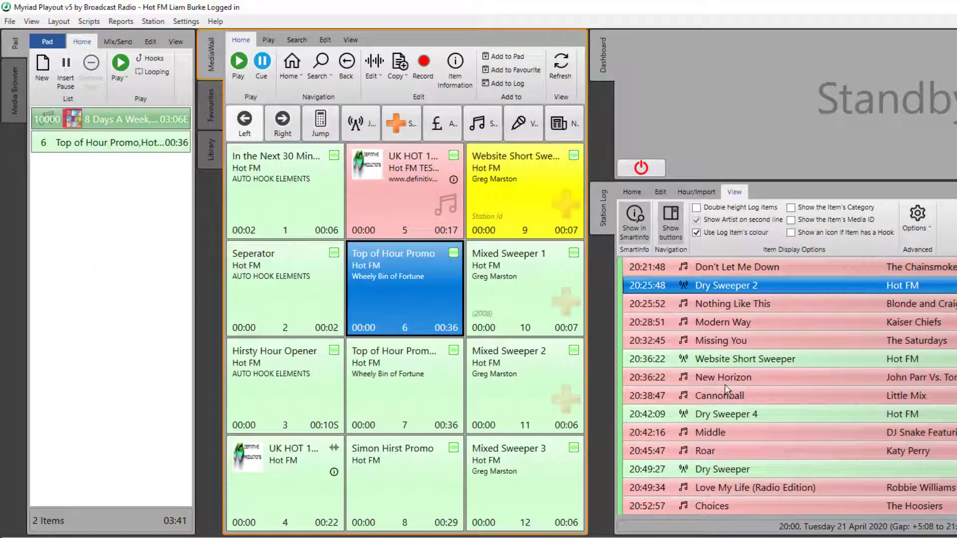
left_click_drag(722, 393, 96, 282)
- Add On A Night Like This from the Library and Murder On The Dancefloor from the Favourites set to the Pad
left_click(212, 145)
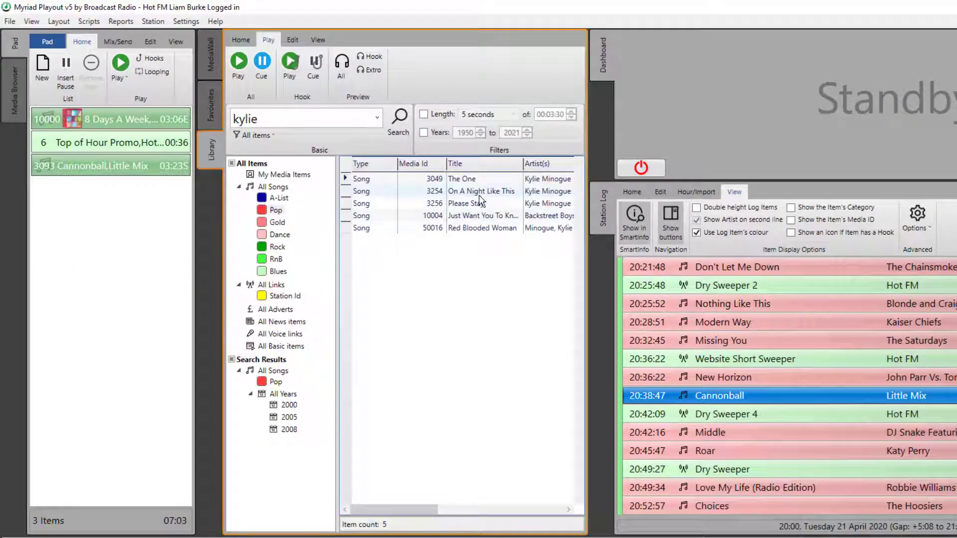
left_click_drag(479, 195, 92, 267)
left_click(215, 124)
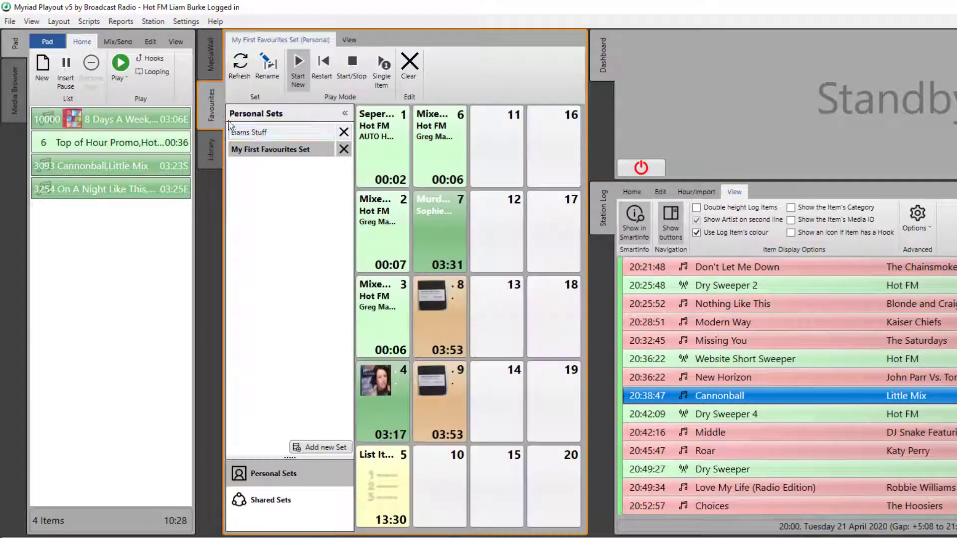
left_click_drag(433, 220, 150, 263)
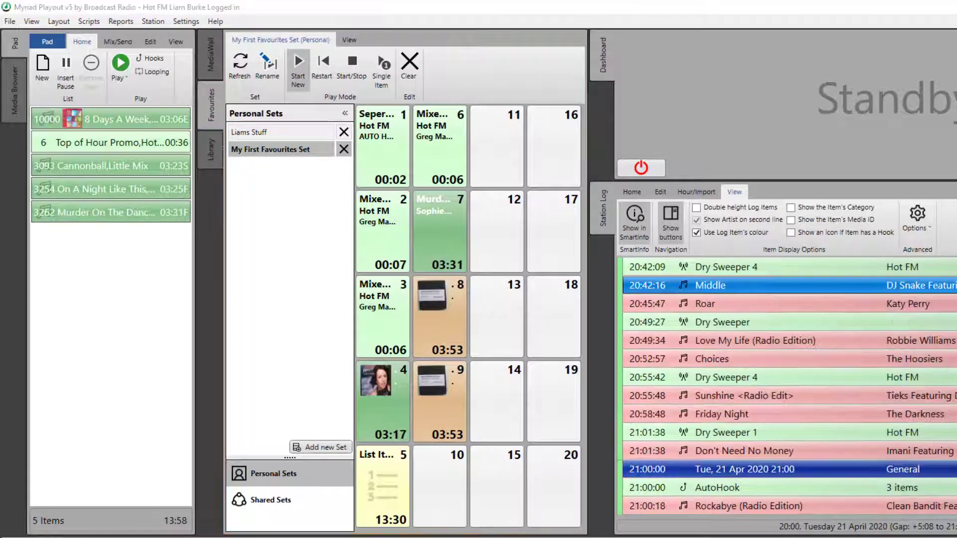
- Add the MediaWall items Top of Hour Promo and Top of Hour Promo 2 to the Pad using the Add to Pad command
left_click(219, 56)
left_click(370, 267)
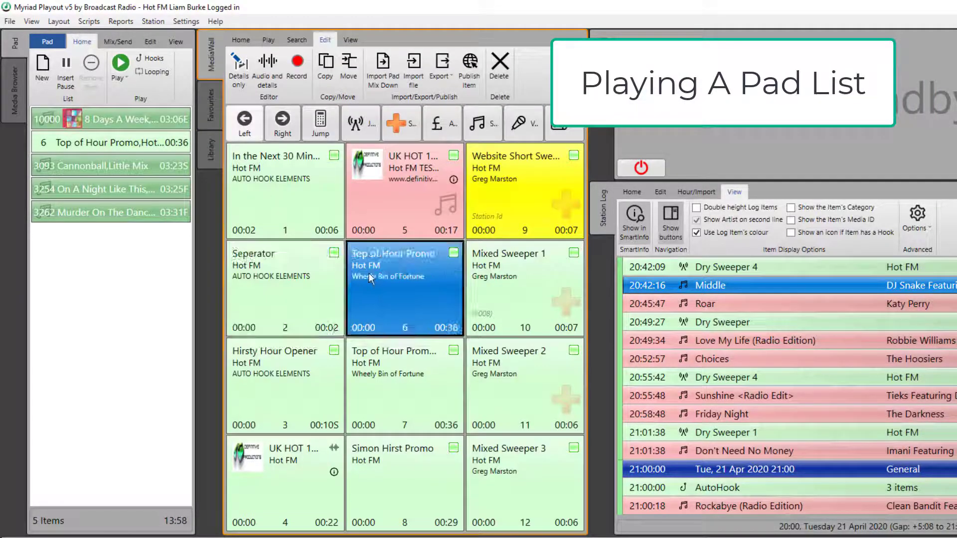
left_click(241, 40)
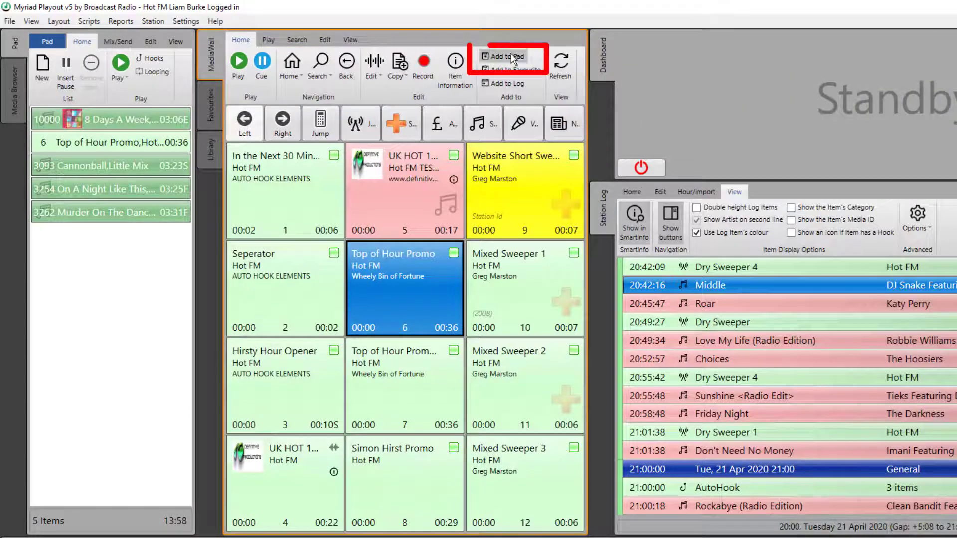
left_click(507, 55)
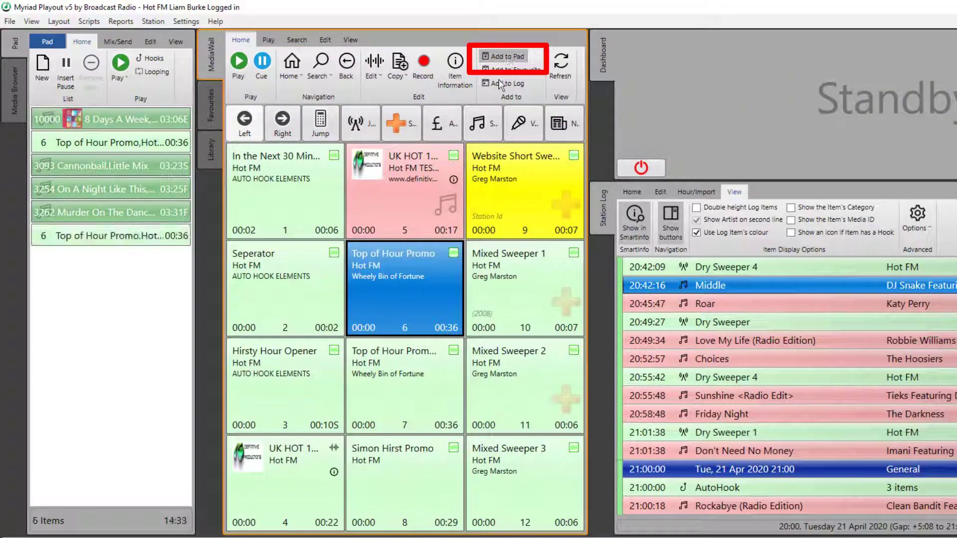
right_click(381, 373)
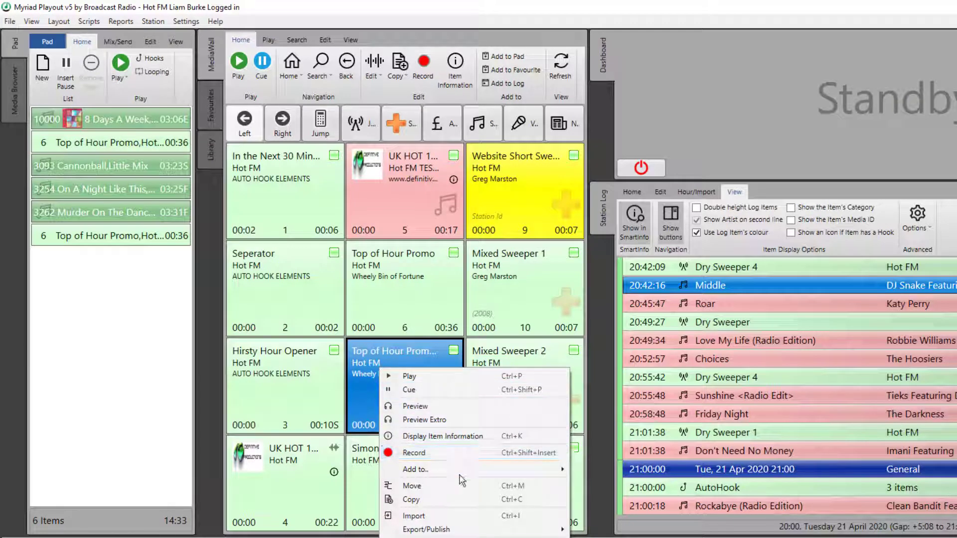
mouse_move(467, 471)
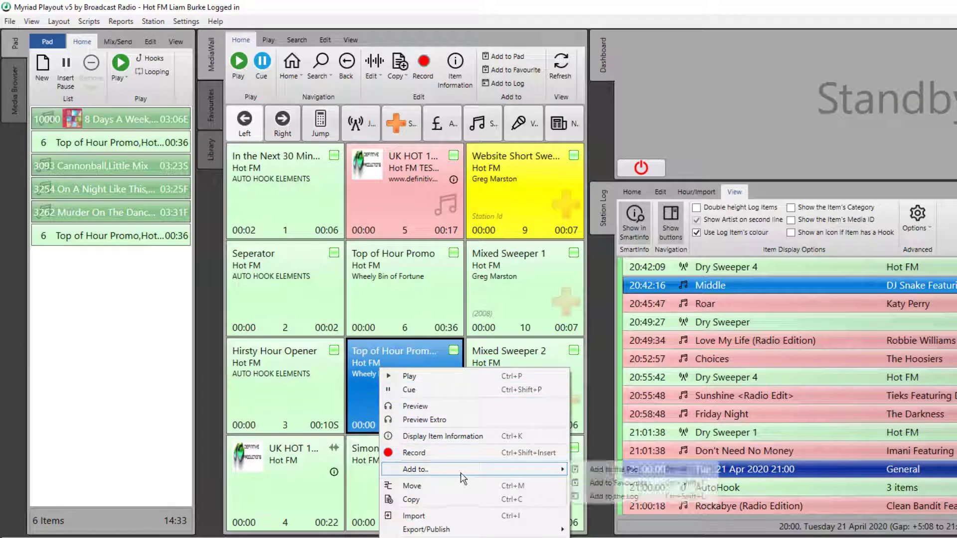
left_click(648, 469)
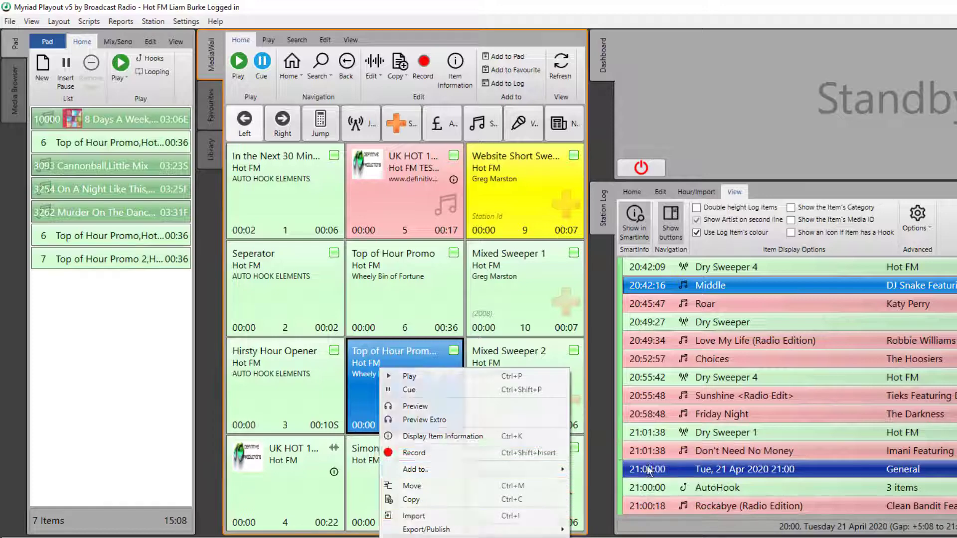
- Show the Songs on the MediaWall and add all seven songs with Media IDs 10000 to 10006 to the Pad
left_click(480, 124)
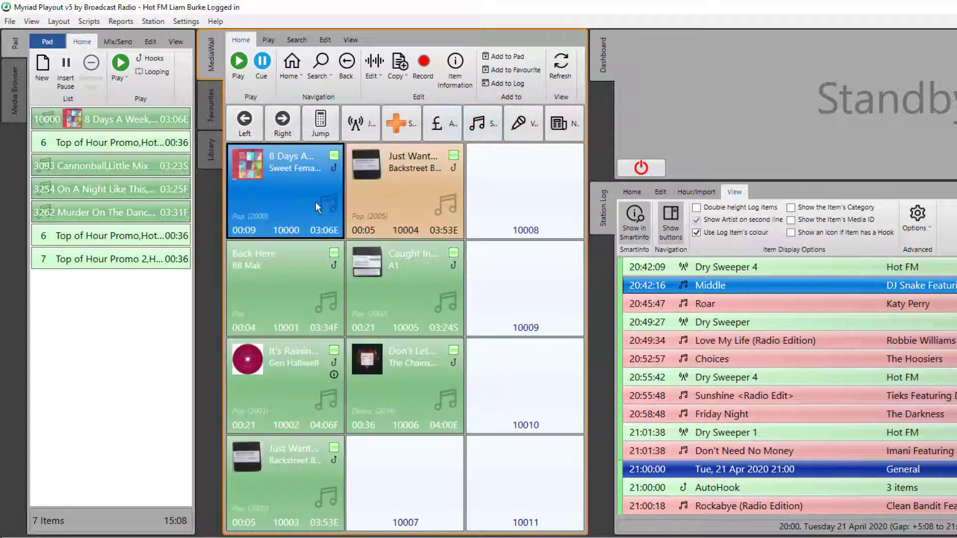
double_click(309, 202)
double_click(294, 280)
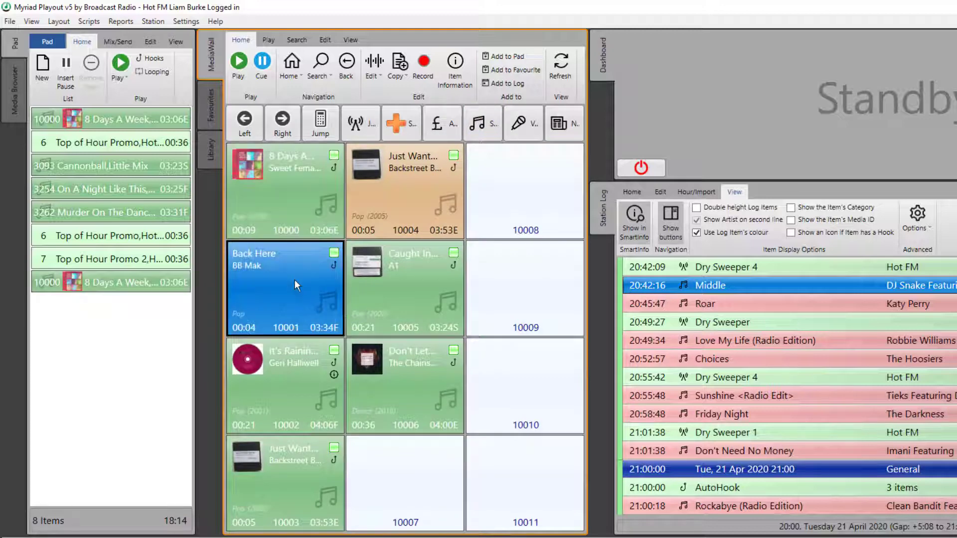
double_click(277, 388)
double_click(281, 459)
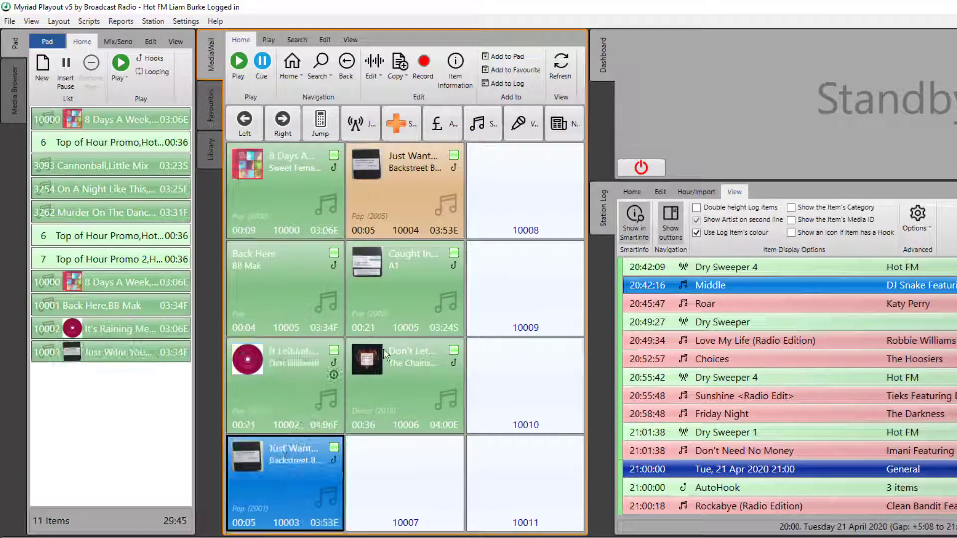
double_click(394, 210)
double_click(391, 272)
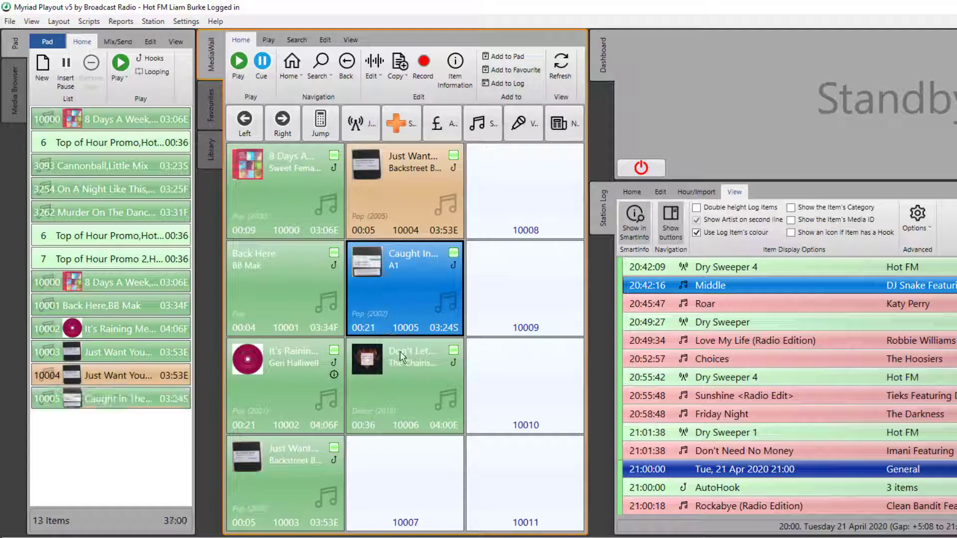
double_click(404, 373)
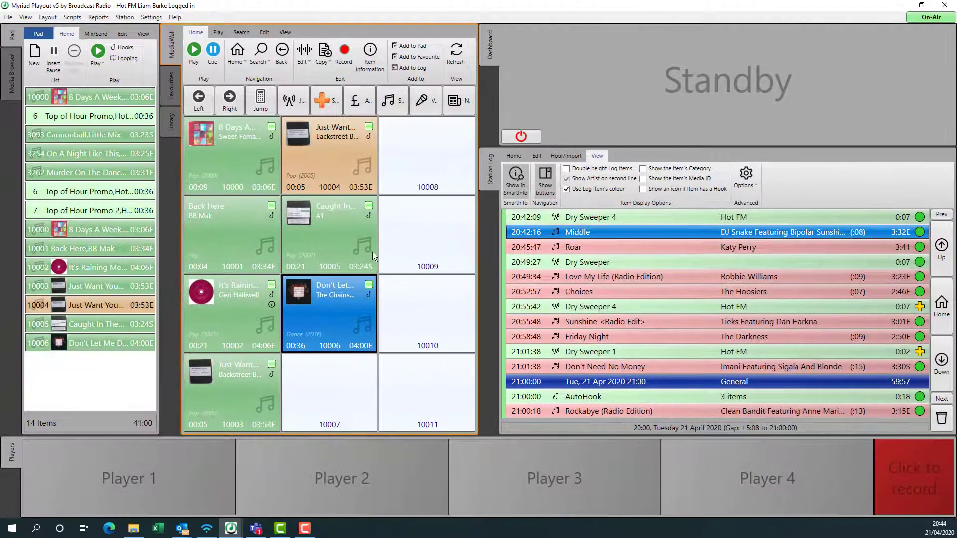
- Play the Pad list, start 8 Days A Week in Player 1, and skip to near its end
left_click(97, 54)
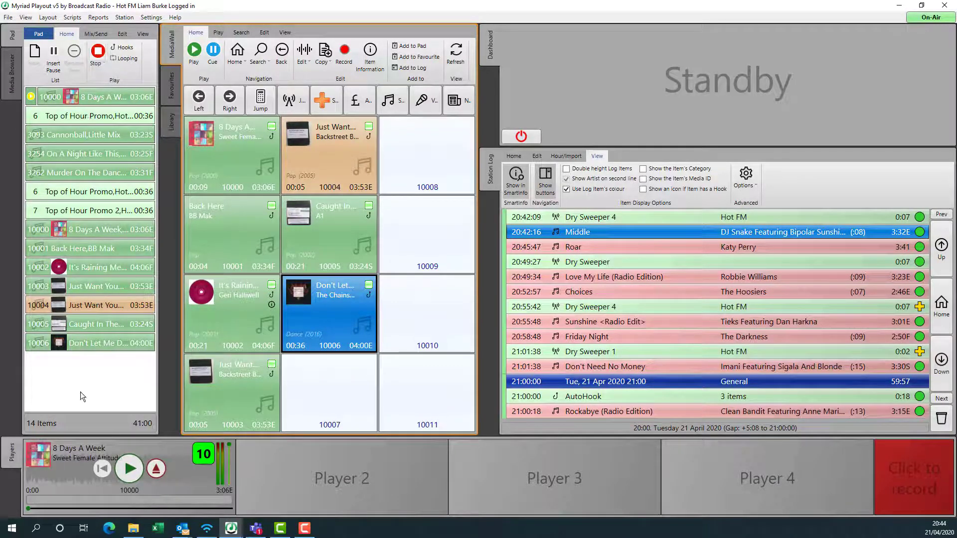
left_click(129, 468)
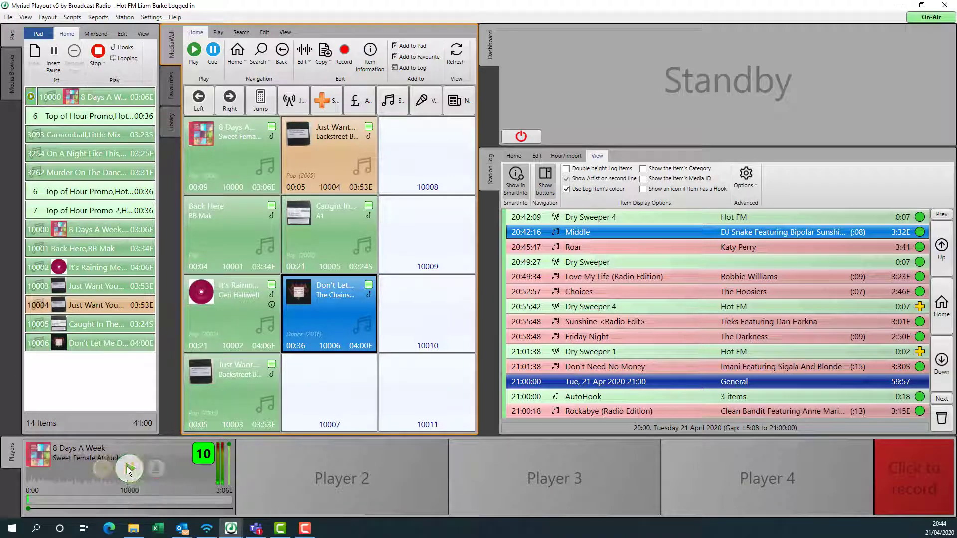
left_click(220, 500)
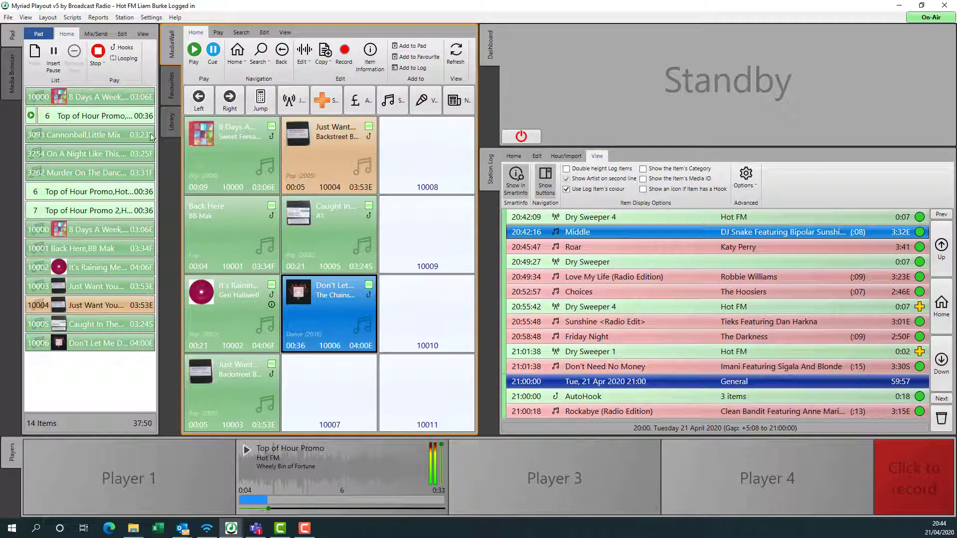
- Stop the Pad list, and pause and eject Top of Hour Promo from Player 2
left_click(98, 56)
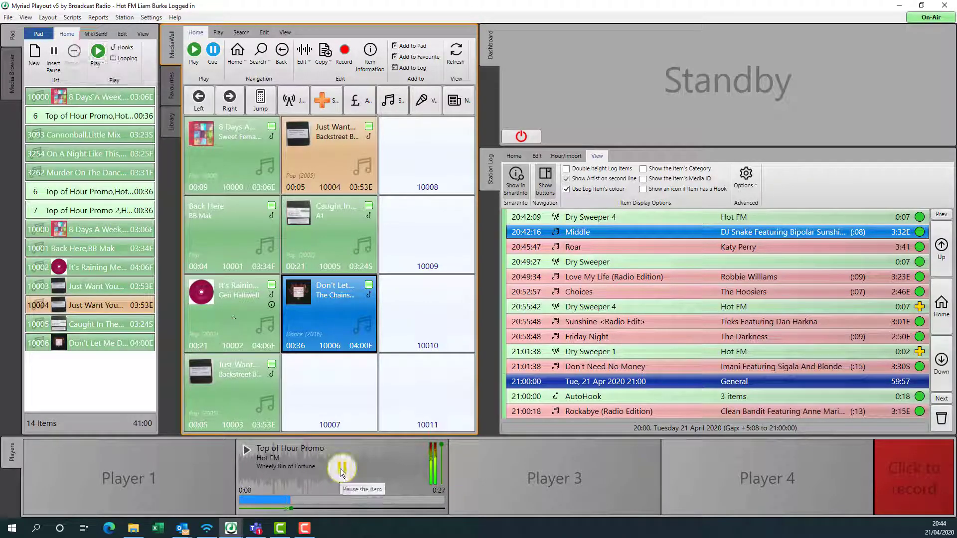
left_click(340, 468)
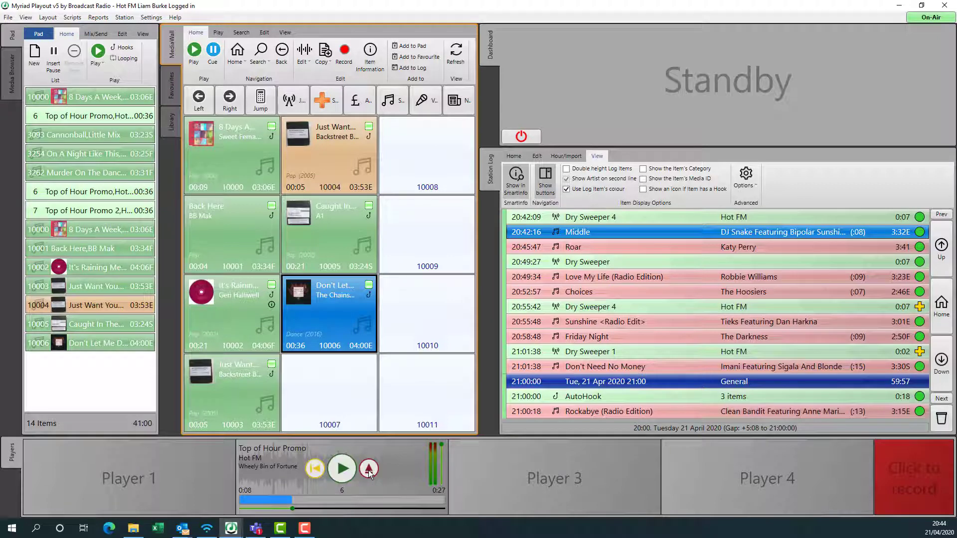
left_click(369, 470)
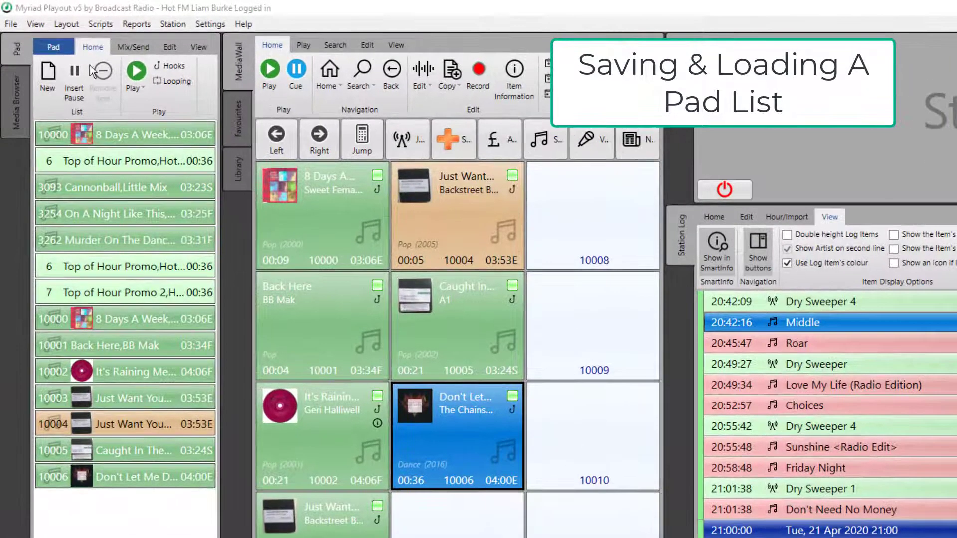
- Save the Pad list to a file named my pad
left_click(57, 45)
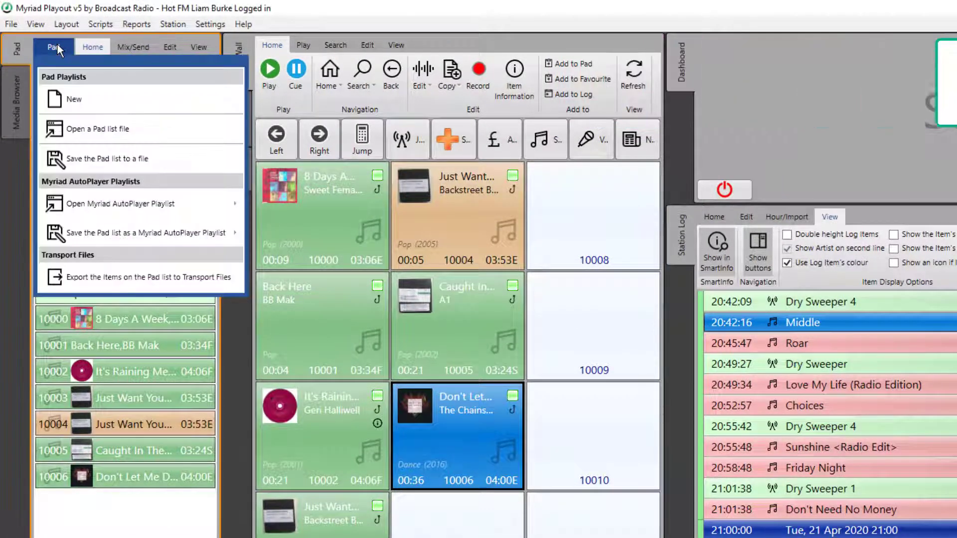
left_click(113, 160)
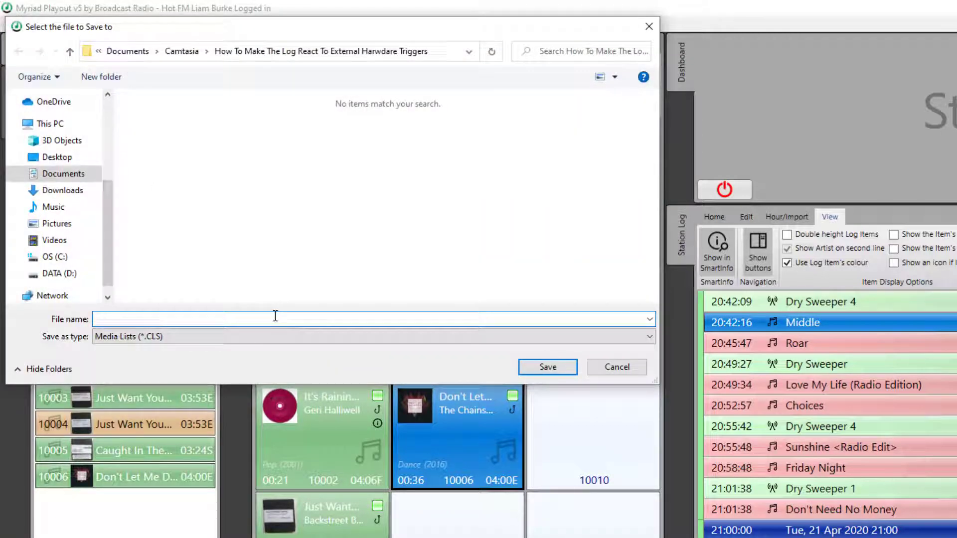
type("my pad")
key("Return")
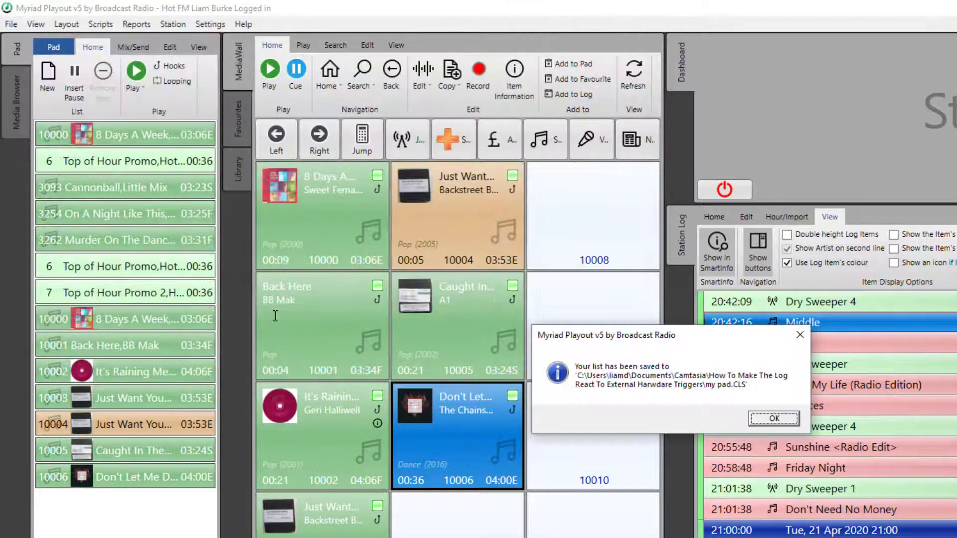
left_click(773, 419)
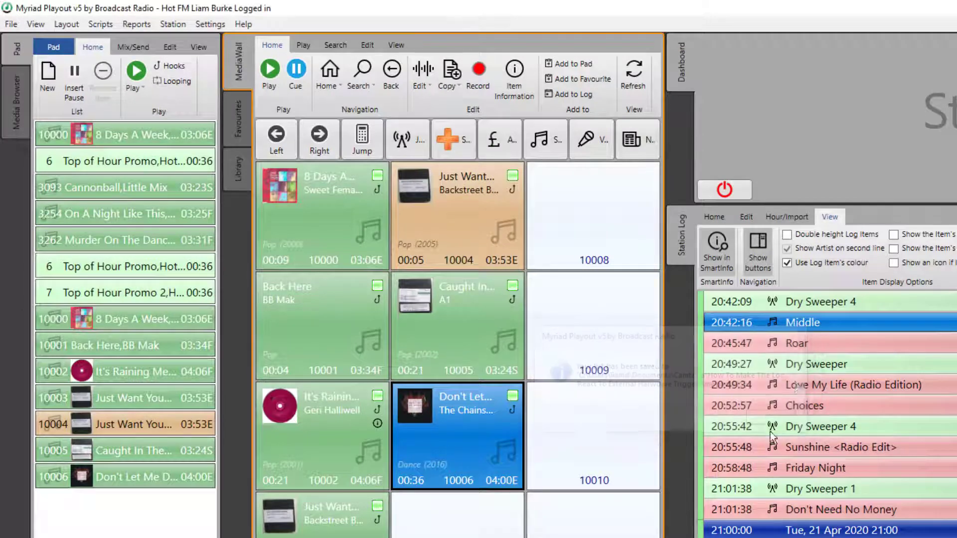
- Start a new, empty Pad list and load the saved list file my pad.CLS into it
left_click(47, 87)
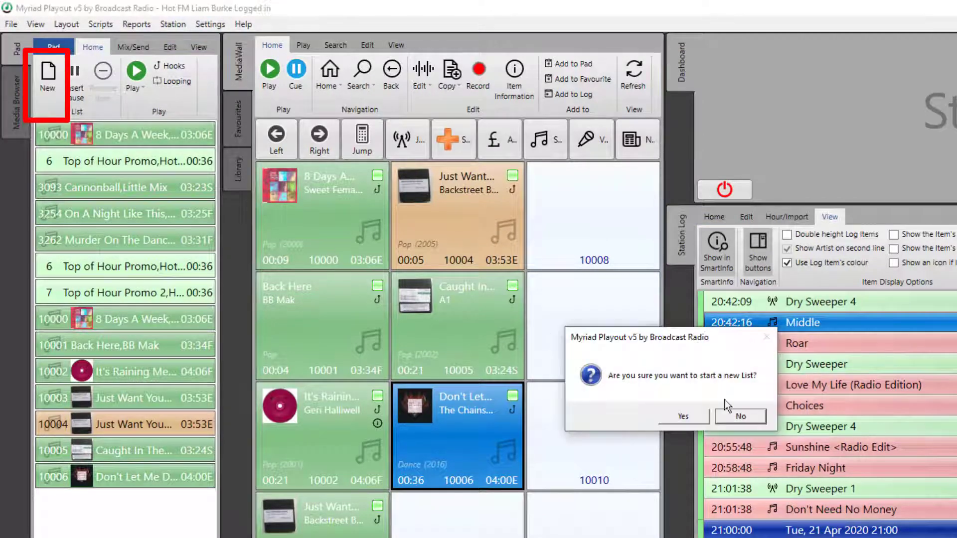
left_click(681, 414)
left_click(65, 50)
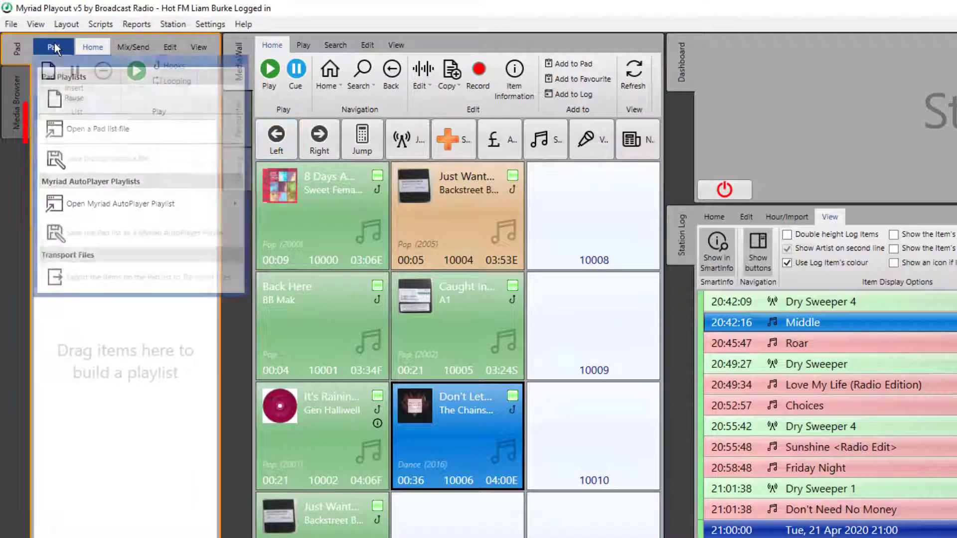
left_click(119, 129)
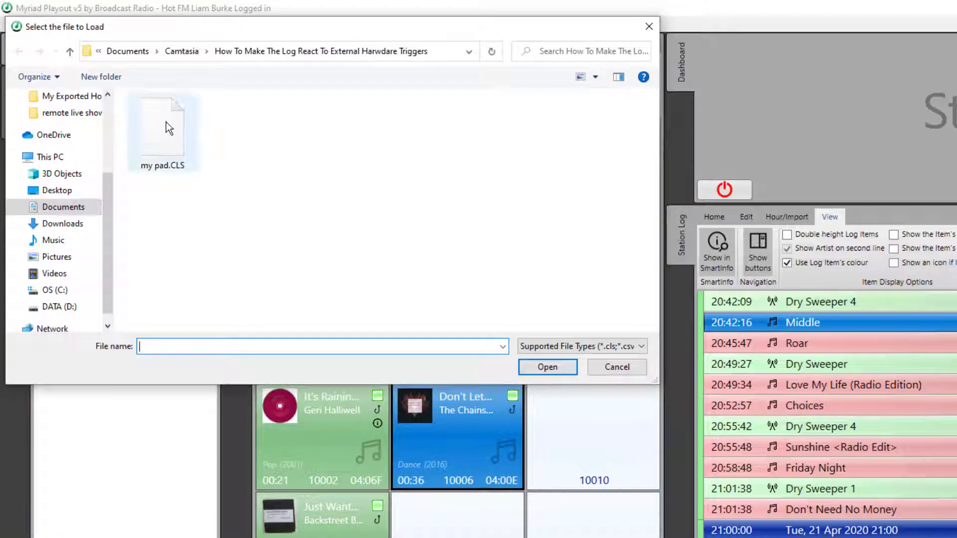
double_click(166, 121)
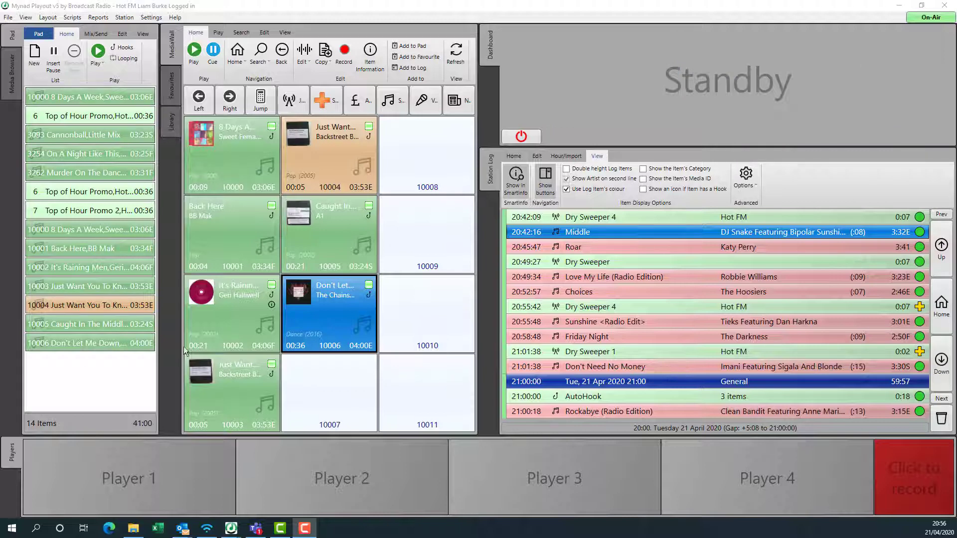
- Move Top of Hour Promo 2 below It's Raining Men, and add Top of Hour Promo after Back Here and Mixed Sweeper 2 after Caught In The Middle
left_click_drag(83, 212, 80, 268)
left_click(289, 100)
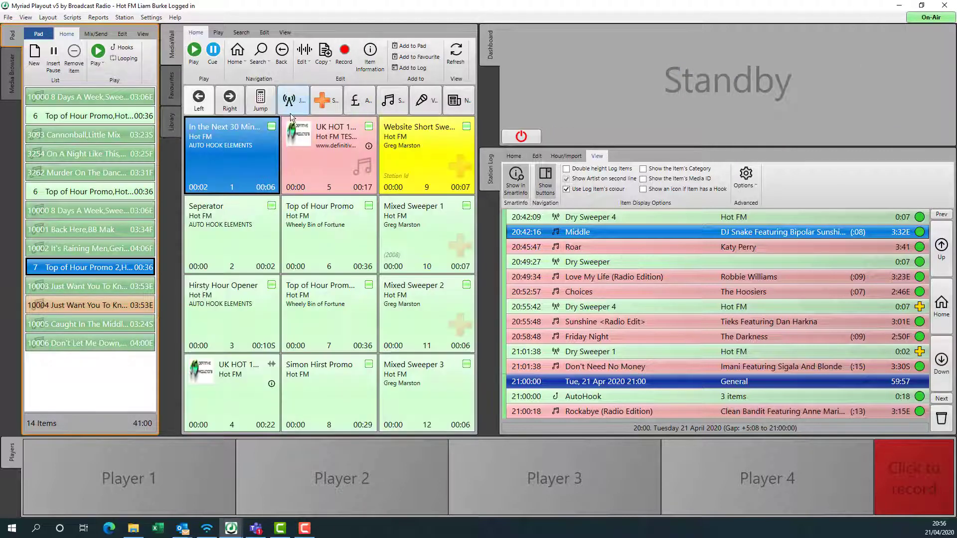
left_click_drag(300, 248, 114, 248)
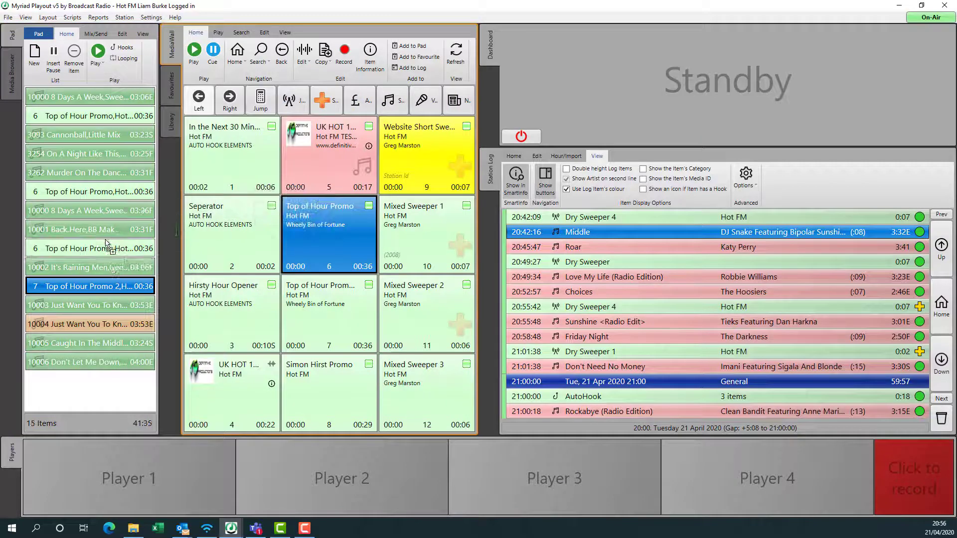
left_click_drag(169, 350, 95, 354)
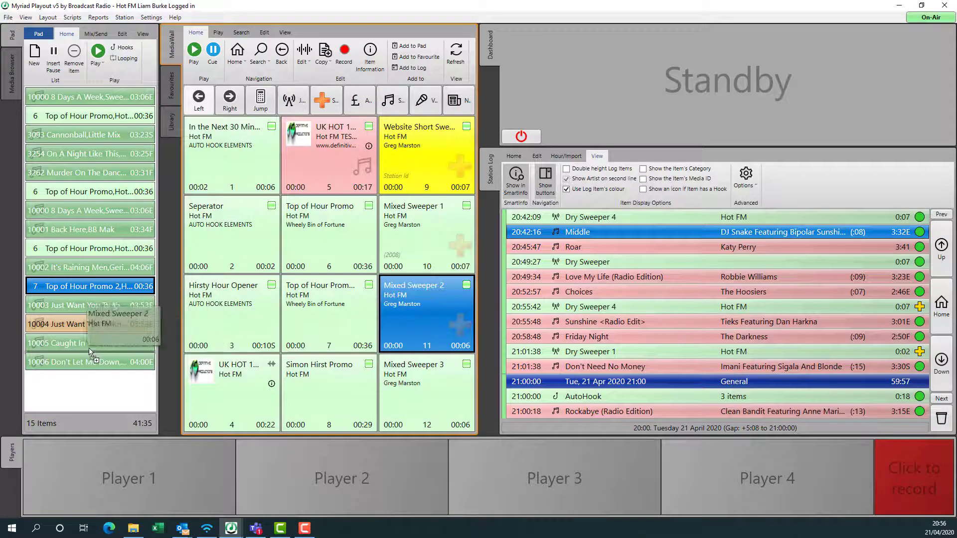
- Insert pauses in the Pad list before Top of Hour Promo 2, Mixed Sweeper 2 and Murder On The Dancefloor
left_click(56, 56)
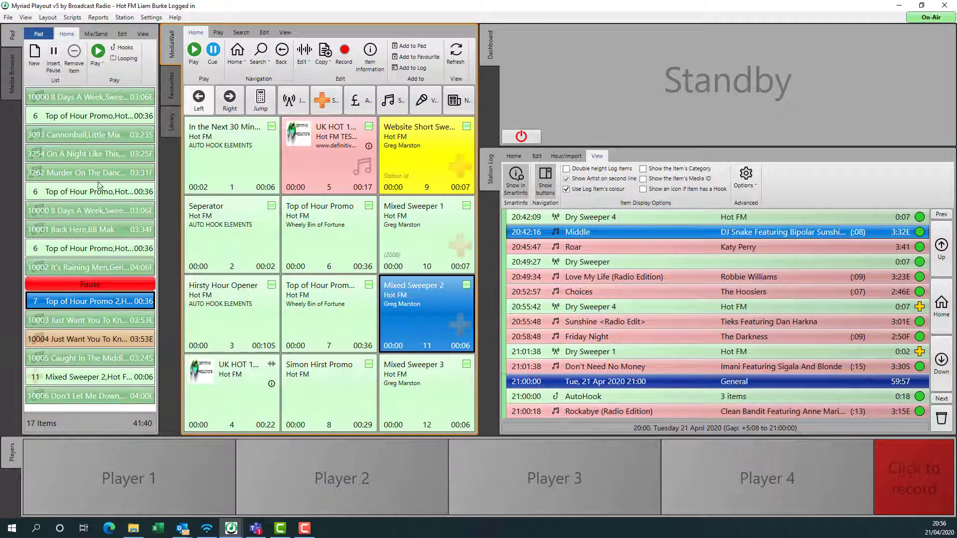
left_click_drag(88, 283, 61, 279)
left_click(54, 56)
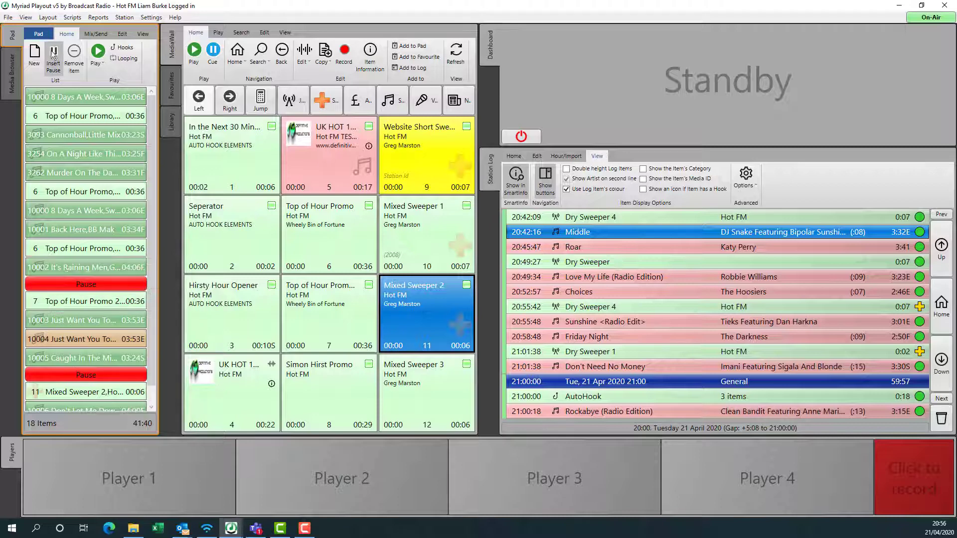
left_click(66, 176)
left_click(53, 55)
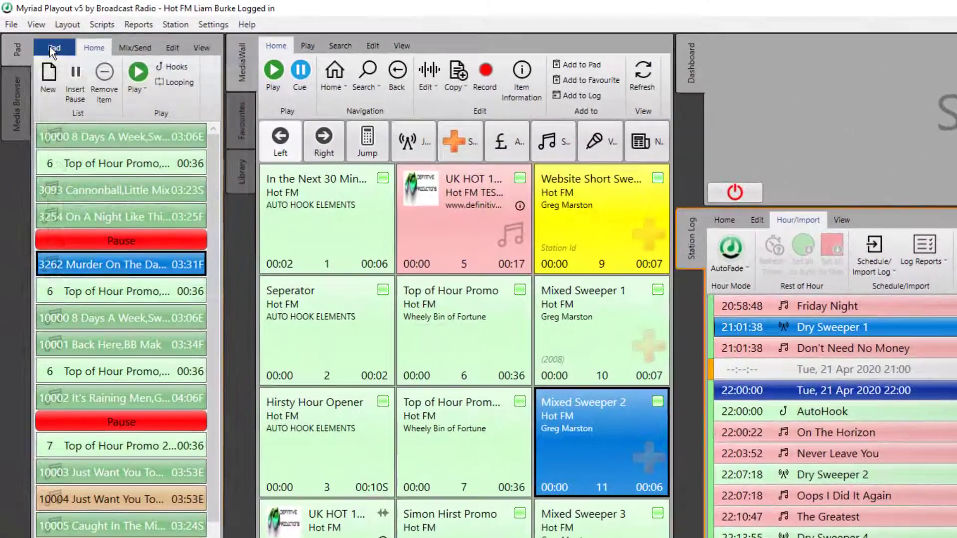
- Save the Pad list to a file named My Log Export on the Desktop
left_click(36, 33)
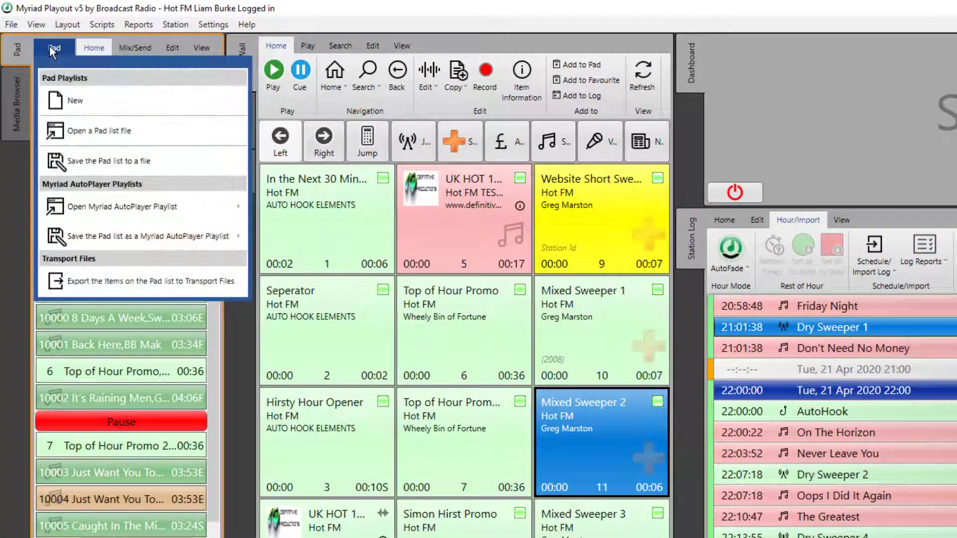
left_click(134, 161)
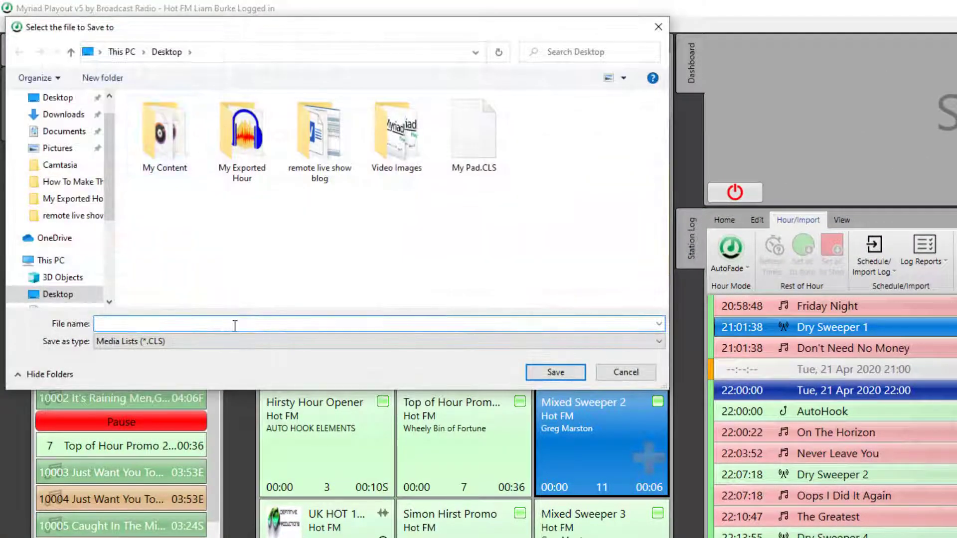
type("My Lo")
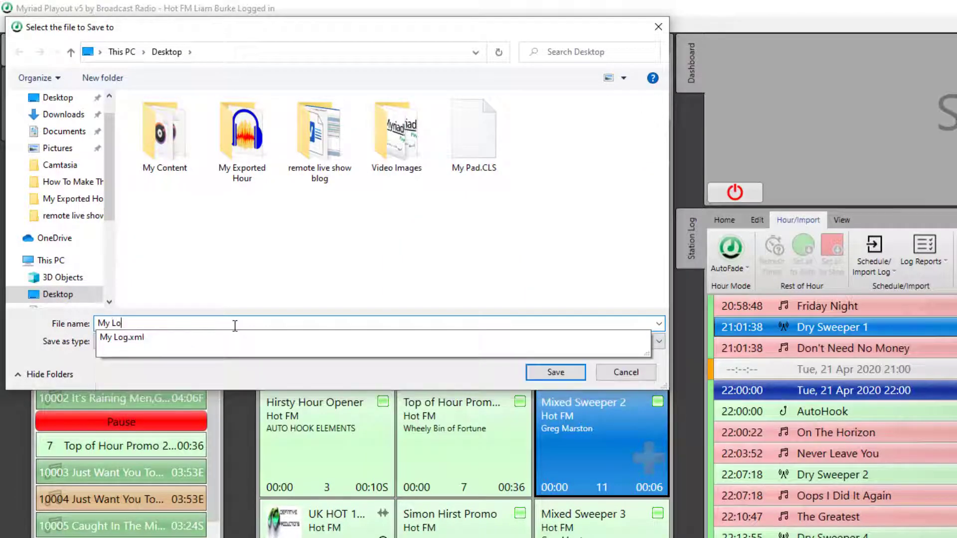
type("g Export")
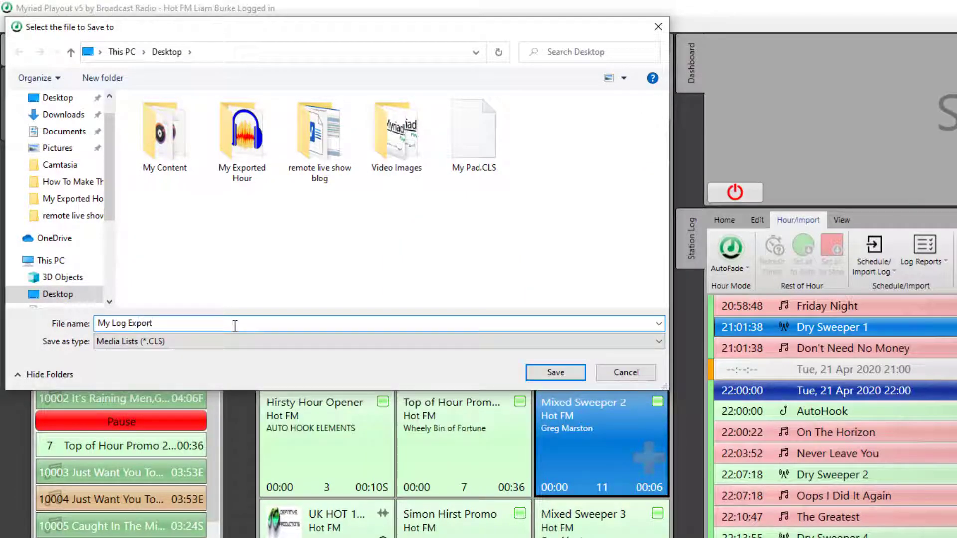
key("Return")
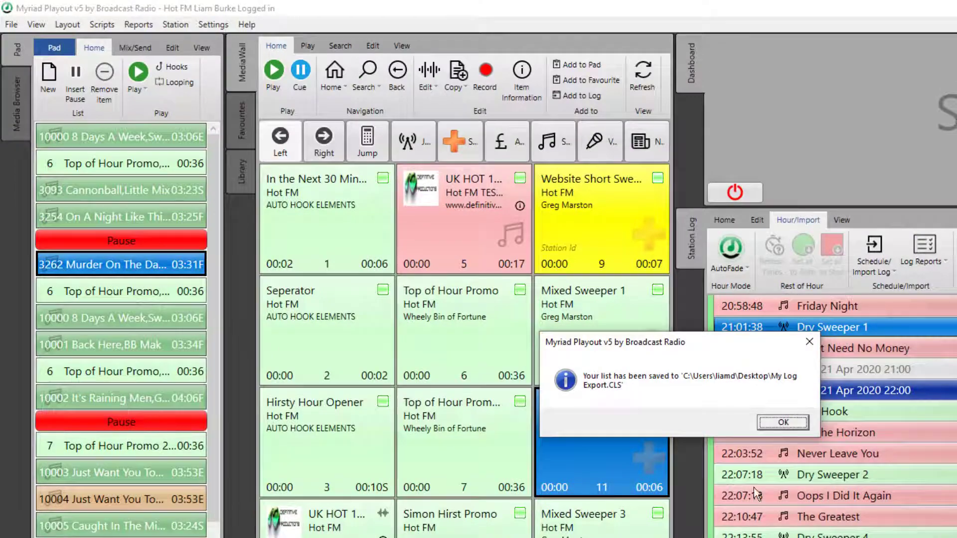
left_click(783, 422)
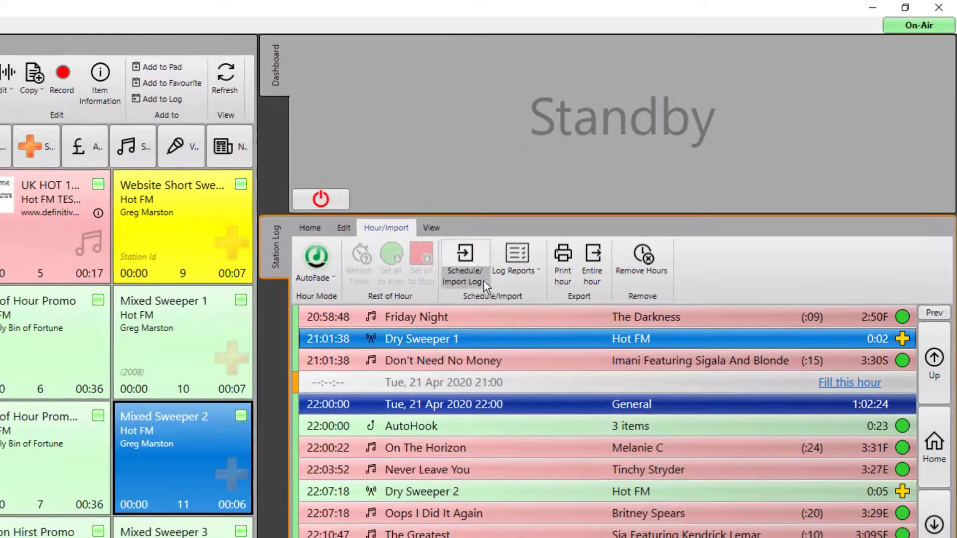
- Import My Log Export.CLS from the Desktop as a single hour into the Log for 21 April 2020 at 21:00
left_click(484, 280)
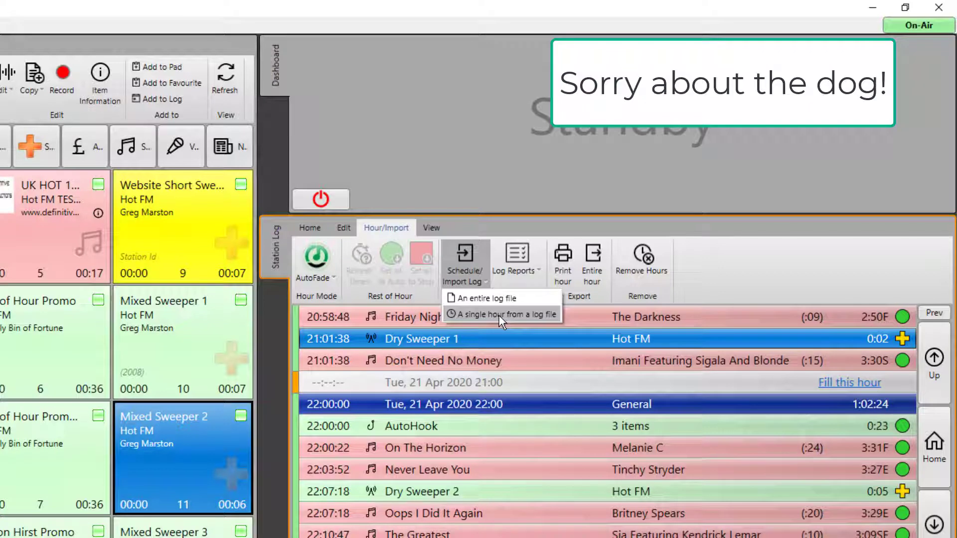
left_click(501, 315)
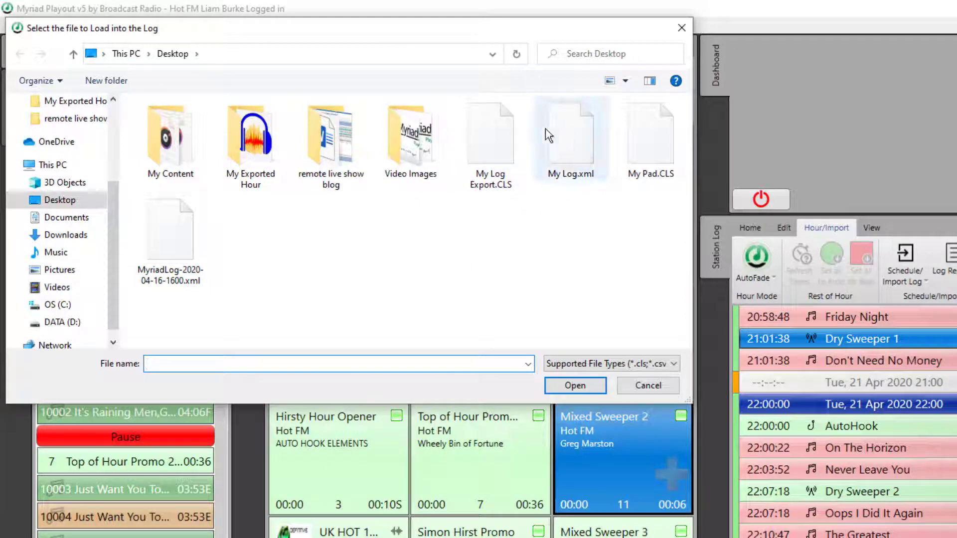
left_click(492, 134)
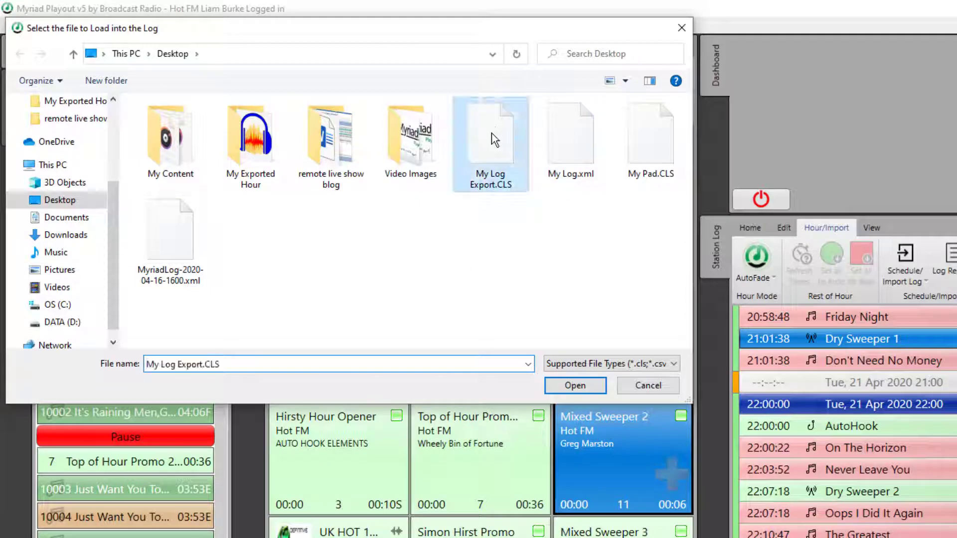
left_click(576, 386)
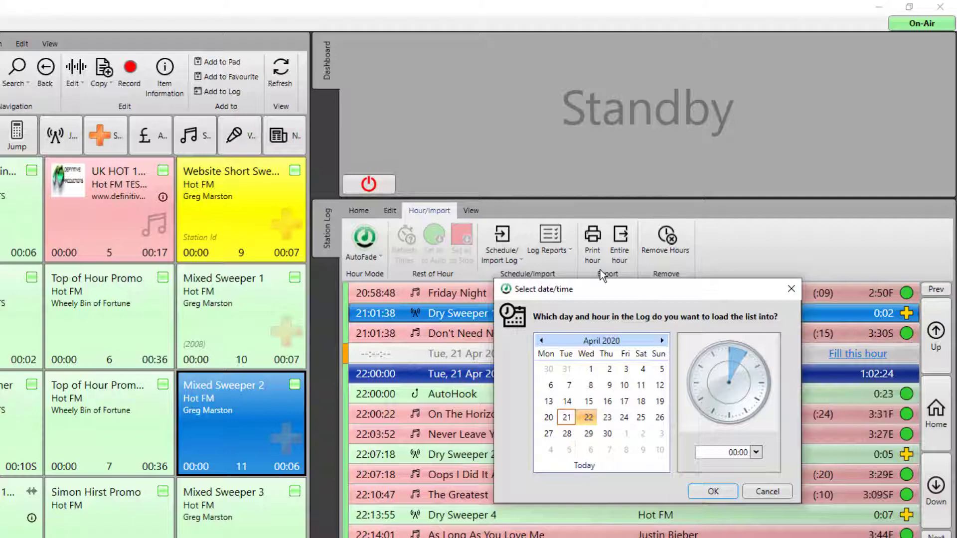
left_click_drag(608, 294, 575, 243)
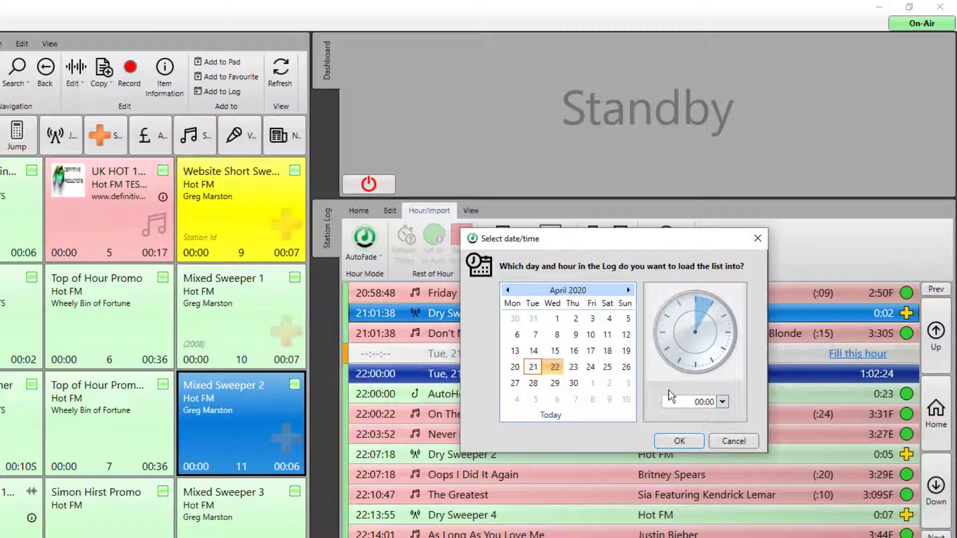
left_click(532, 367)
left_click(663, 339)
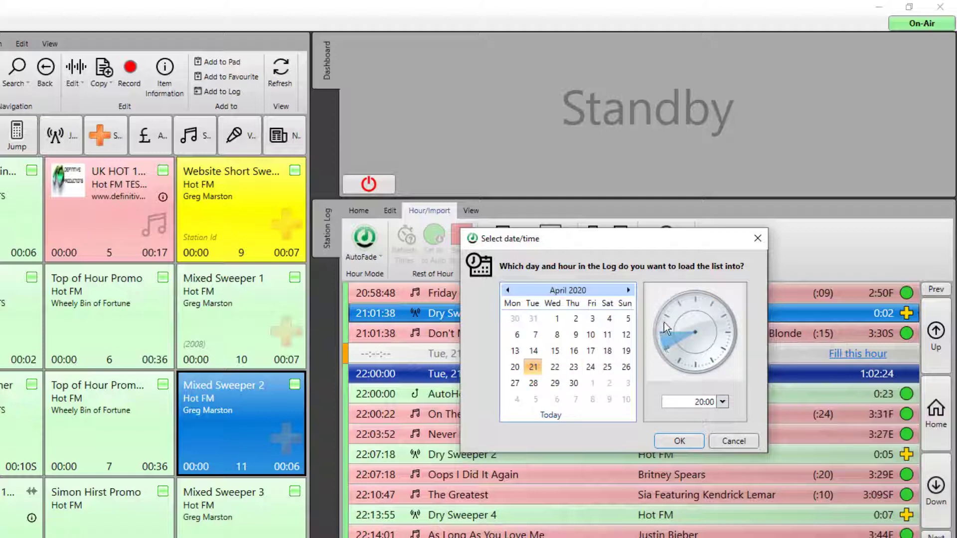
left_click(681, 441)
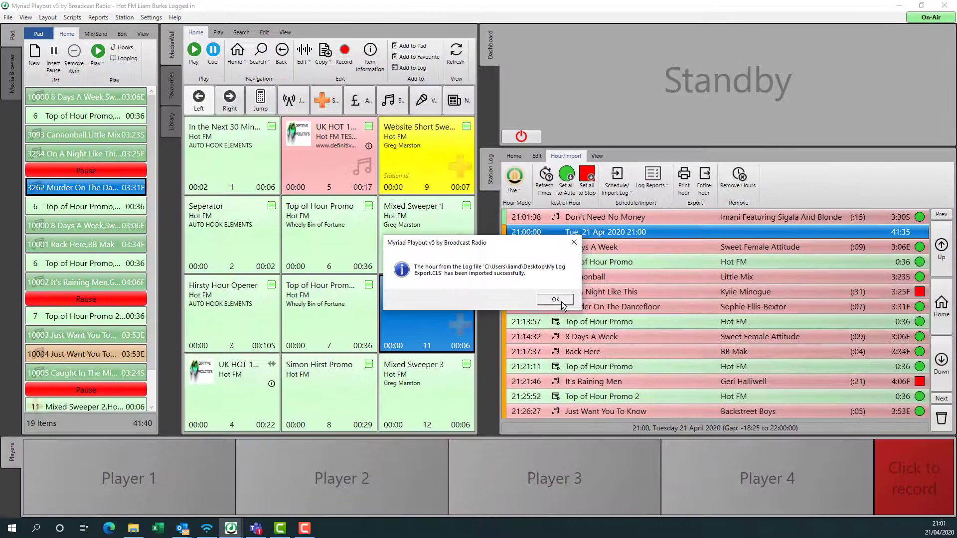
left_click(421, 407)
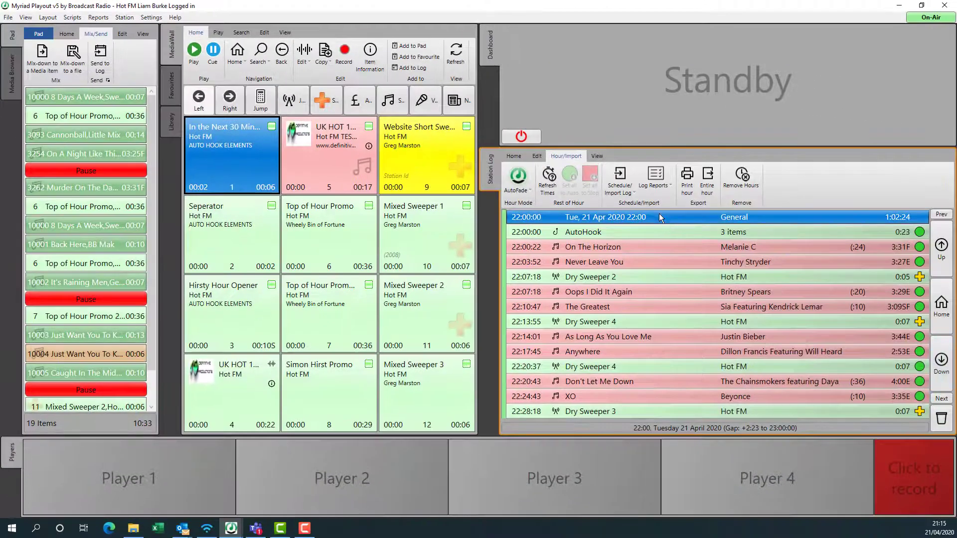
- Delete the entire 22:00 hour of 21 April 2020 from the Log
right_click(658, 213)
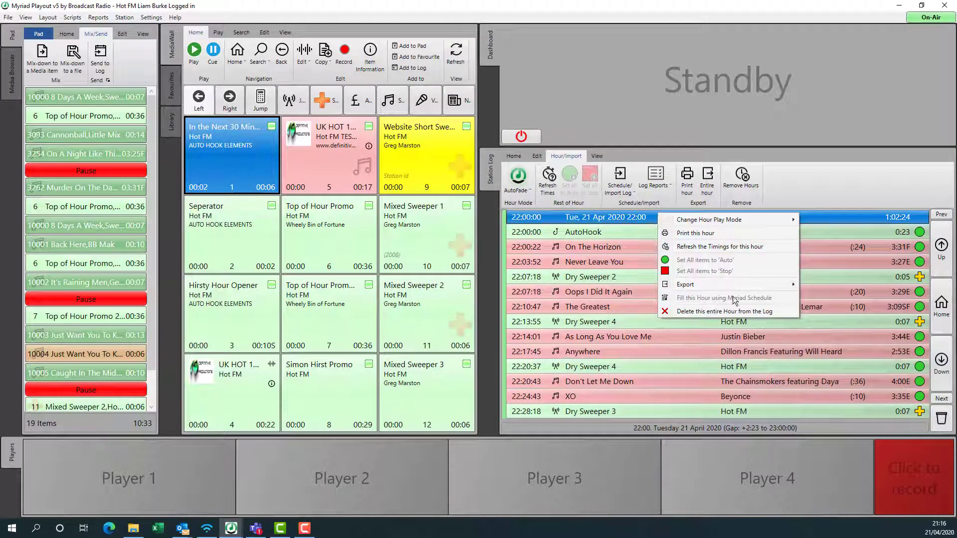
left_click(724, 311)
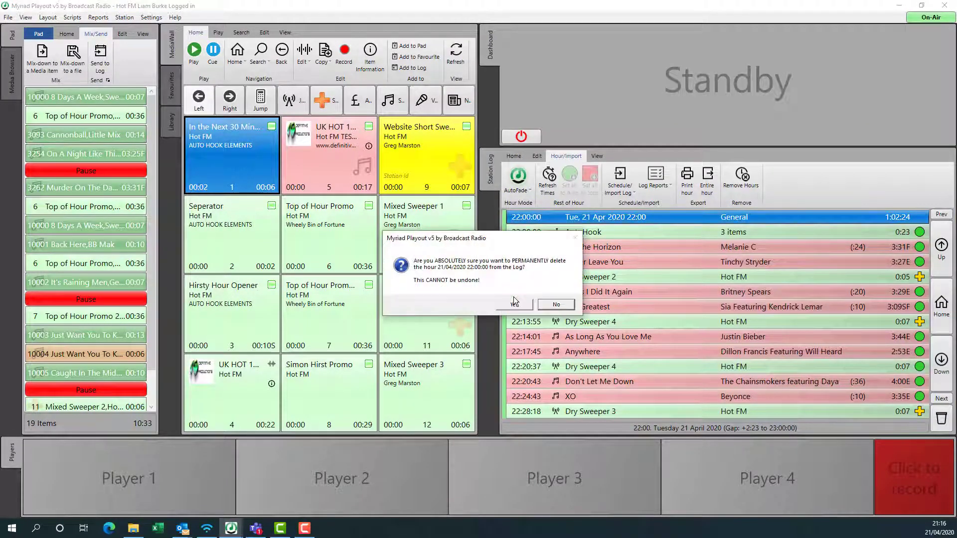
left_click(515, 303)
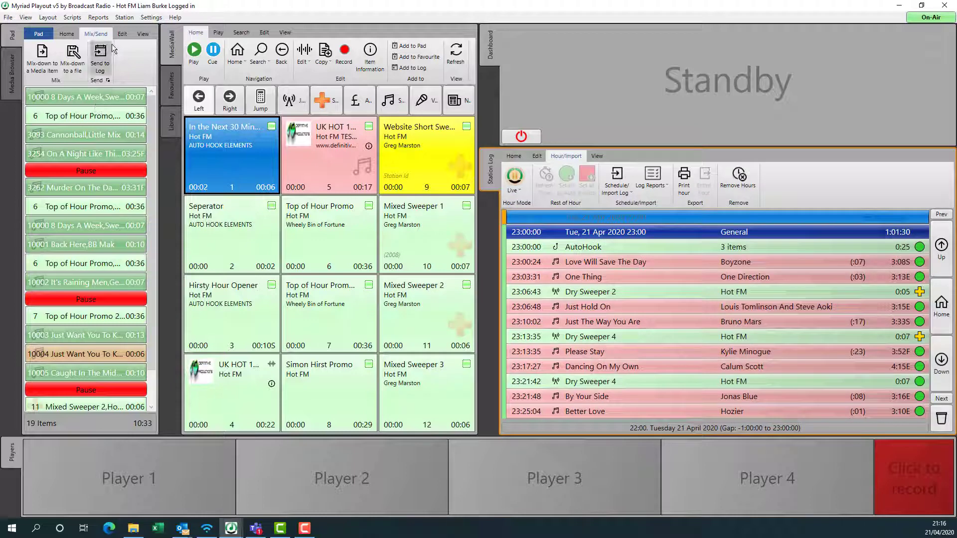
- Send the Pad list to the Log for 21 April 2020 at 22:00
left_click(97, 59)
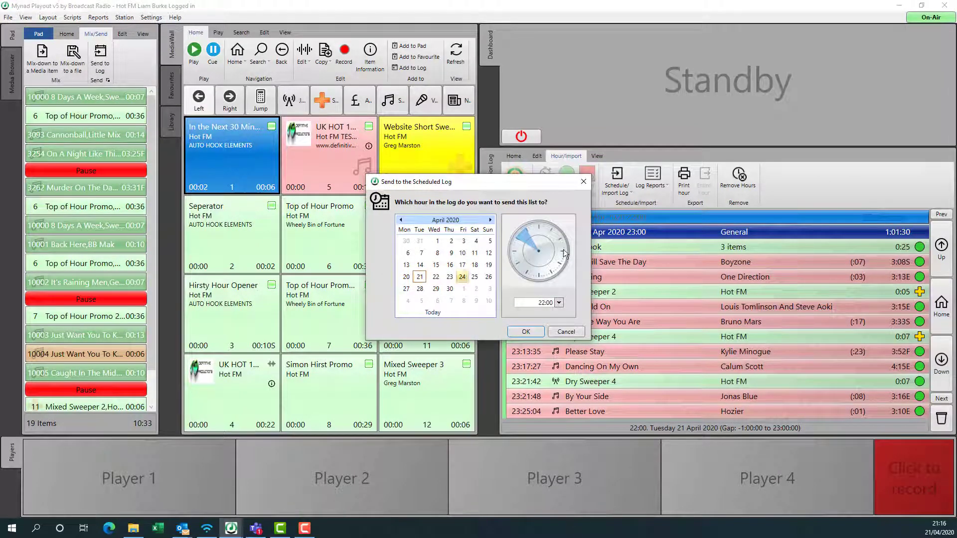
left_click(519, 331)
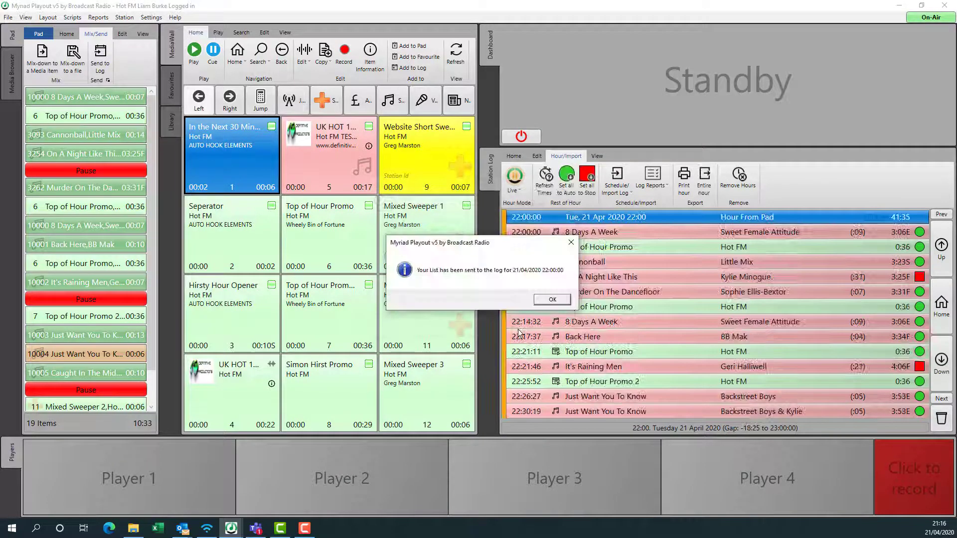
left_click(549, 298)
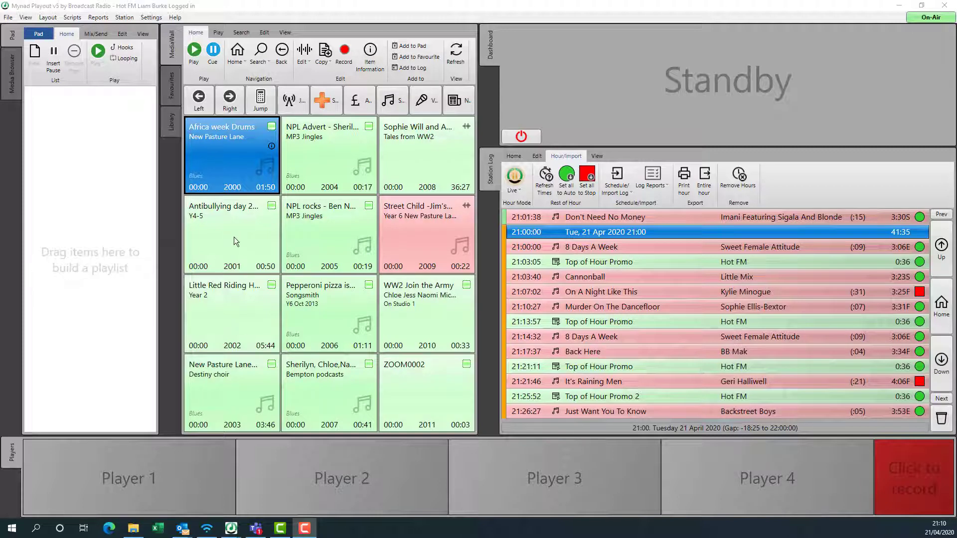
- Add the MediaWall items with Media IDs 2001, 2005, 2010, 2004 and 2007 to the empty Pad in that order
left_click_drag(234, 231, 94, 196)
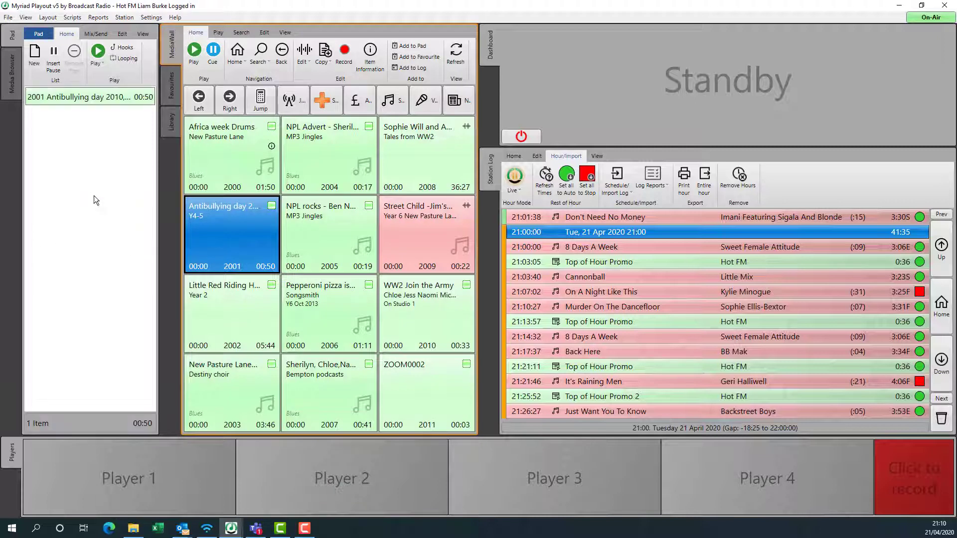
left_click_drag(312, 228, 103, 214)
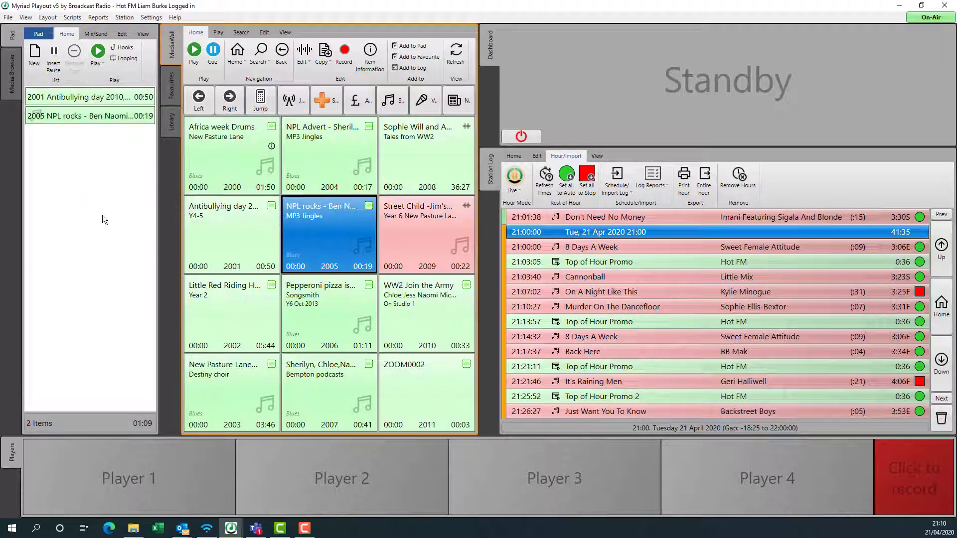
left_click_drag(418, 308, 113, 222)
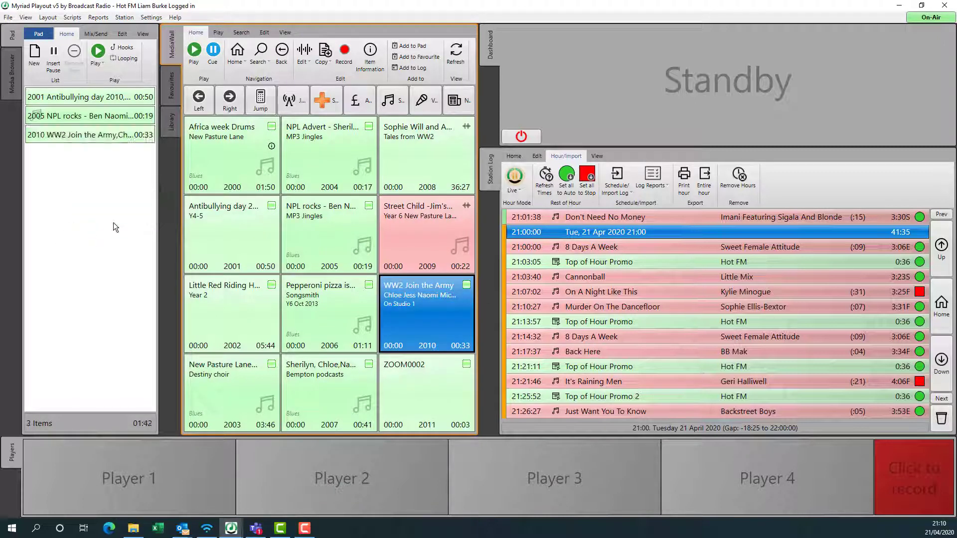
left_click_drag(331, 144, 75, 260)
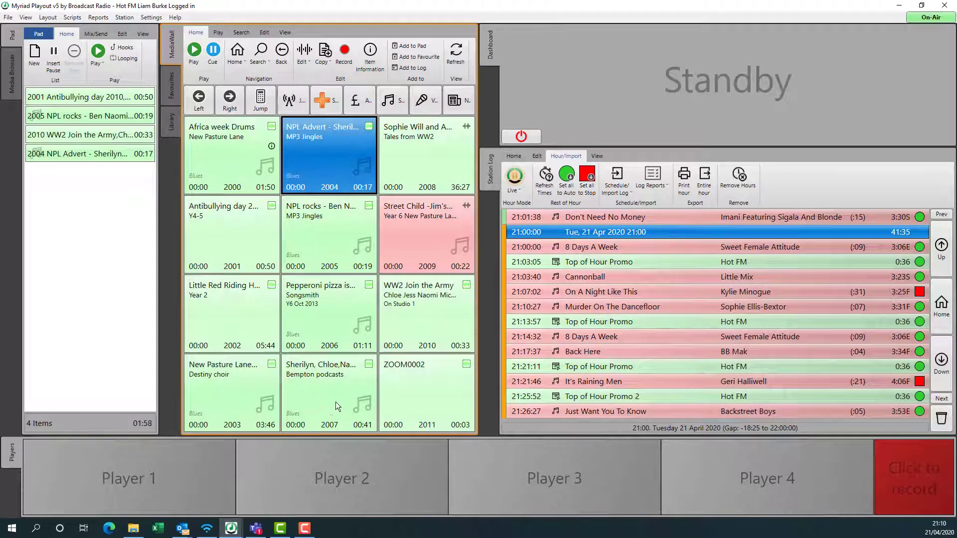
left_click_drag(336, 406, 65, 256)
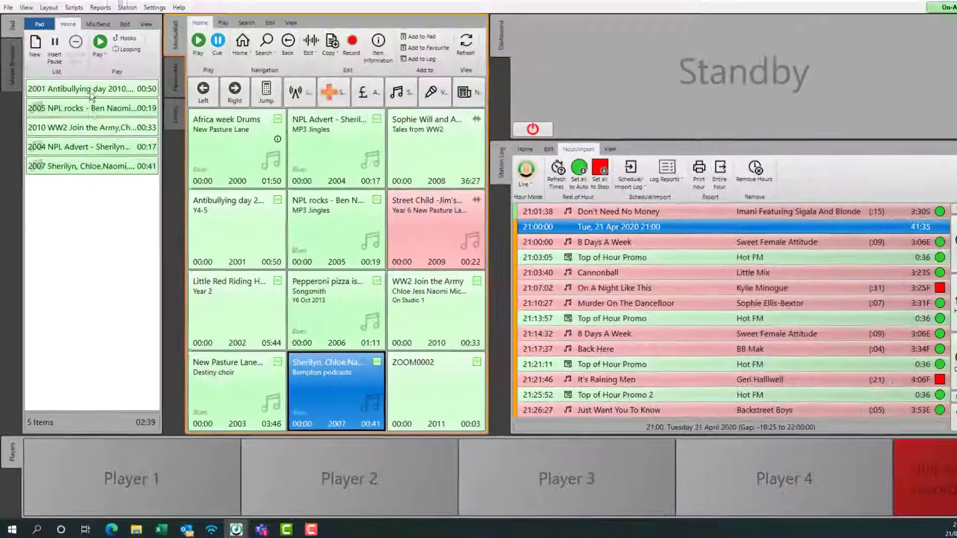
- Mix down the five-item Pad list to a media item at the empty Media ID 2012
left_click_drag(101, 83, 99, 98)
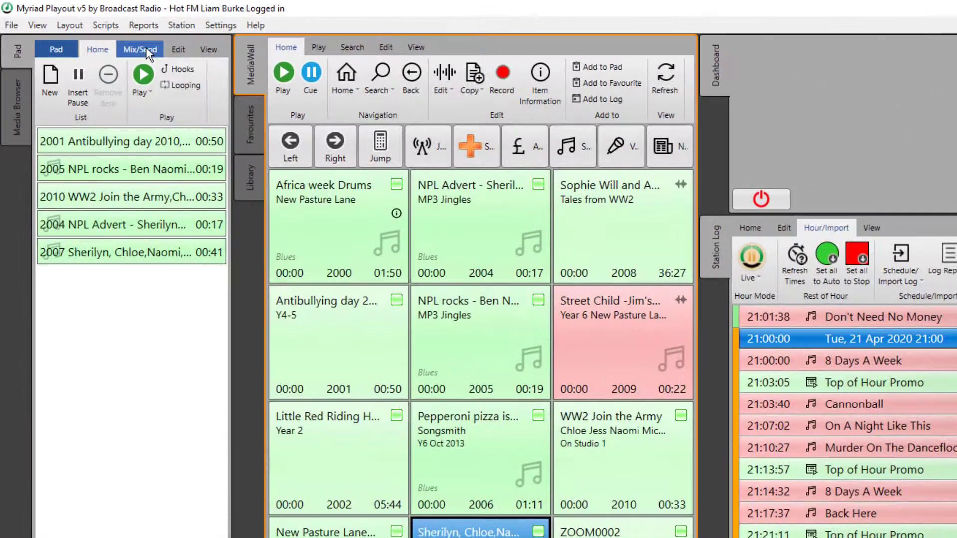
left_click(146, 47)
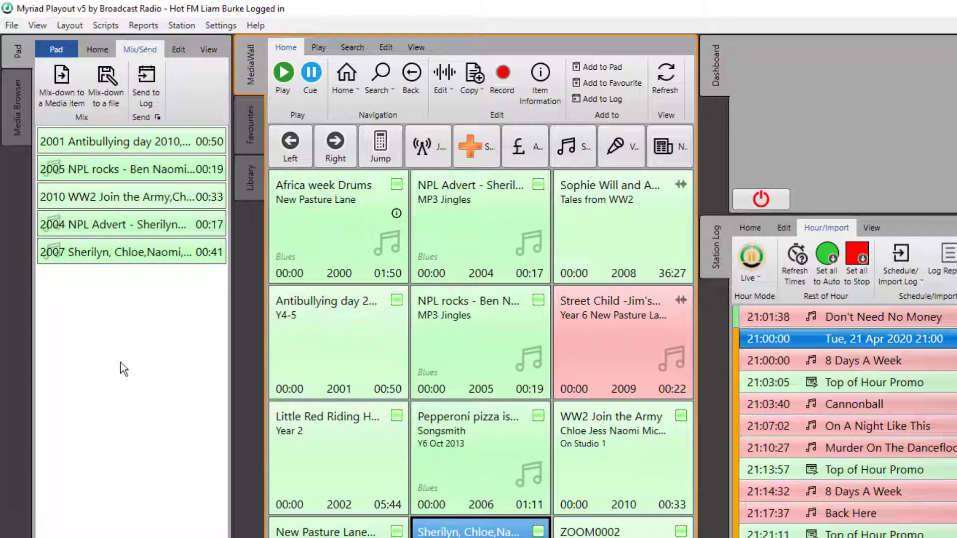
left_click(58, 83)
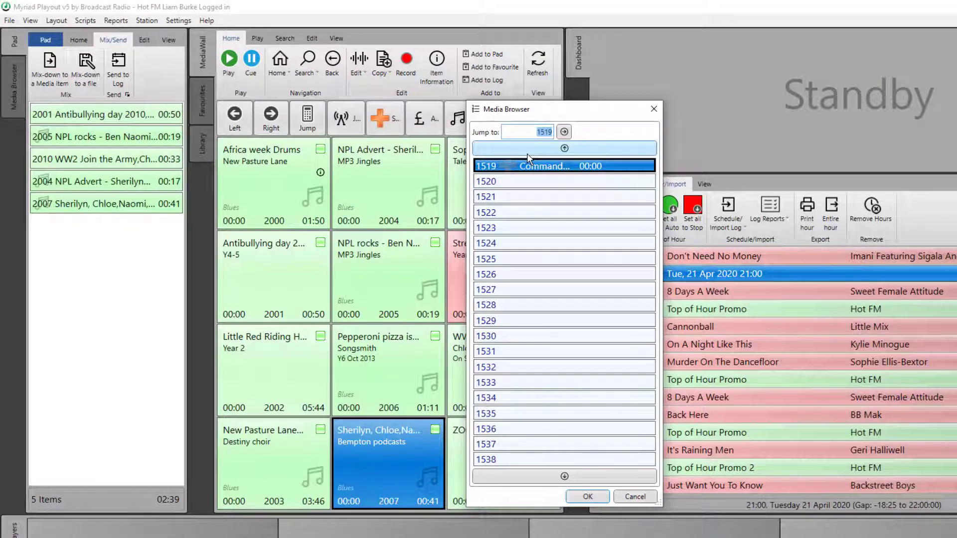
type("2000")
key("Return")
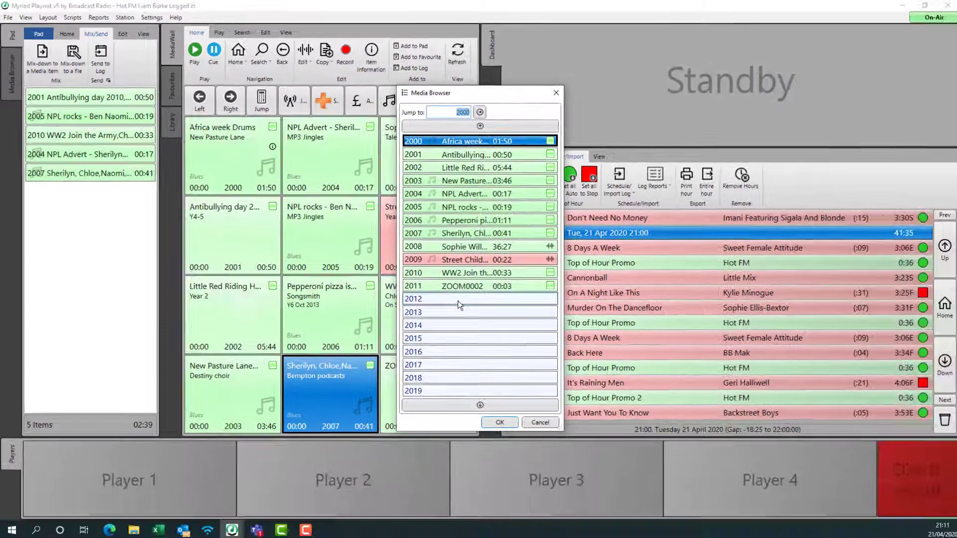
double_click(539, 354)
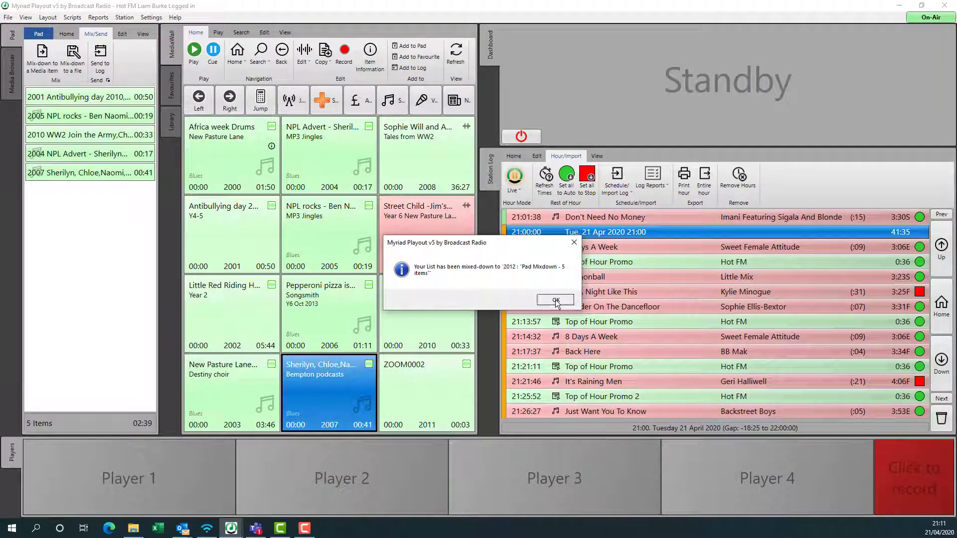
left_click(555, 300)
- Find mixdown 2012 on the MediaWall, play it briefly in Player 1, pause it and eject it
left_click(417, 380)
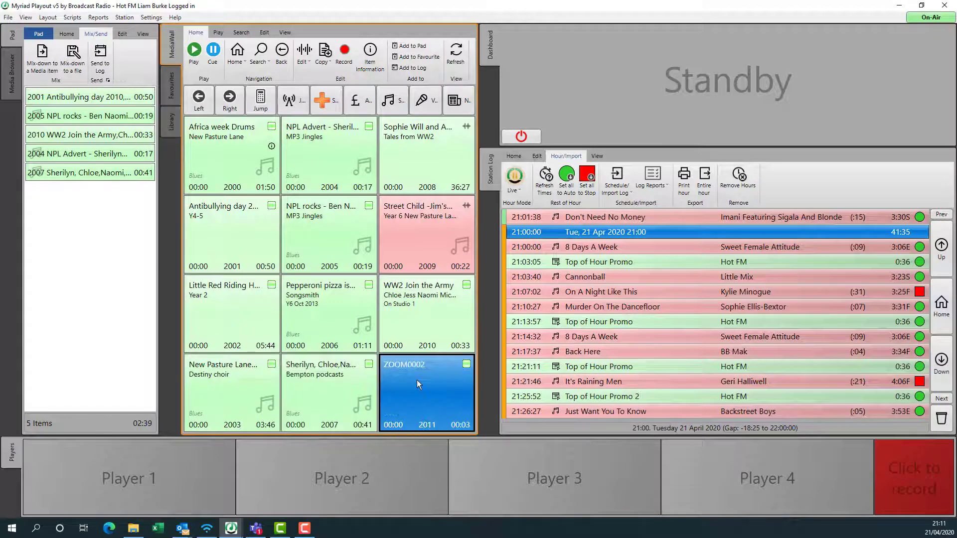
key("Right")
key("Right")
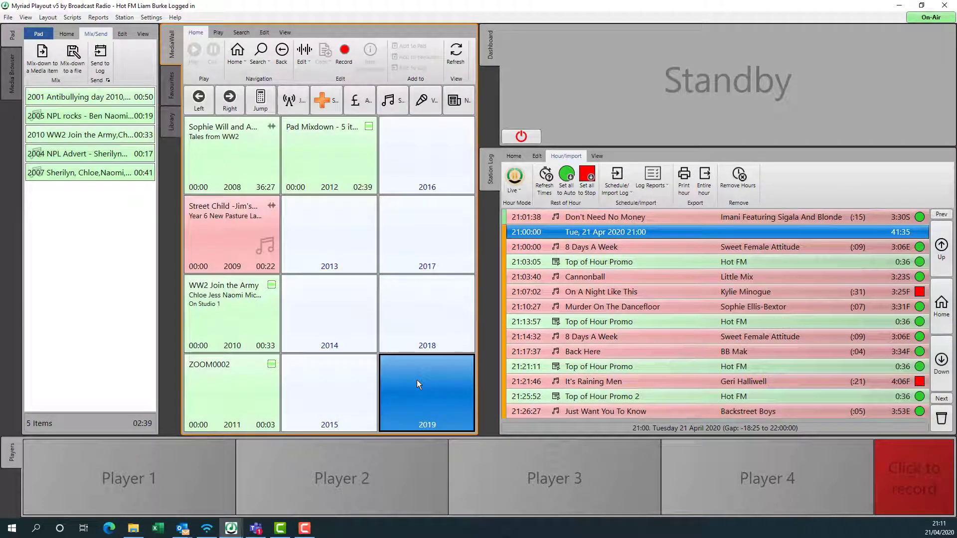
left_click(335, 153)
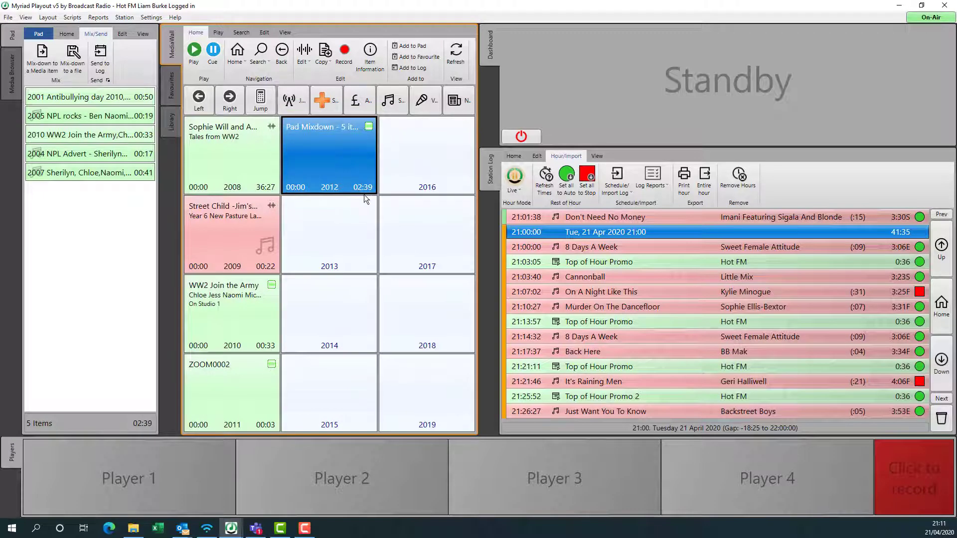
left_click_drag(330, 150, 132, 470)
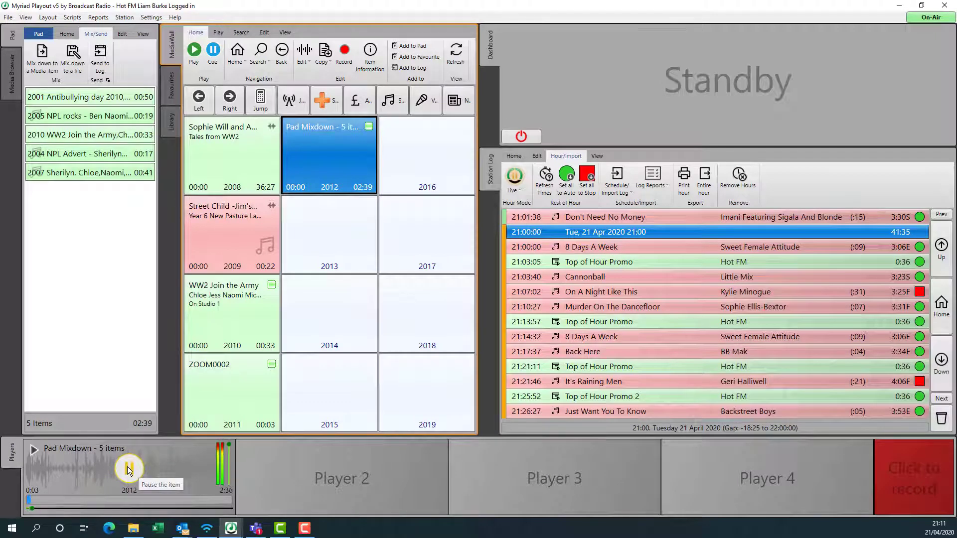
left_click(128, 468)
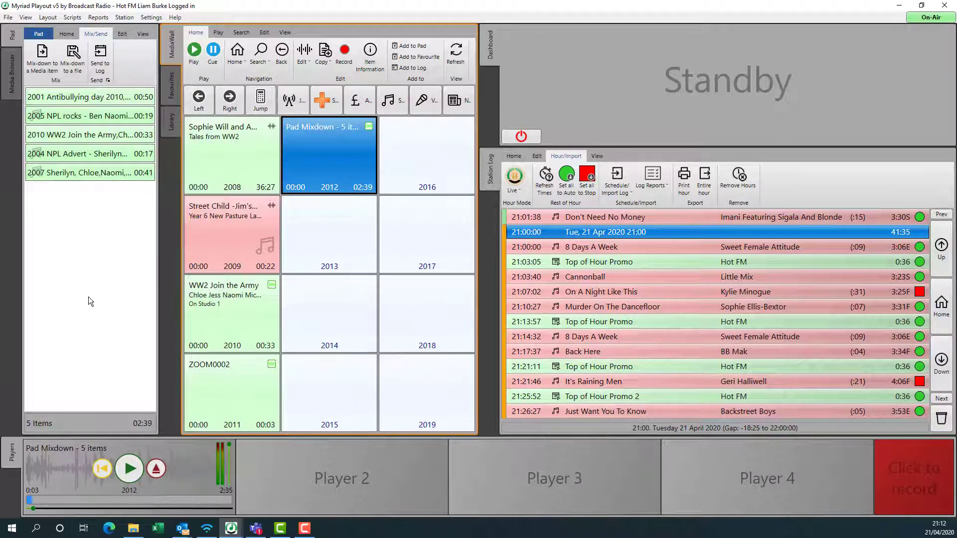
left_click(156, 470)
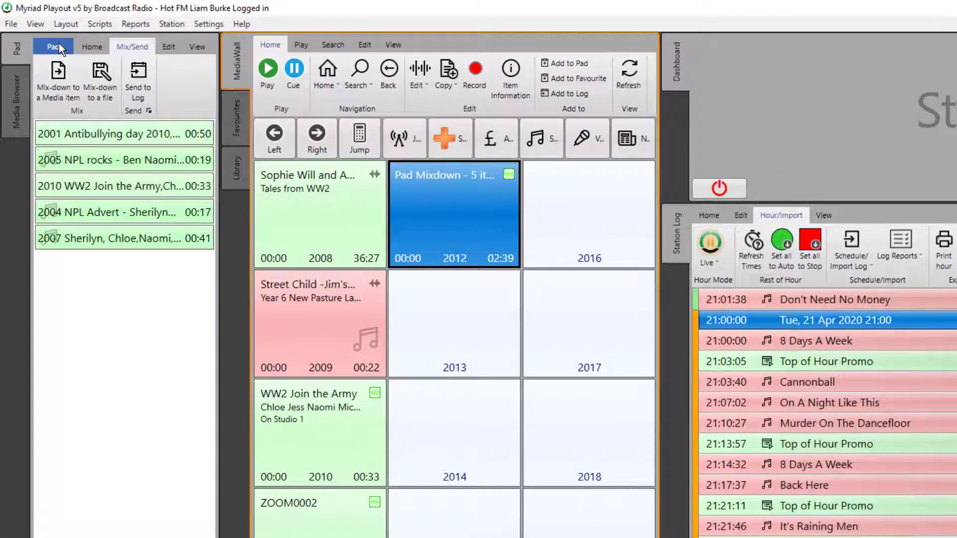
- Start a new Pad list and add the In the Next 30 Minutes item, Media ID 1, to it
left_click(58, 44)
left_click(64, 100)
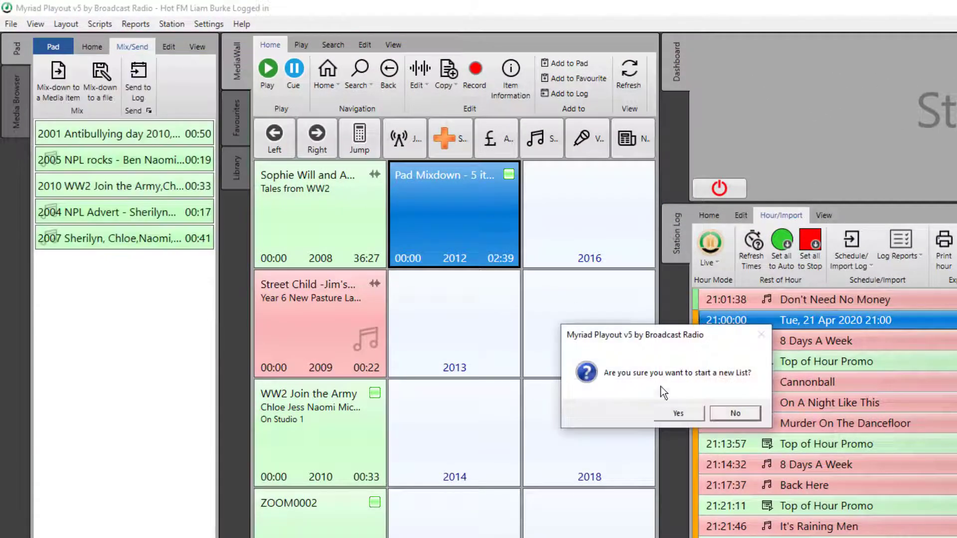
left_click(677, 413)
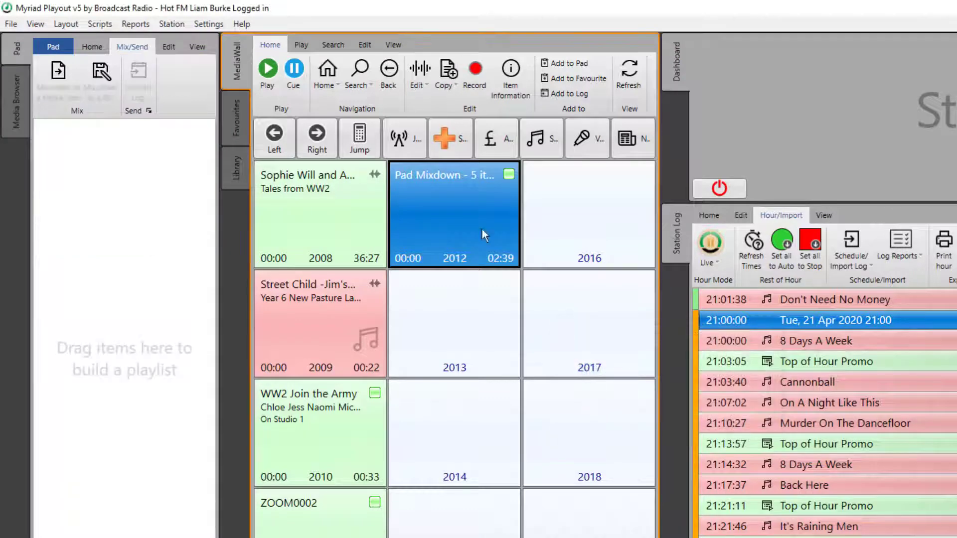
left_click(400, 139)
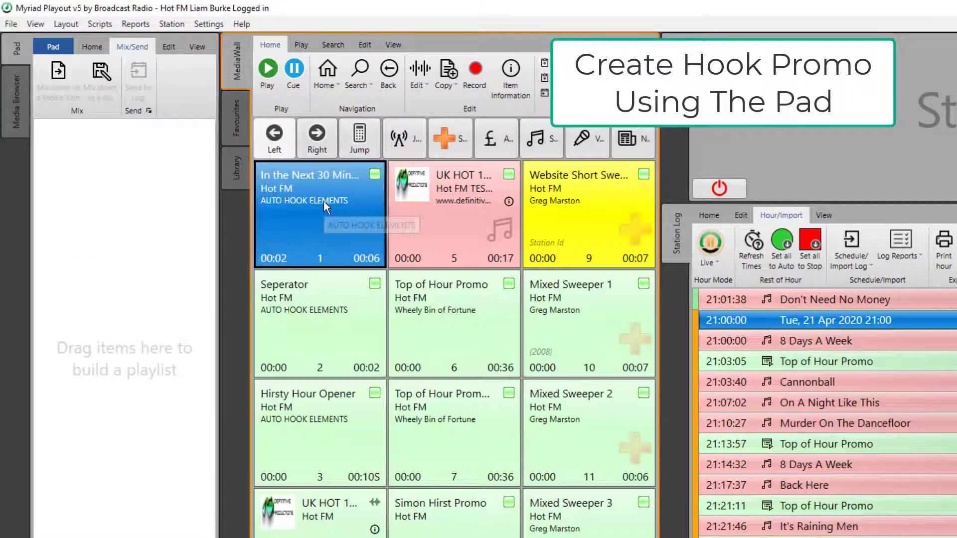
left_click_drag(324, 202, 81, 213)
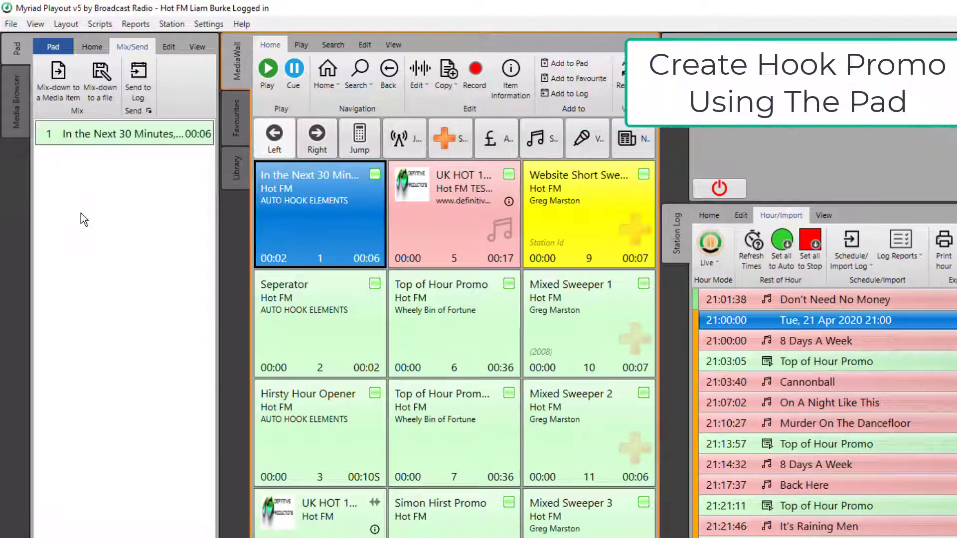
- Go to Media ID 3000 on the MediaWall and add songs 3001, 3005, 3002 and 3004 to the Pad in that order
left_click(556, 133)
left_click(360, 137)
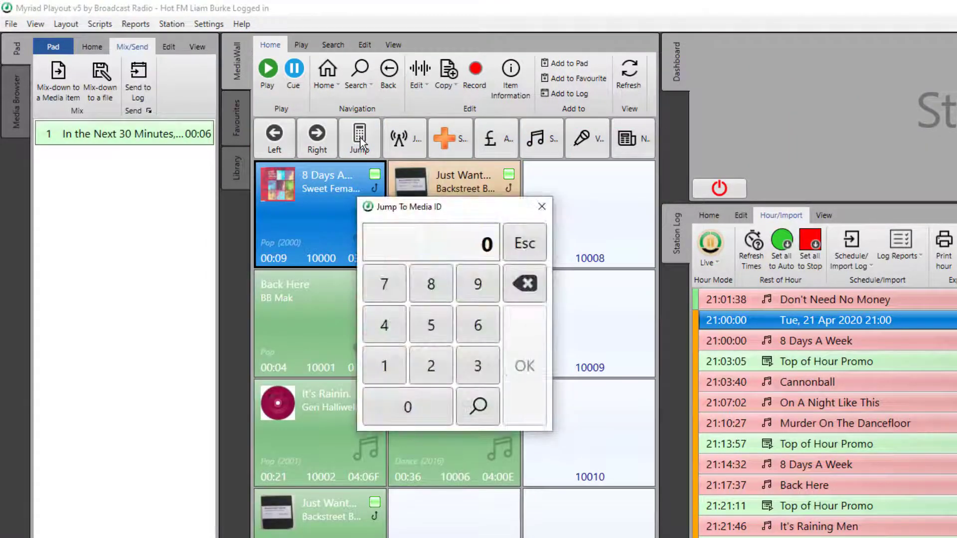
type("3000")
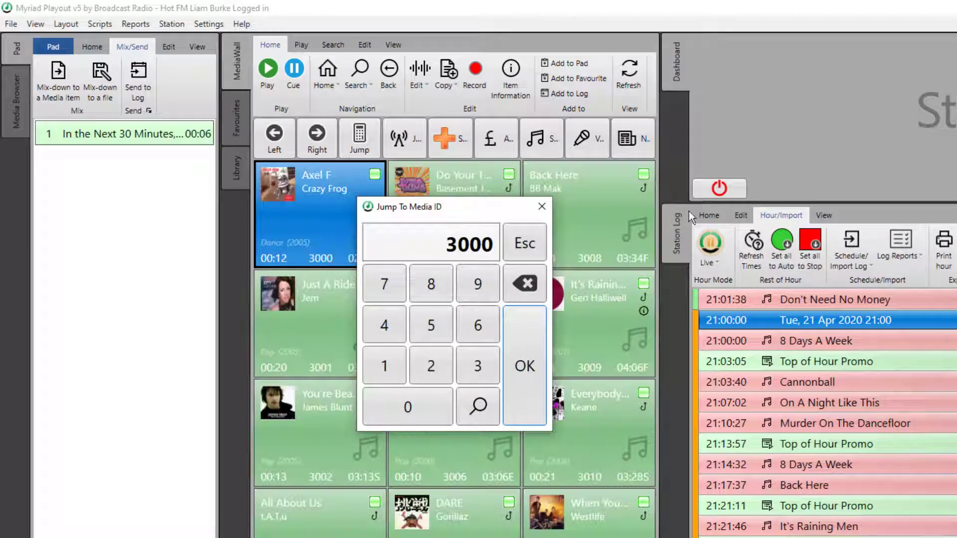
left_click(532, 343)
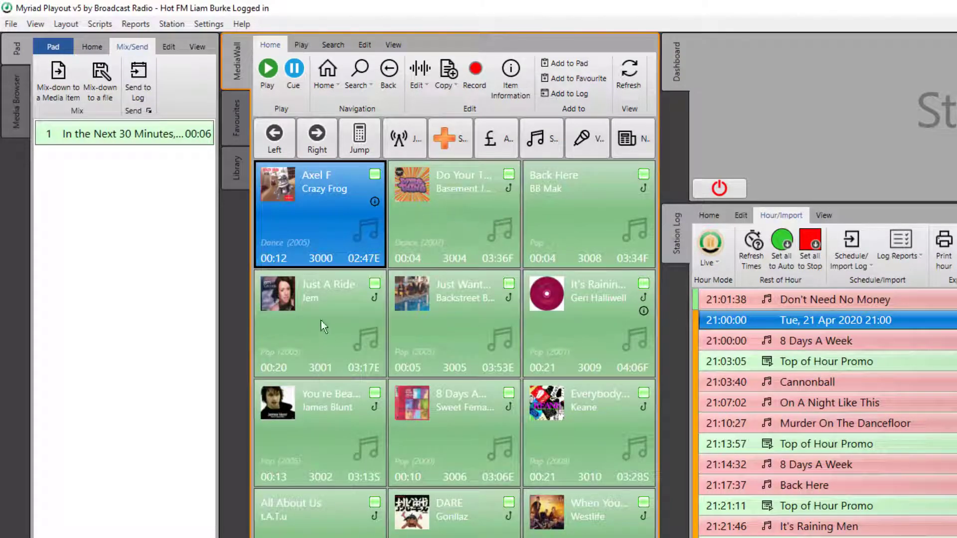
left_click_drag(324, 326, 124, 319)
left_click_drag(445, 313, 103, 339)
left_click_drag(314, 432, 122, 419)
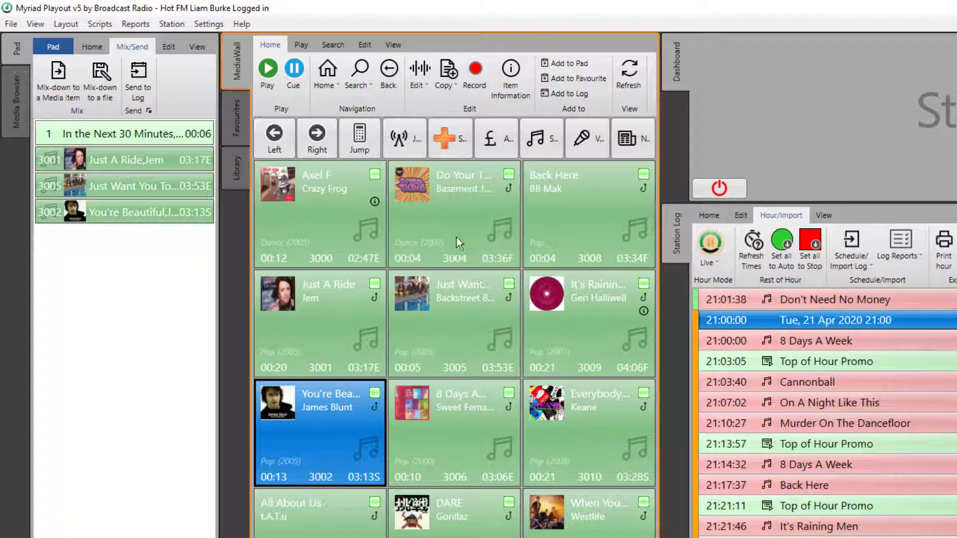
left_click_drag(475, 206, 52, 336)
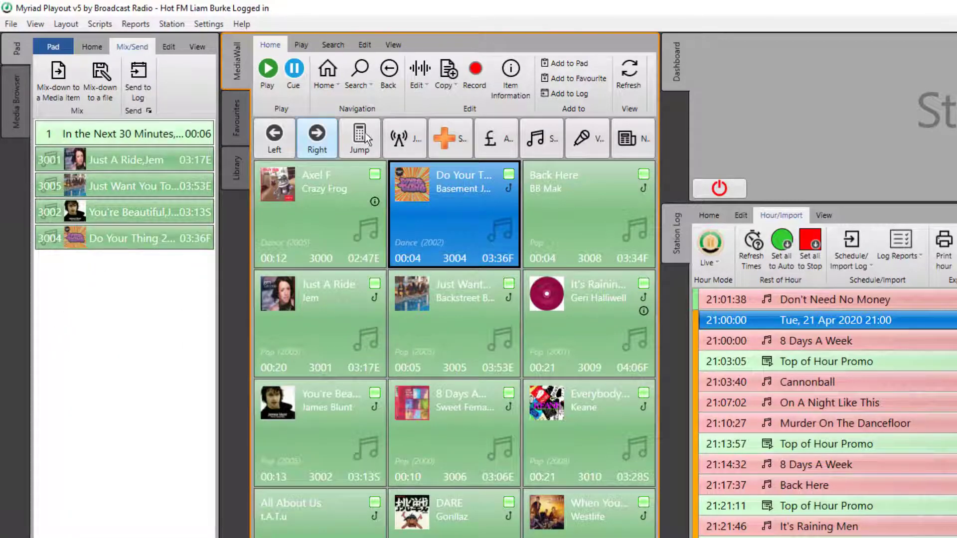
- Add Mixed Sweeper 1 to the end of the Pad list and insert Seperator between songs 3005 and 3002
left_click(402, 138)
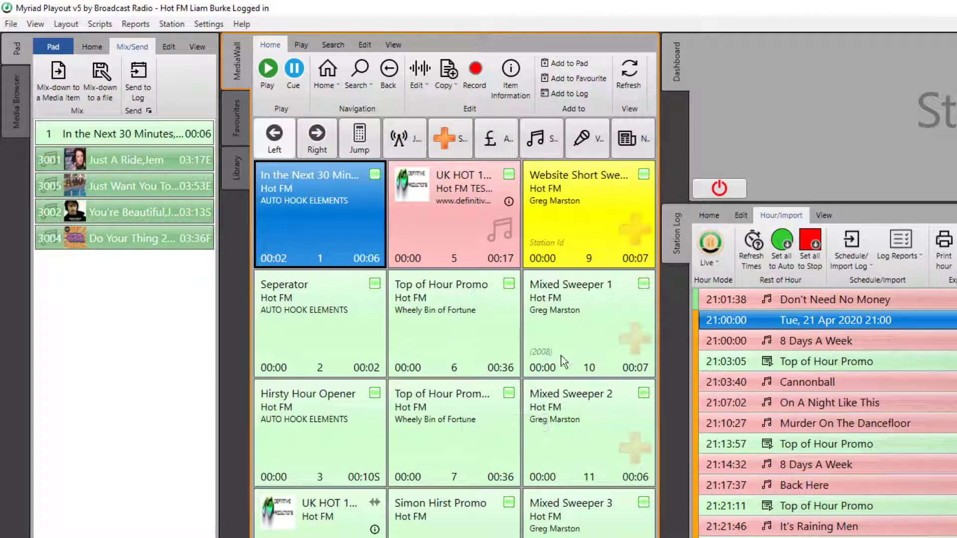
left_click_drag(576, 339, 134, 344)
left_click_drag(295, 324, 164, 210)
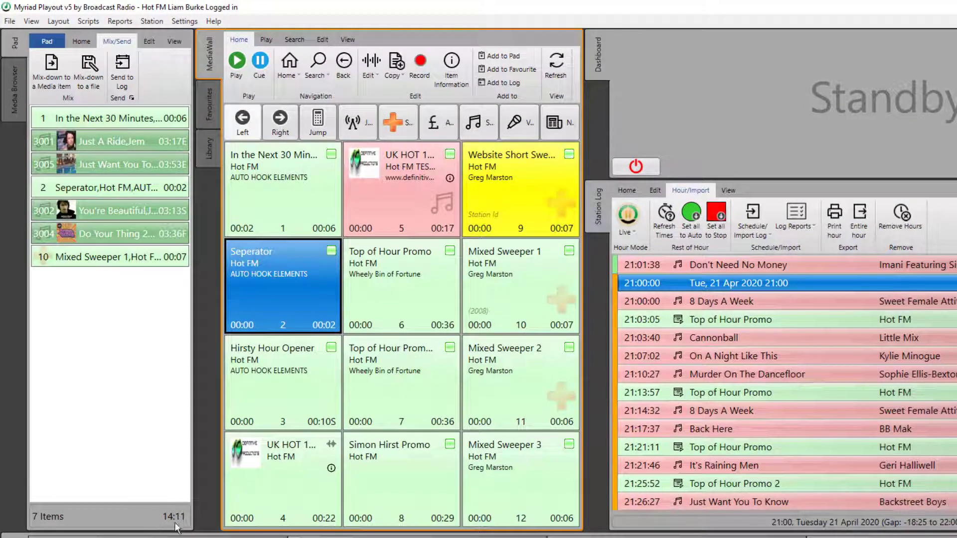
- Enable Hook mode for the Pad list and mix it down to a media item at Media ID 2013
left_click(74, 38)
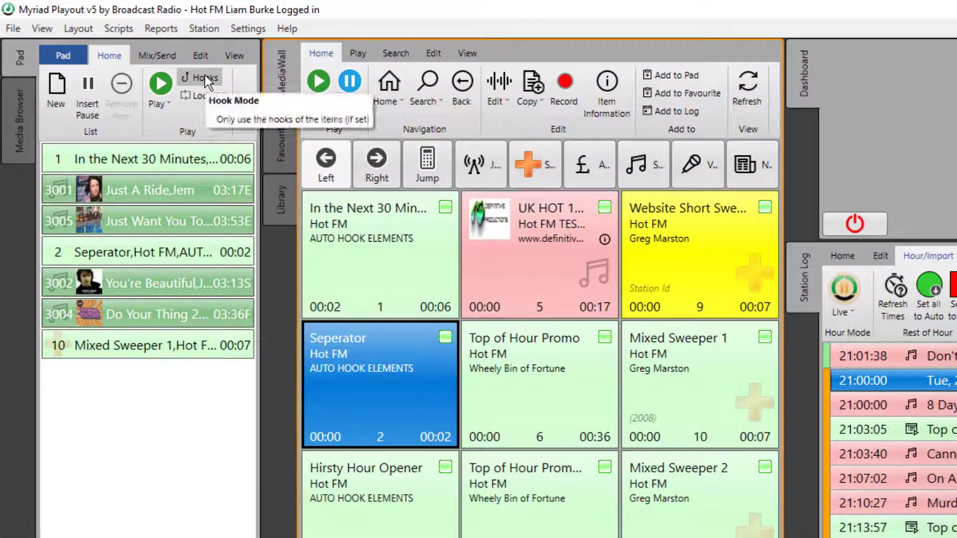
left_click(205, 75)
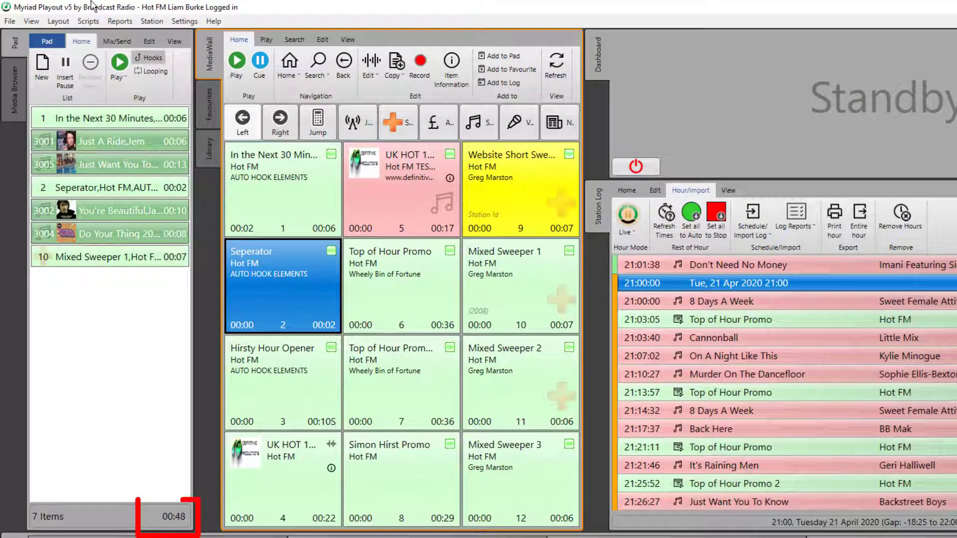
left_click(117, 42)
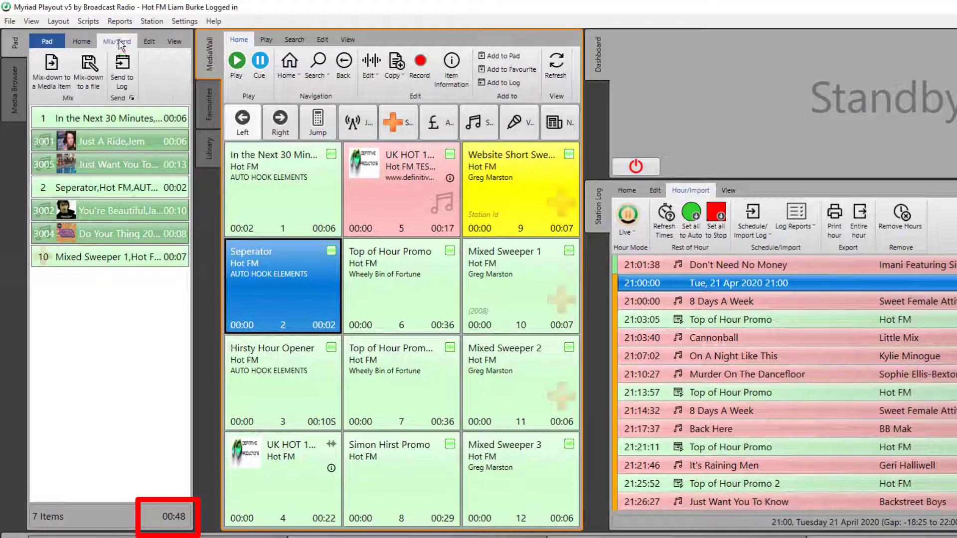
left_click(53, 65)
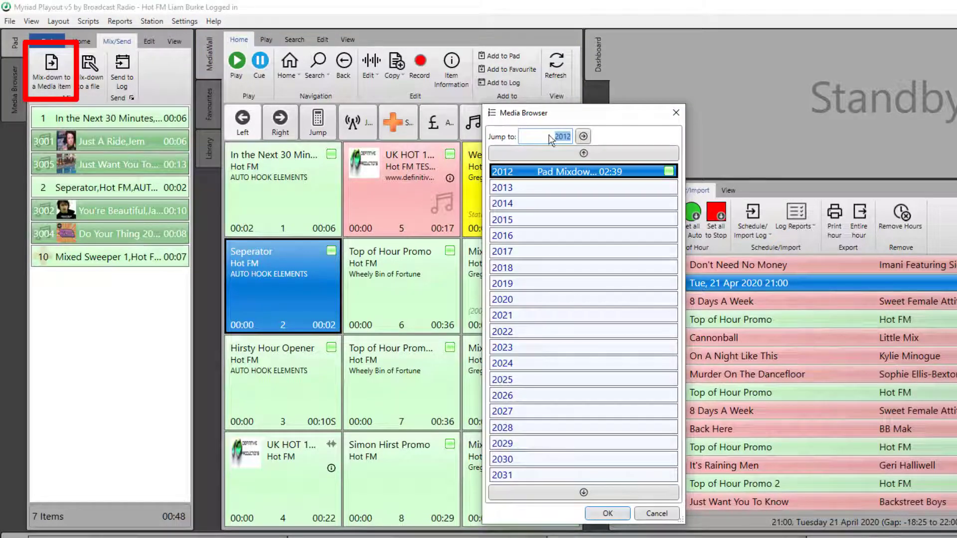
double_click(551, 196)
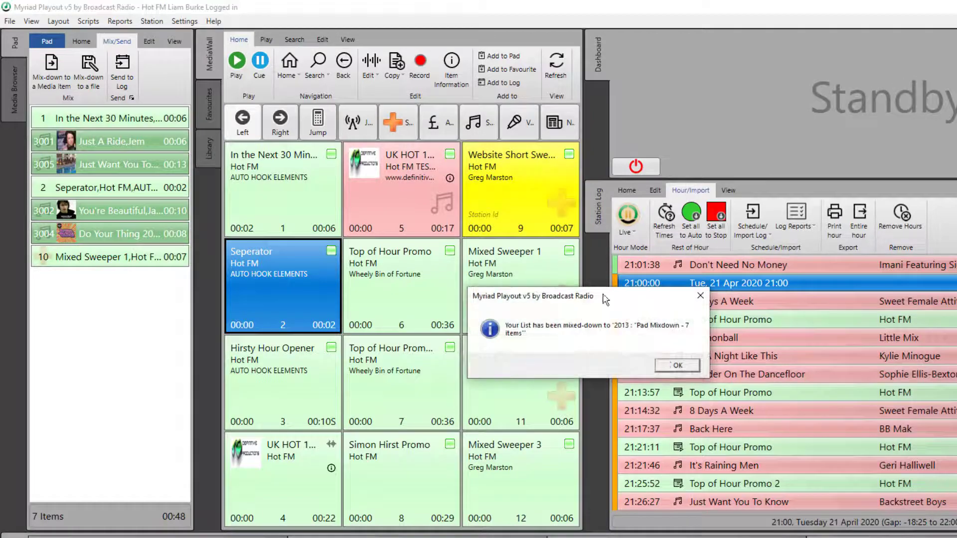
left_click(679, 363)
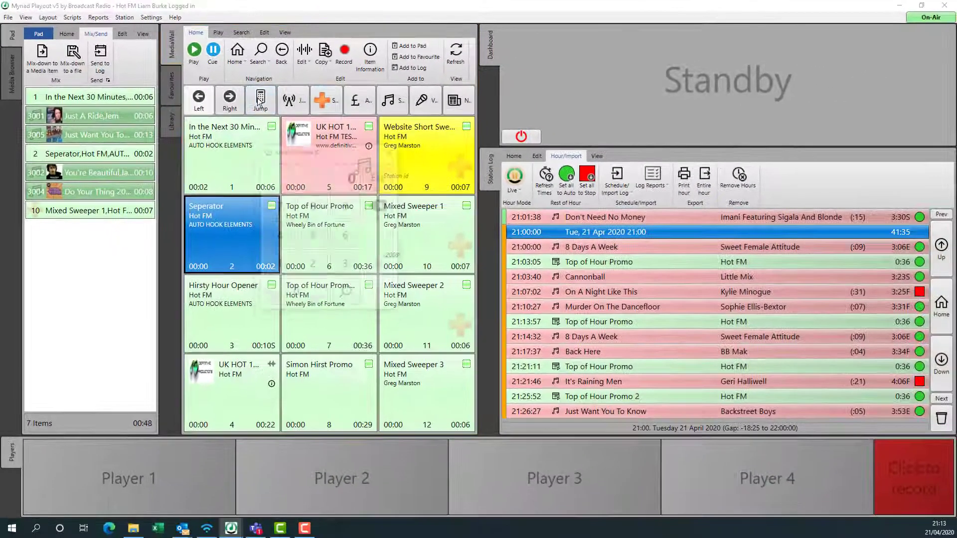
- Jump to Media ID 2013 on the MediaWall, load the mixdown into Player 1 and play it
left_click(314, 122)
left_click(313, 265)
left_click(295, 295)
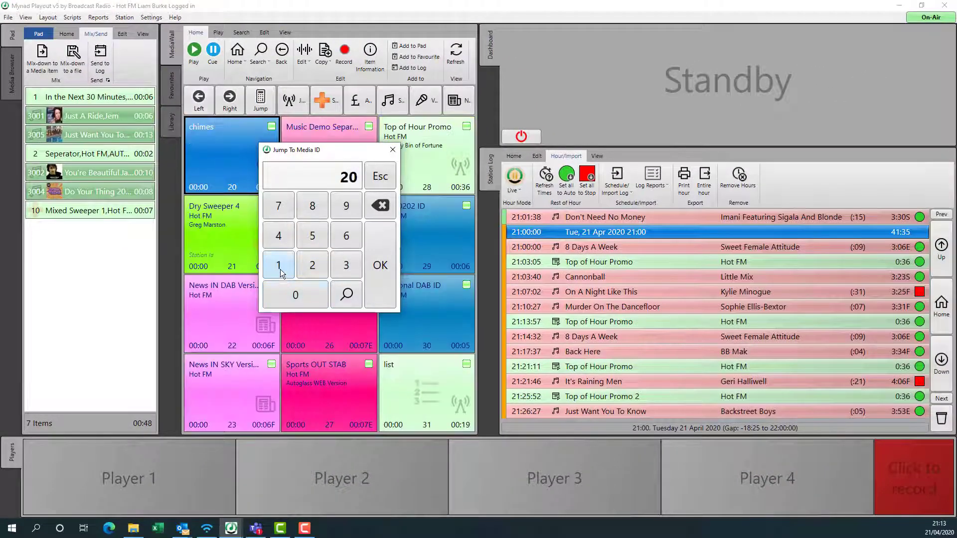
left_click(278, 265)
left_click(346, 265)
left_click(378, 280)
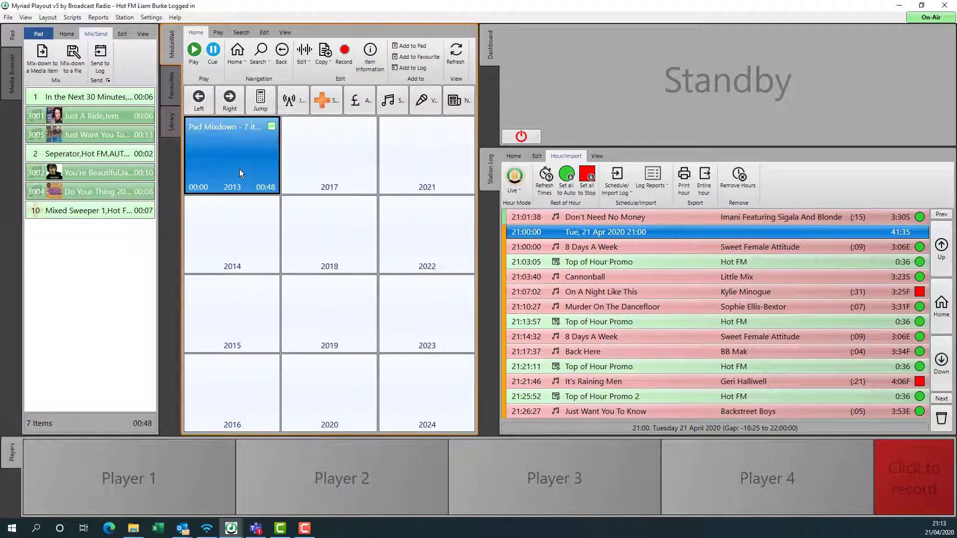
left_click_drag(239, 169, 125, 469)
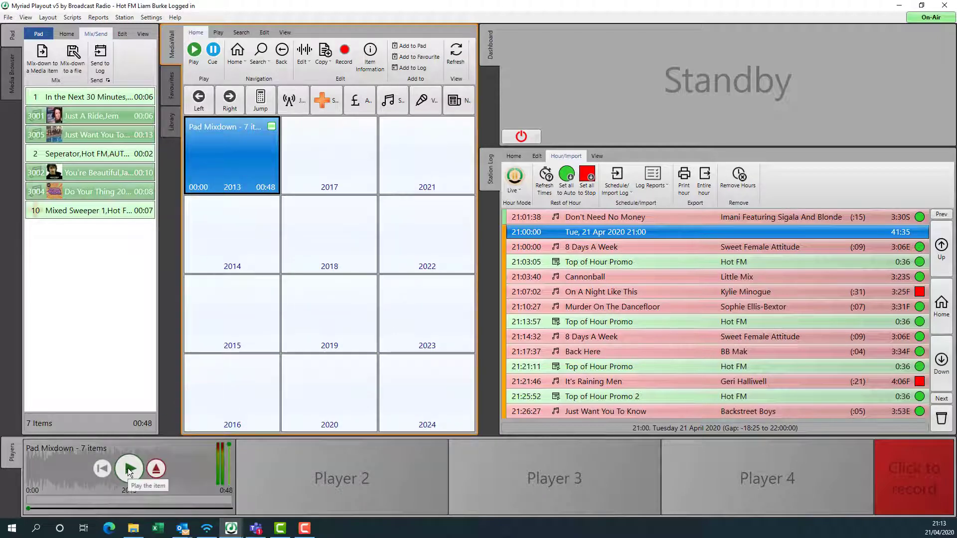
left_click(128, 468)
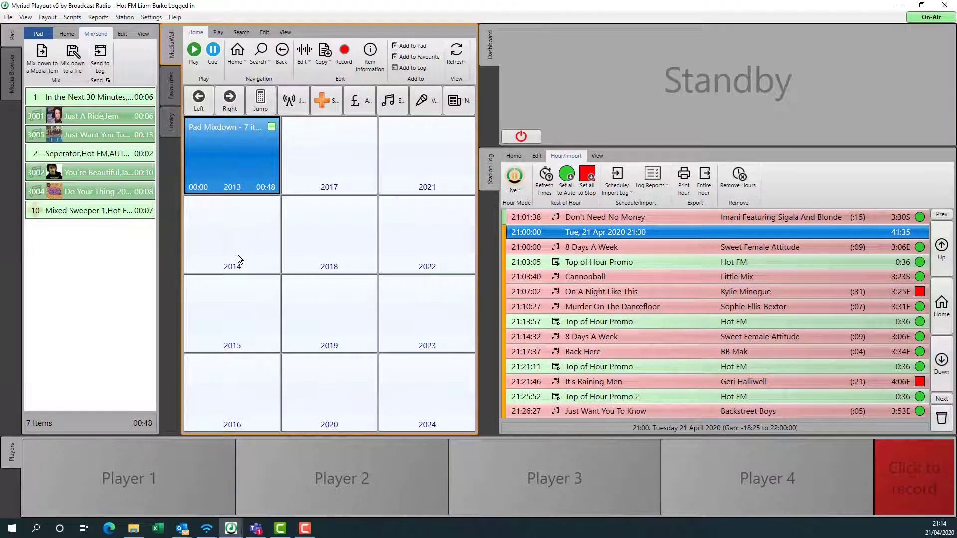
- Insert Pad mixdown 2013 into the 21:00 hour of the Log at On A Night Like This
left_click_drag(241, 162, 621, 292)
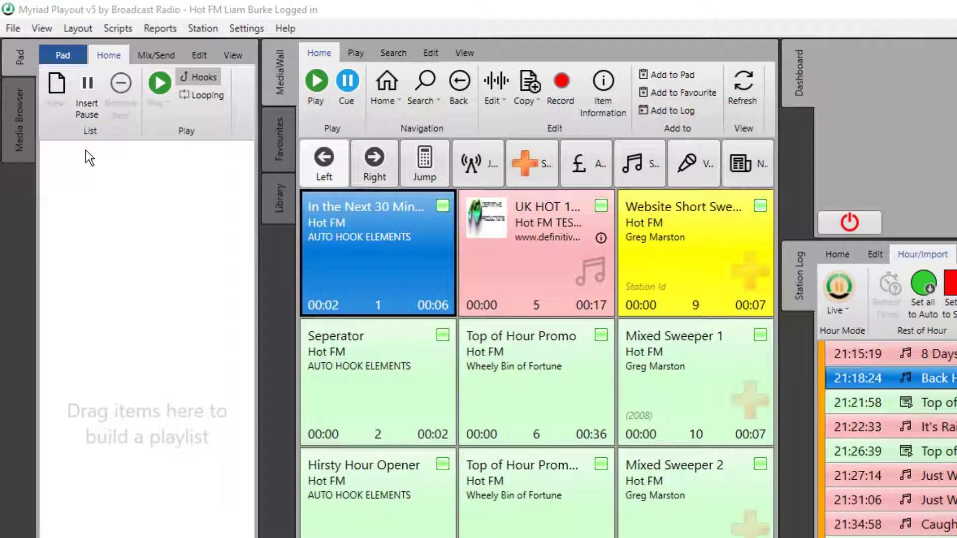
- Switch the empty Pad from Hooks to Looping mode and show its mix-down and send options
left_click(203, 93)
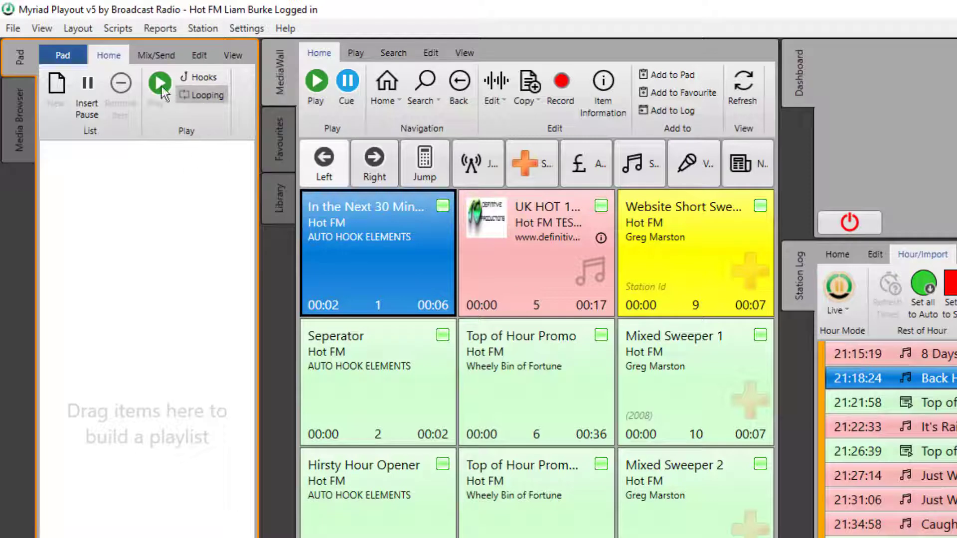
left_click(144, 57)
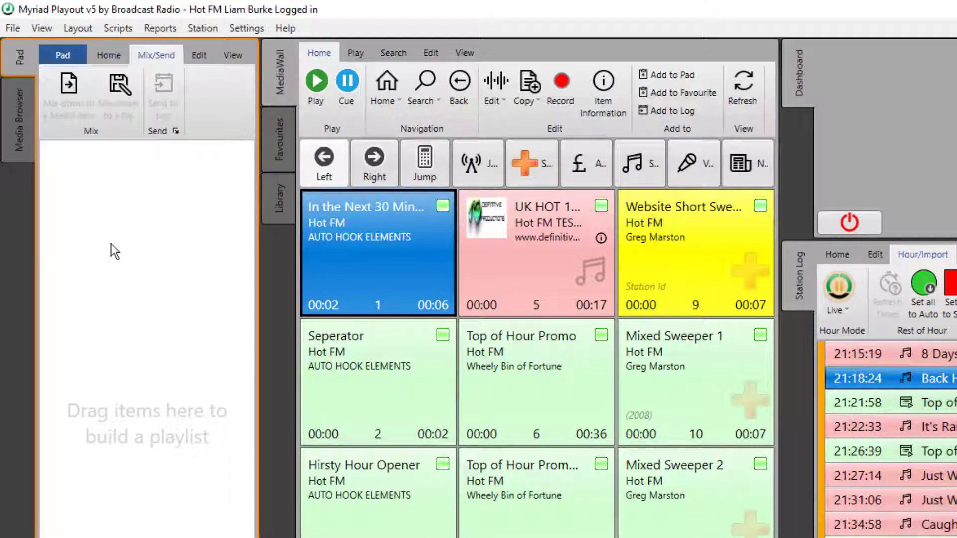
- Add In the Next 30 Minutes and Seperator to the Pad, plus 5 items from the Media ID range 1 to 11
left_click_drag(341, 219, 194, 299)
left_click_drag(368, 389, 80, 279)
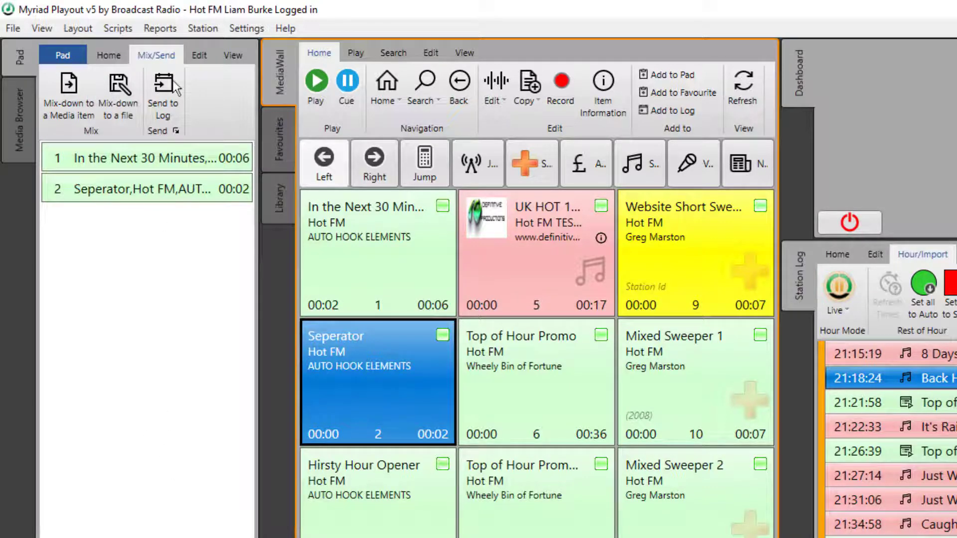
left_click(196, 57)
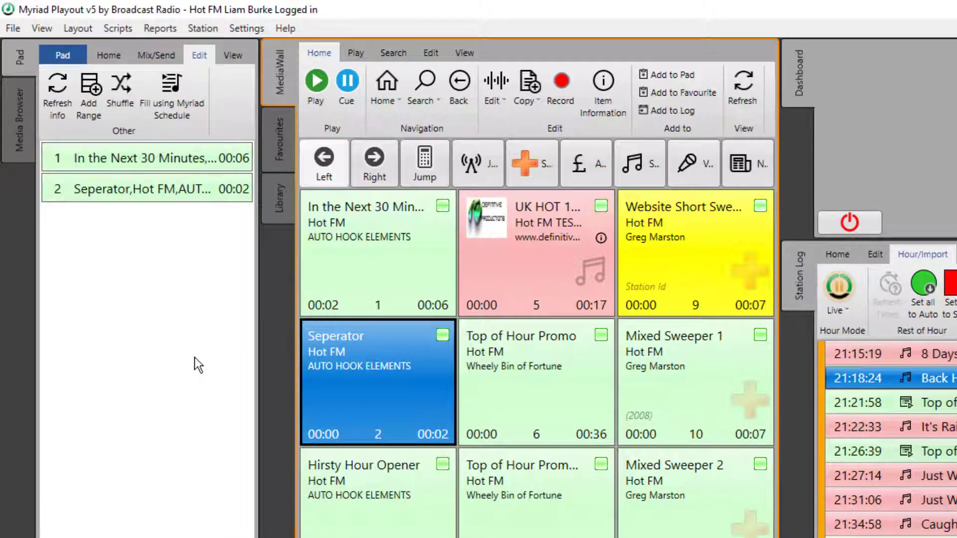
left_click(95, 113)
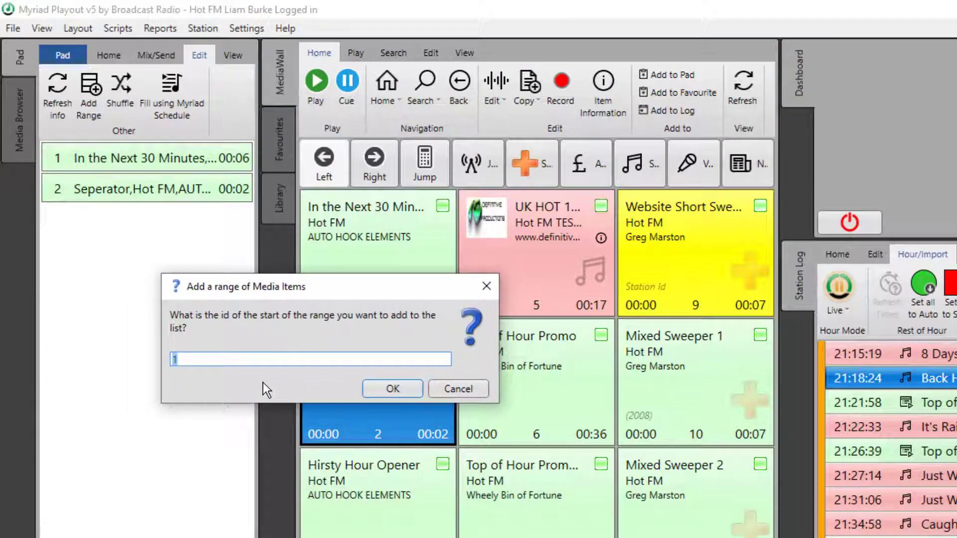
key("Return")
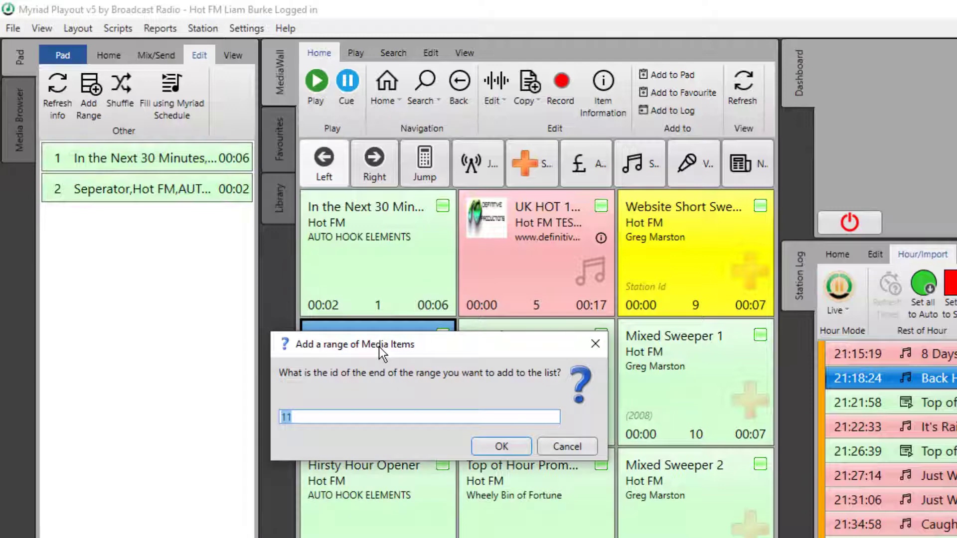
key("Return")
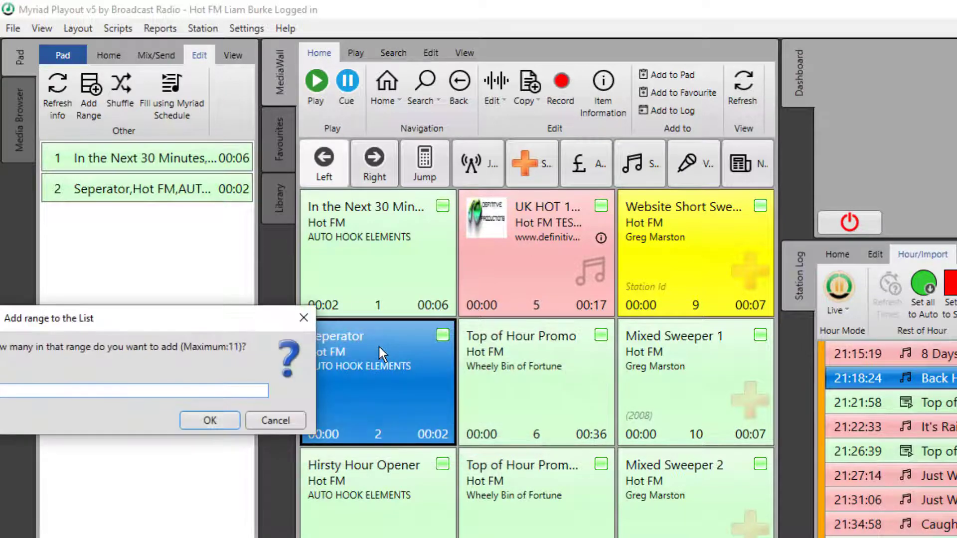
left_click_drag(150, 318, 375, 320)
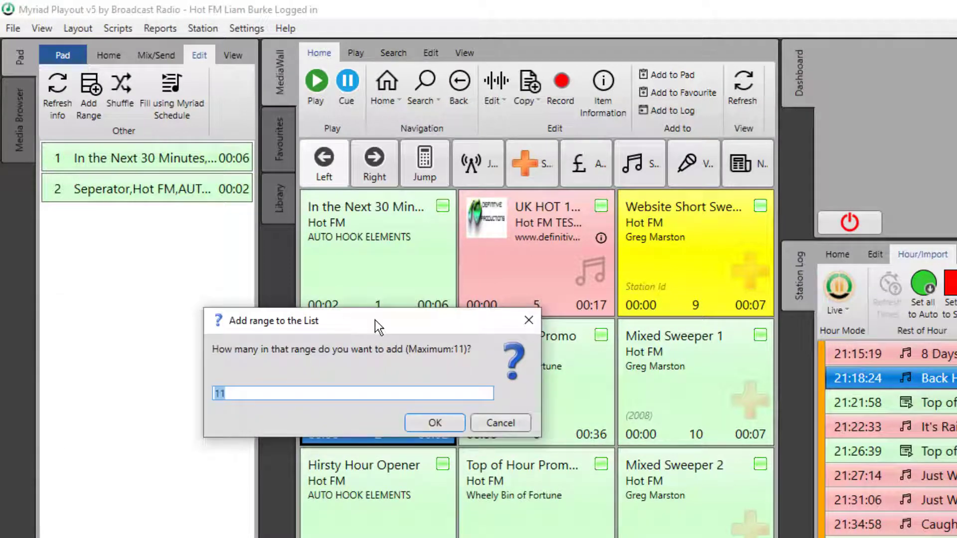
type("5")
key("Return")
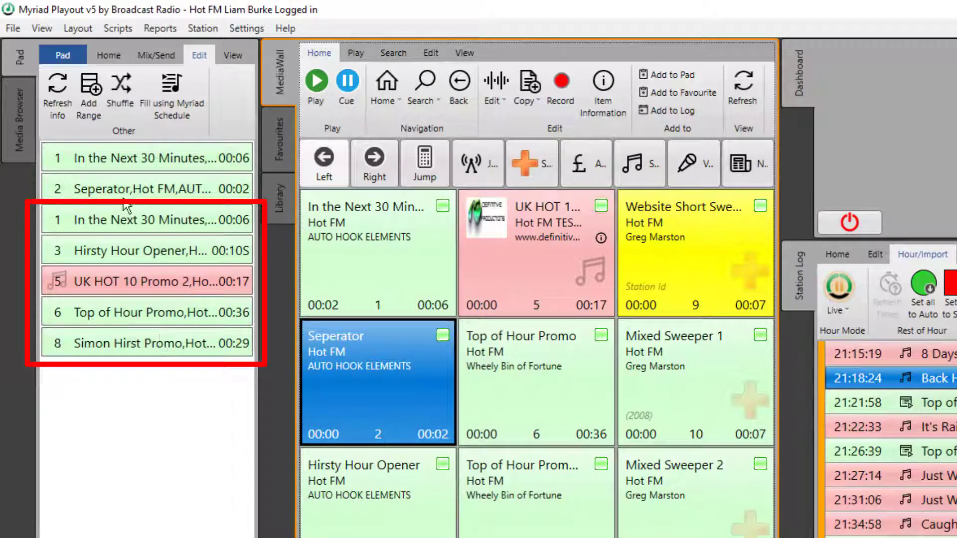
- Shuffle the Pad list twice and clear it by starting a new list
left_click(128, 87)
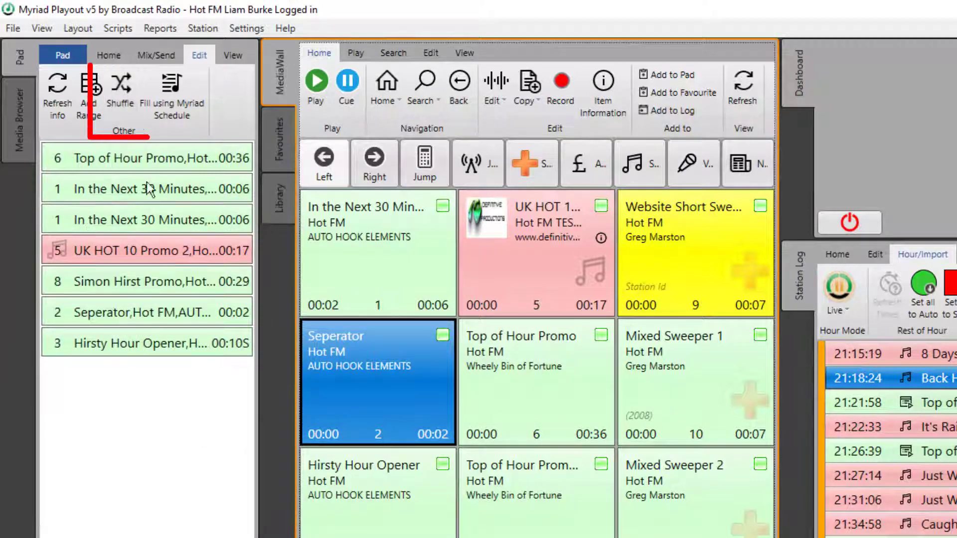
left_click(124, 88)
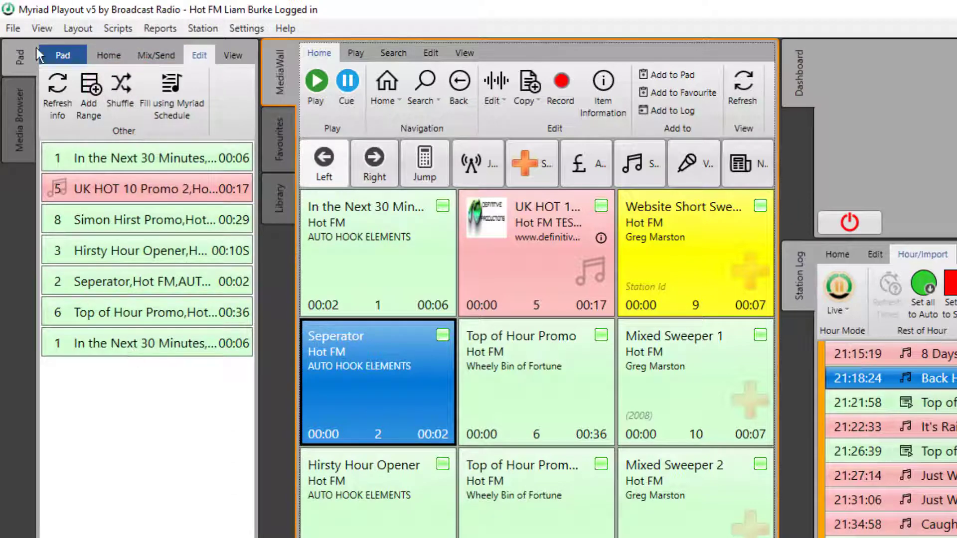
left_click(105, 55)
left_click(64, 106)
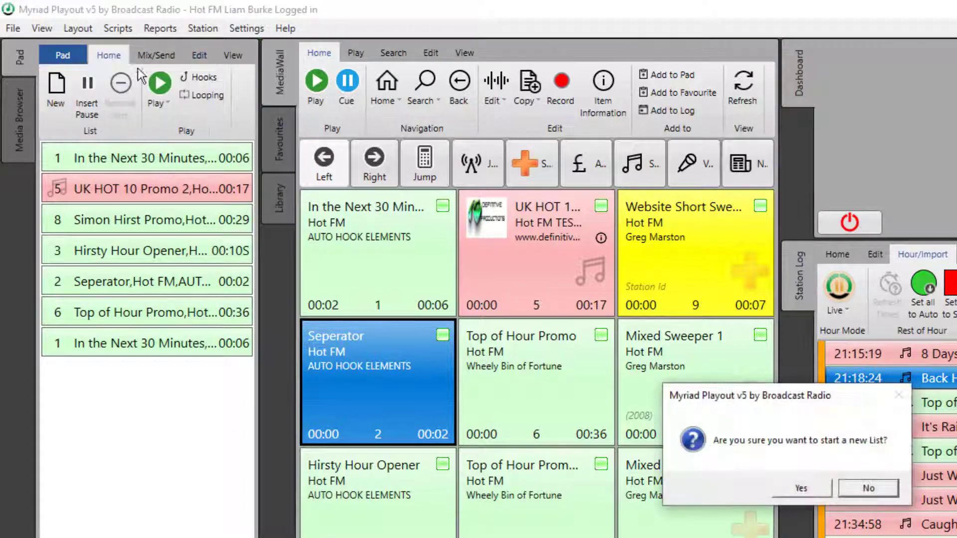
left_click(800, 489)
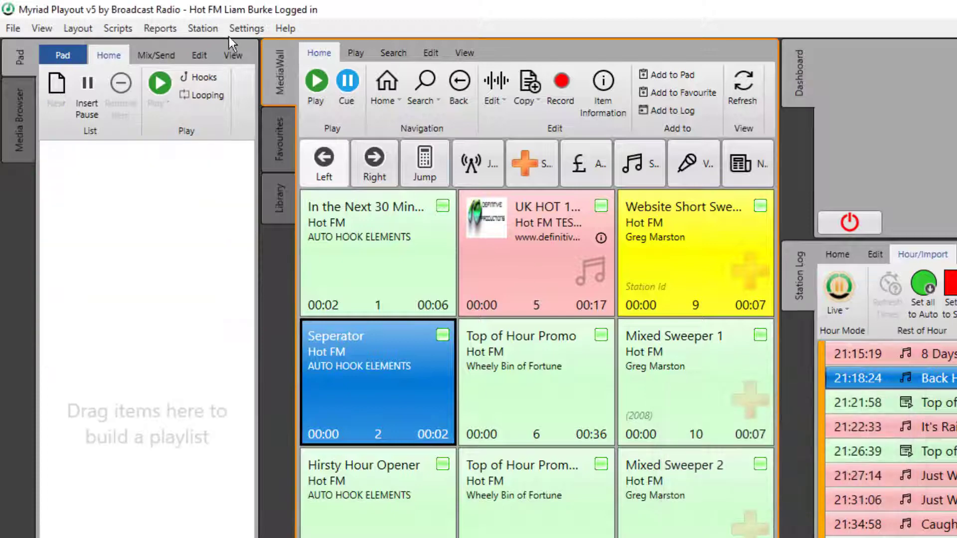
- Fill the empty Pad using Myriad Schedule with the existing Pop clock
left_click(227, 56)
left_click(197, 54)
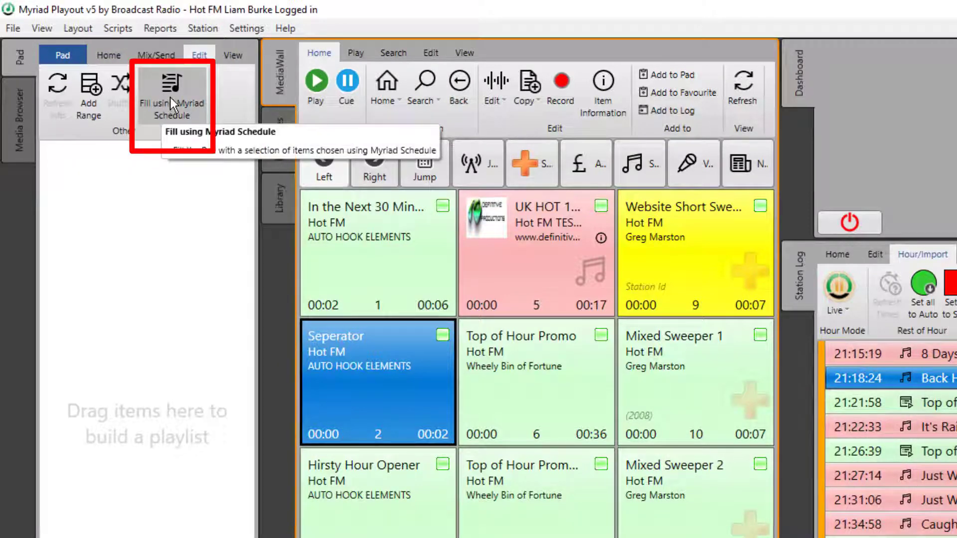
left_click(171, 102)
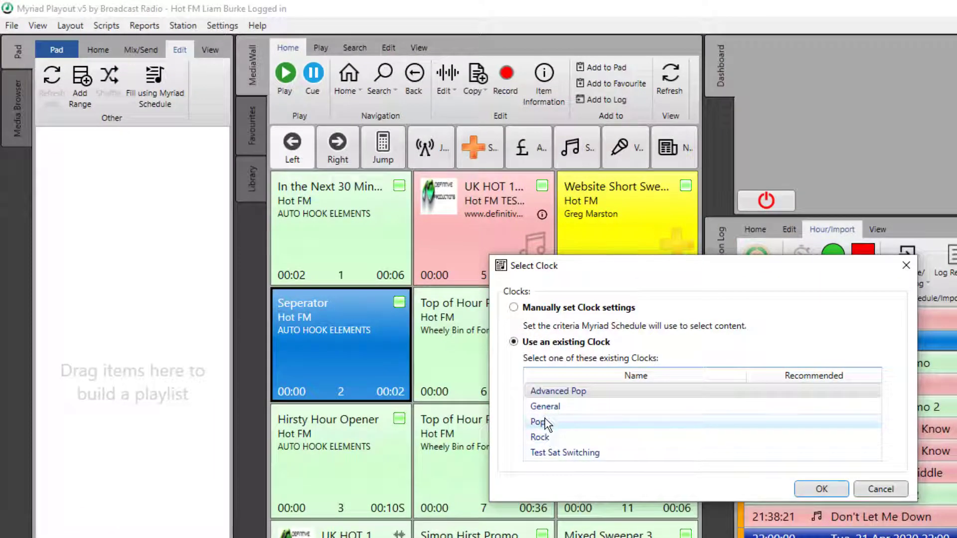
double_click(547, 425)
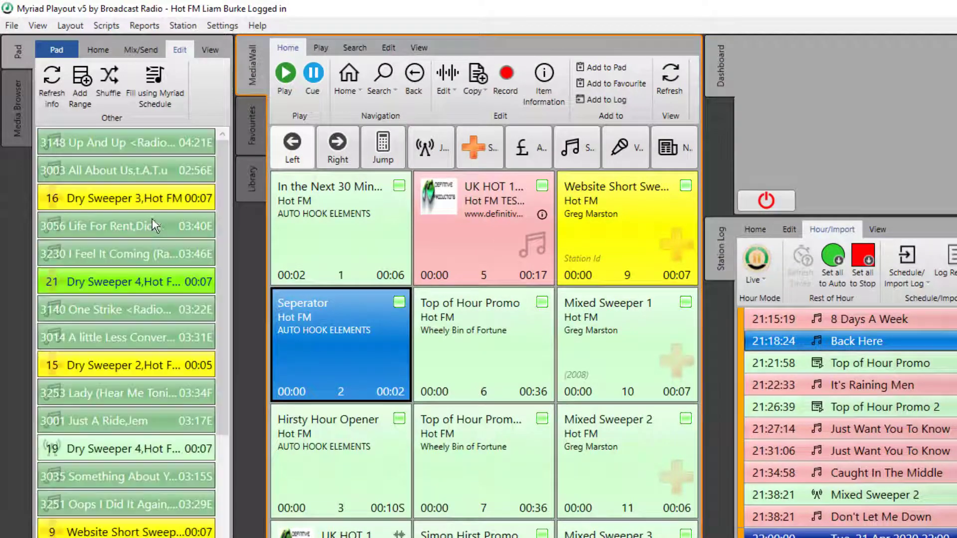
- Set the Pad list's view style to Standard and review its display options
left_click(208, 55)
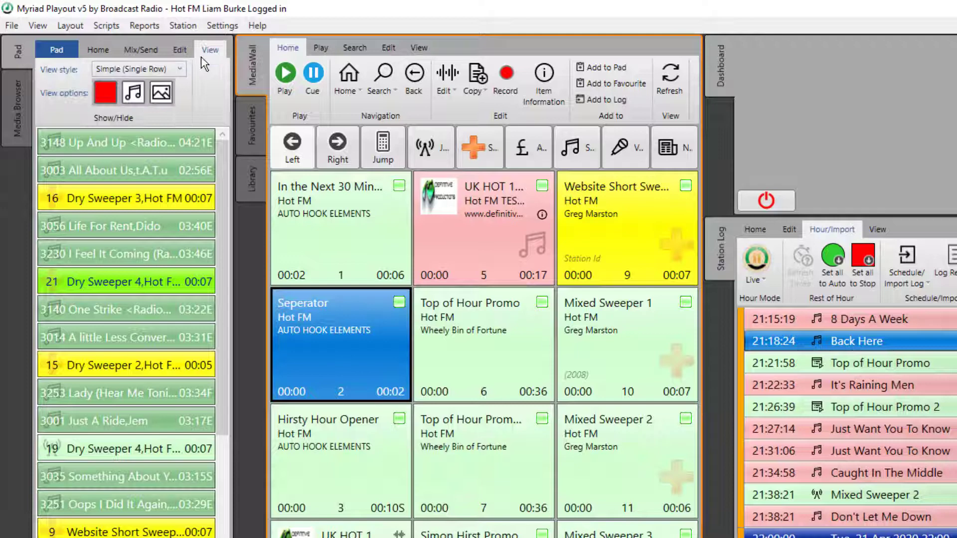
left_click(180, 71)
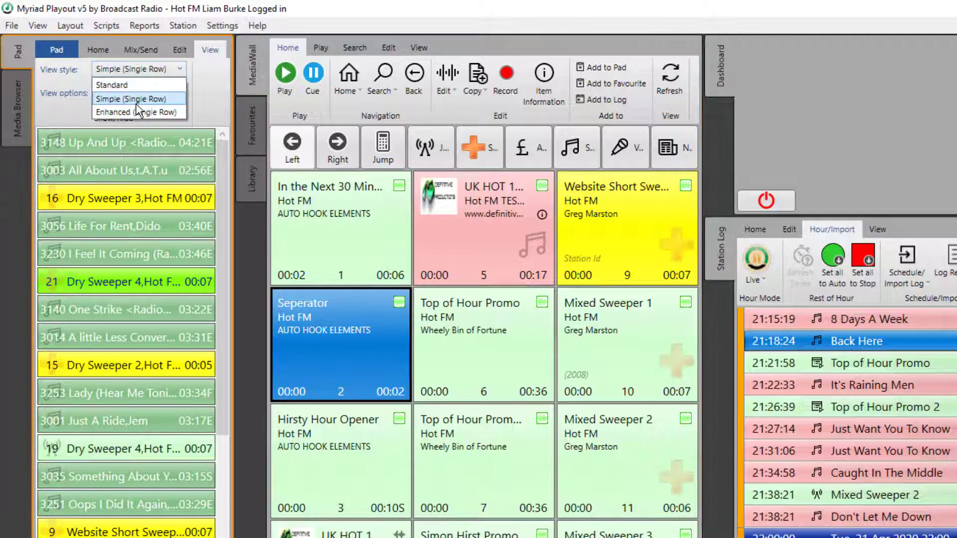
left_click(127, 88)
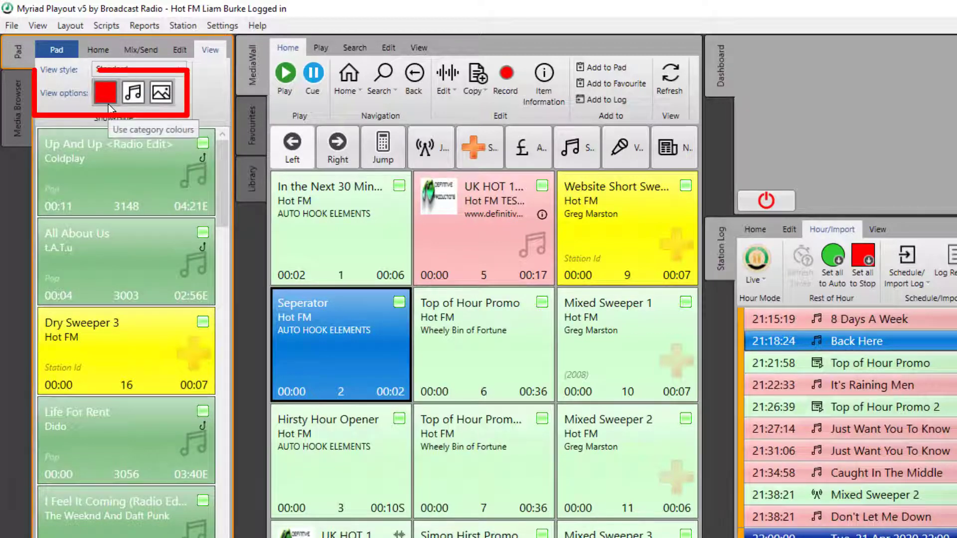
left_click(159, 93)
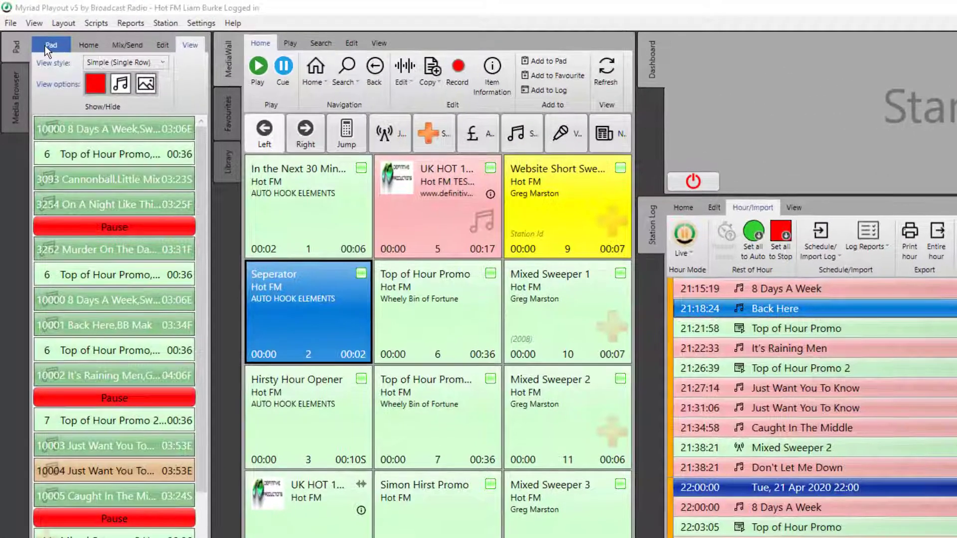
- Save the Pad list as a new Myriad AutoPlayer playlist named "my autoplayer"
left_click(49, 44)
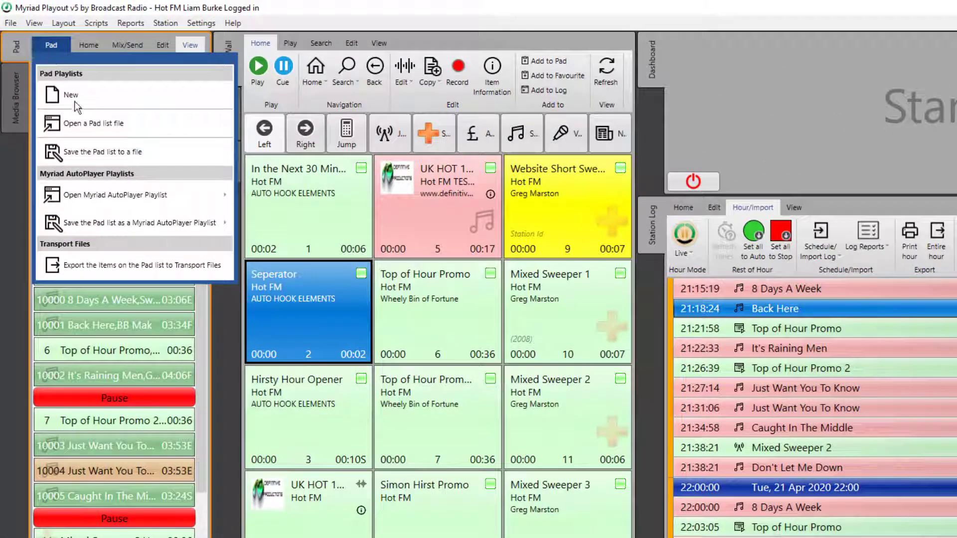
mouse_move(109, 199)
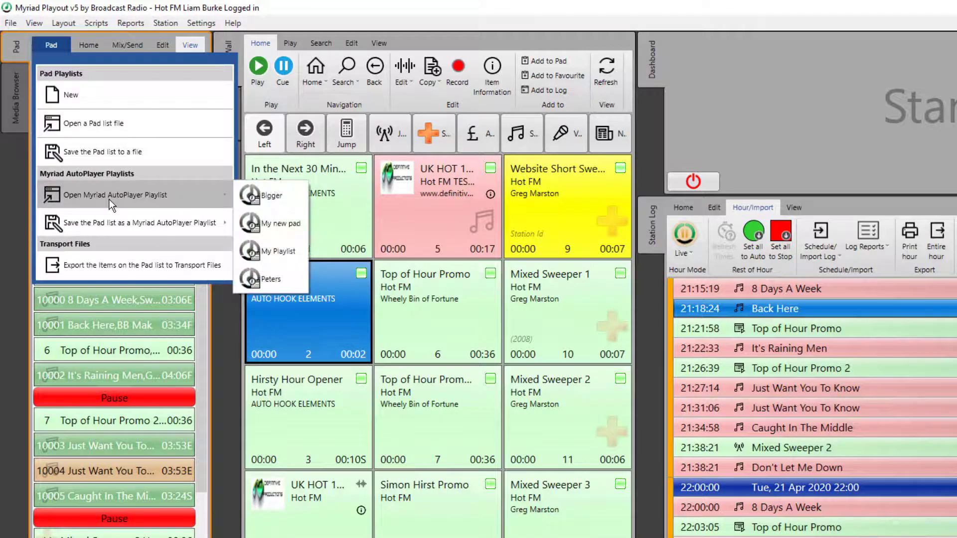
mouse_move(102, 227)
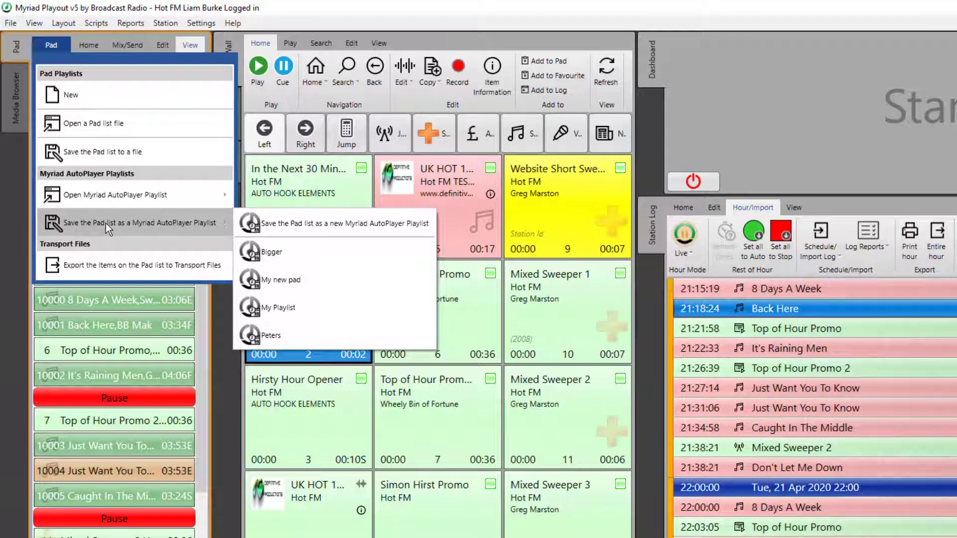
left_click(322, 225)
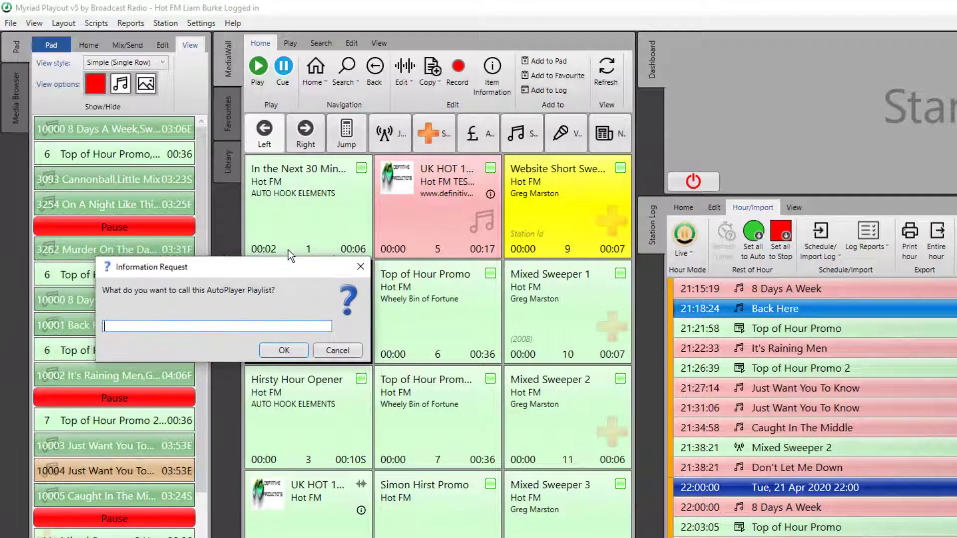
type("my autoplayer")
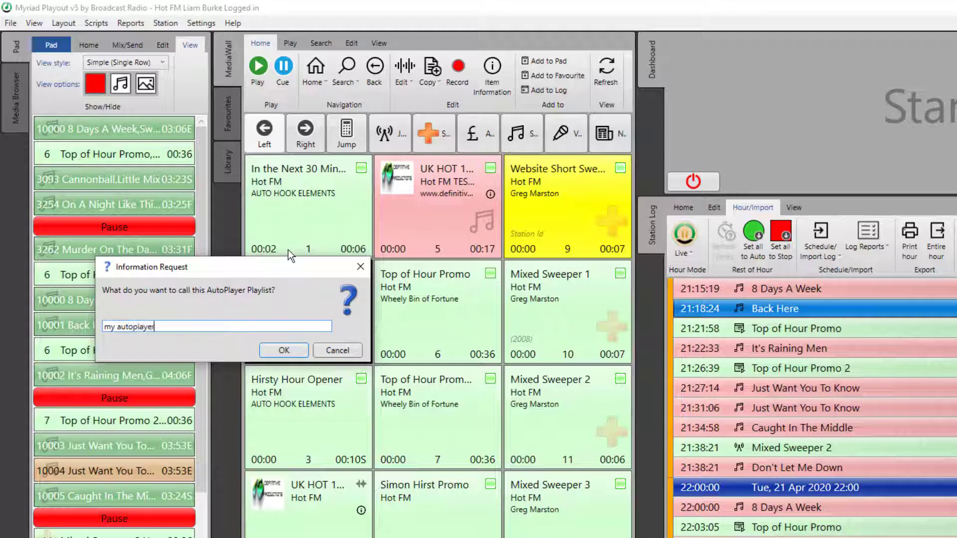
left_click(282, 353)
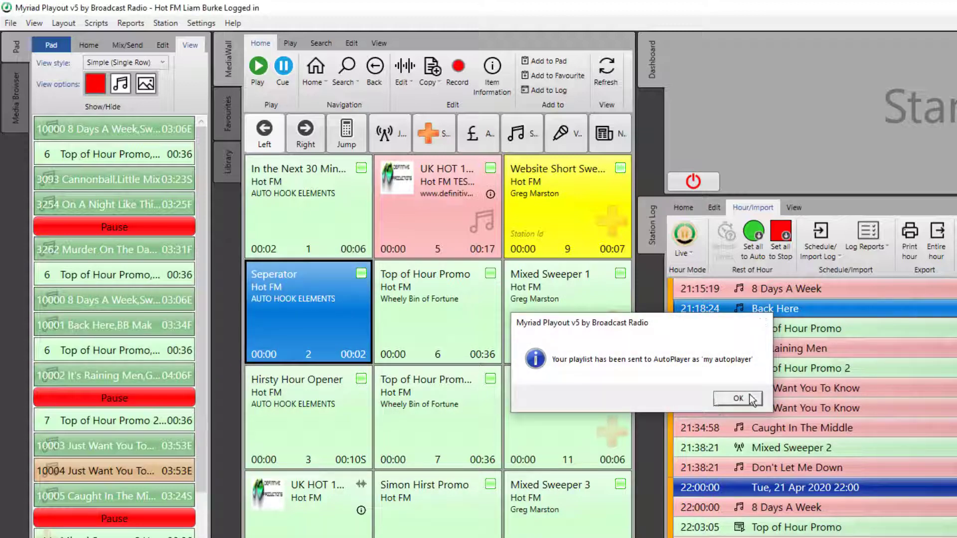
left_click(751, 399)
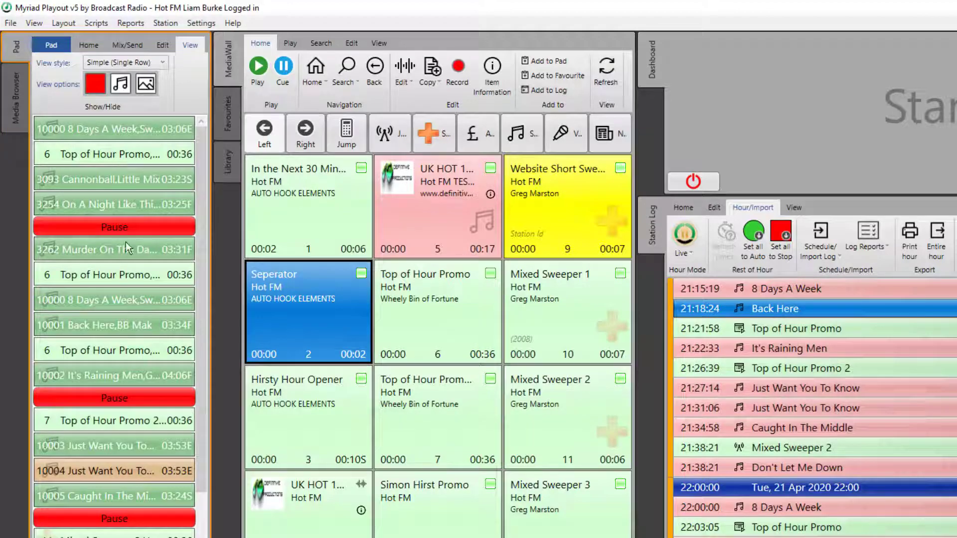